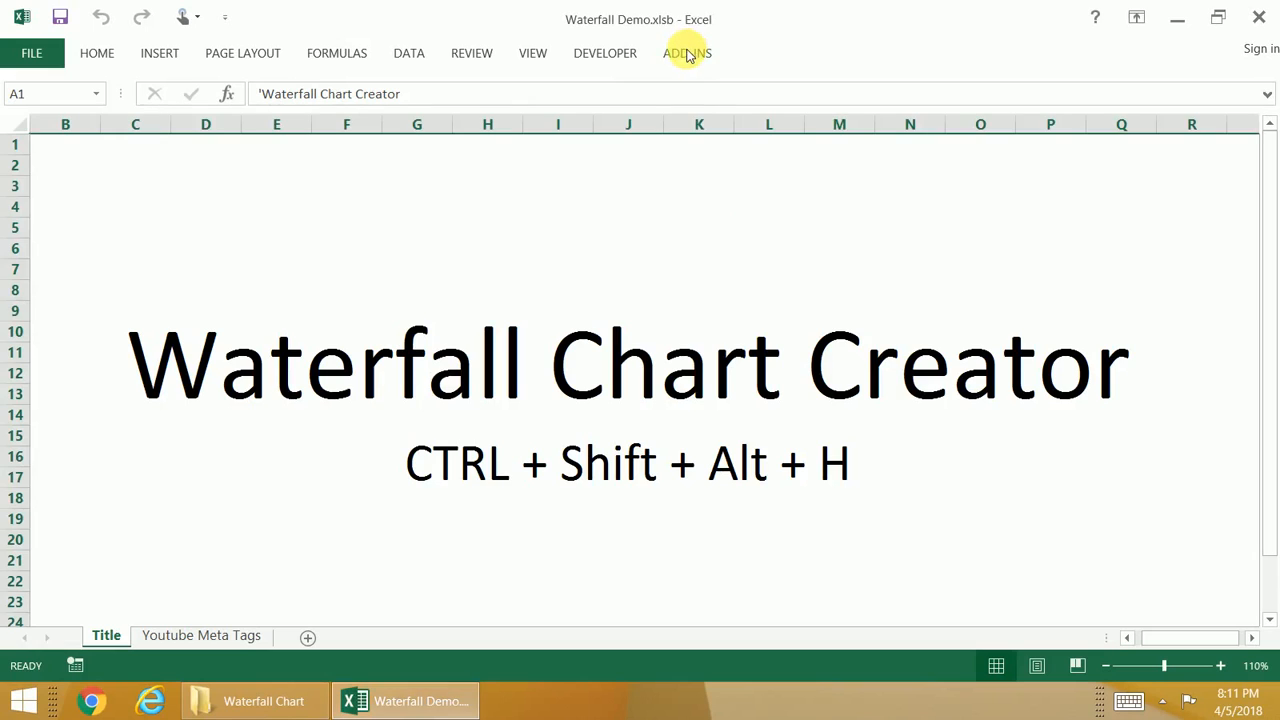
# Step: Review the Nutilities add-in's description of the Waterfall chart tool among its chart utilities, and close the reference window
pyautogui.click(688, 55)
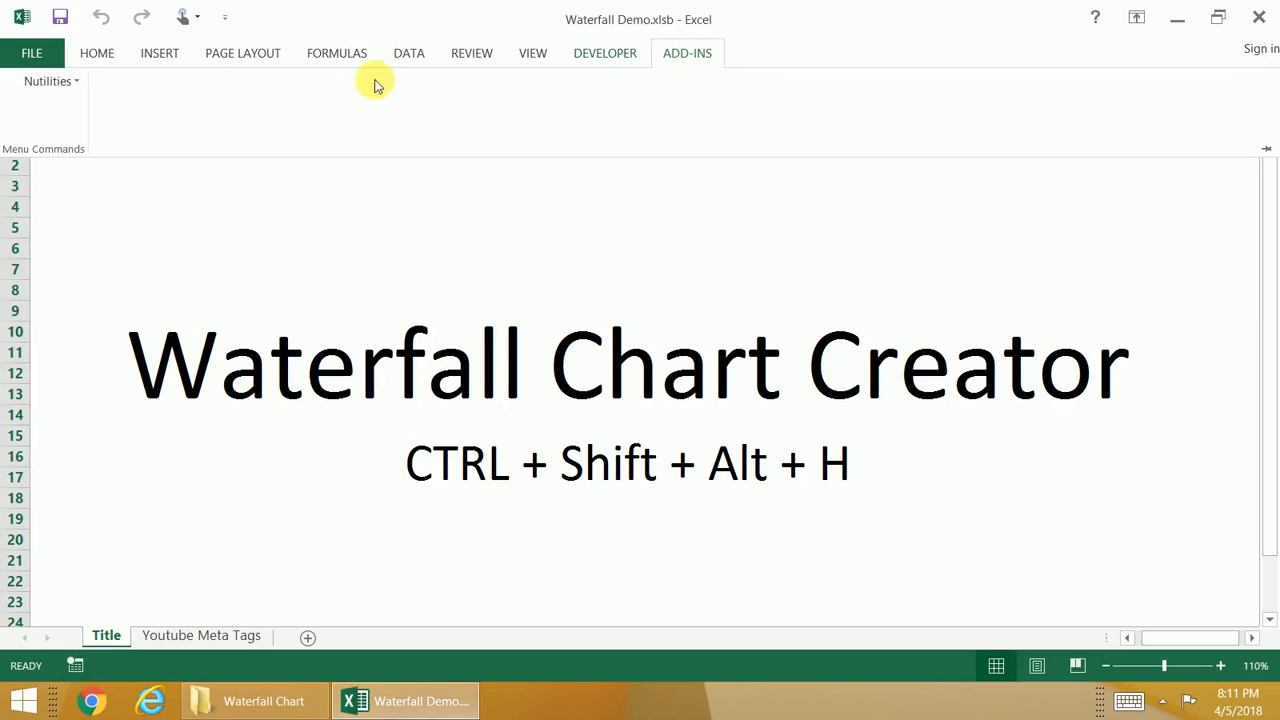
pyautogui.click(50, 81)
pyautogui.click(71, 106)
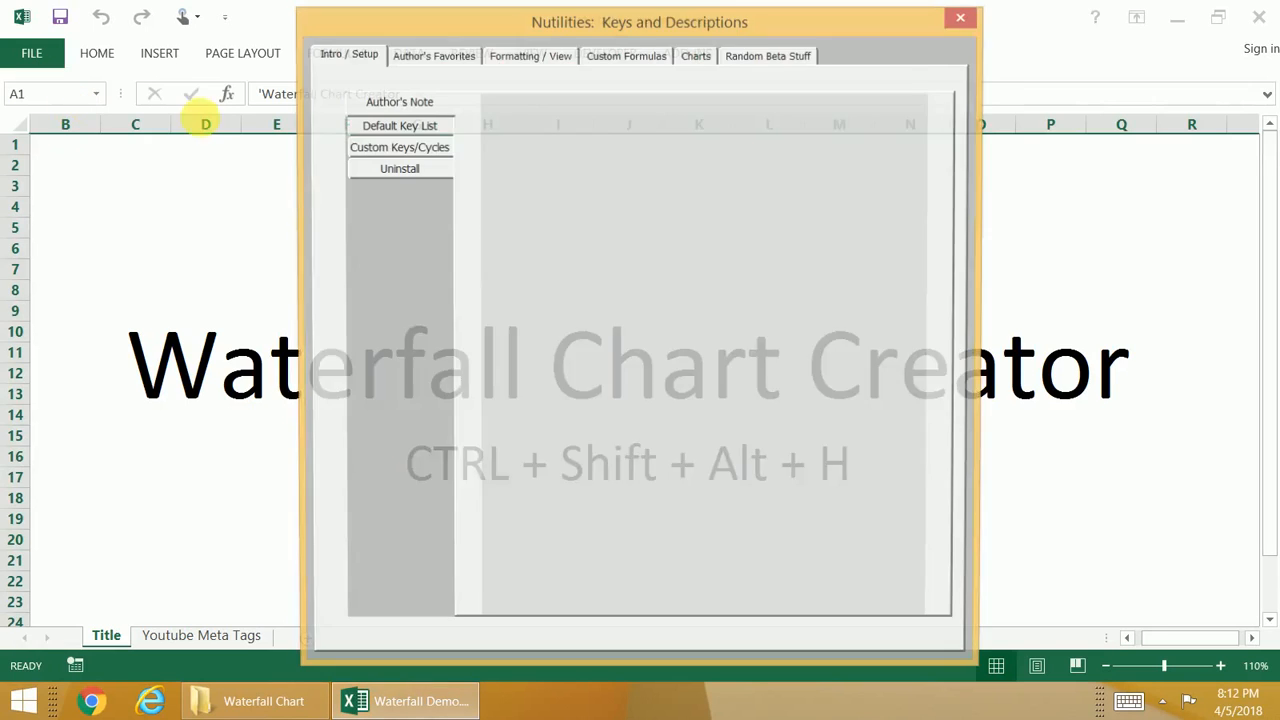
pyautogui.click(698, 54)
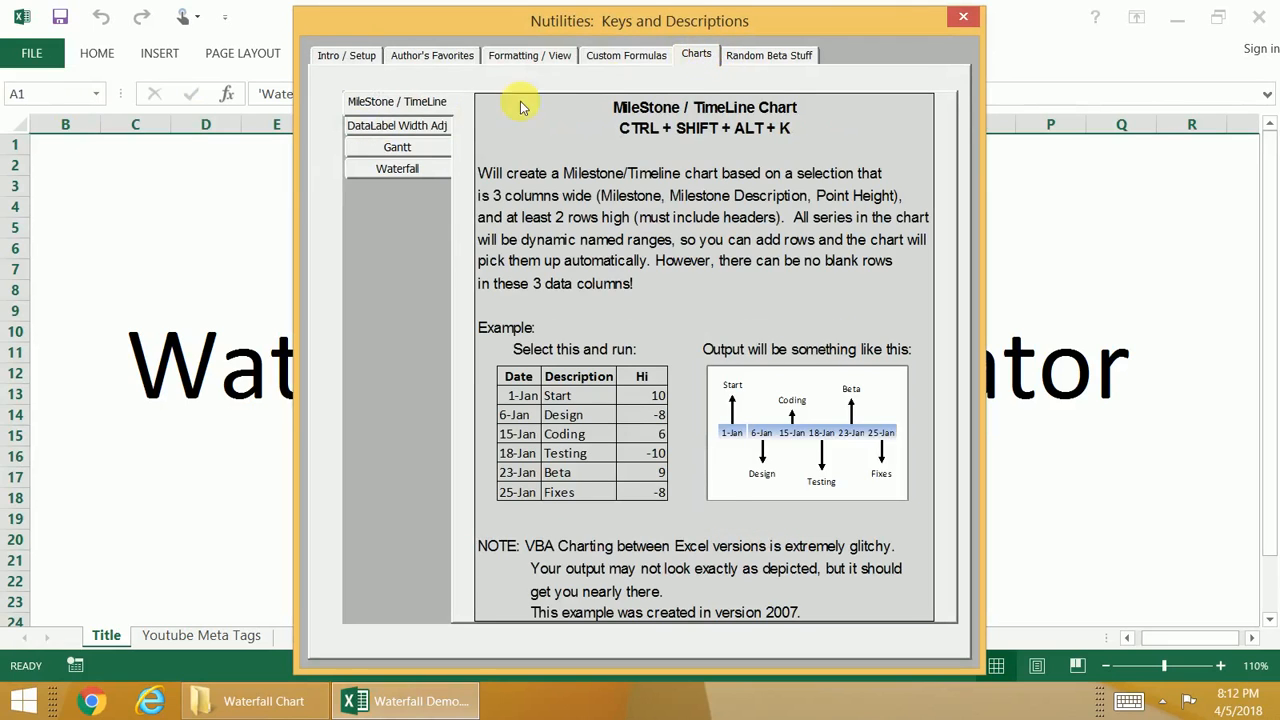
pyautogui.click(411, 170)
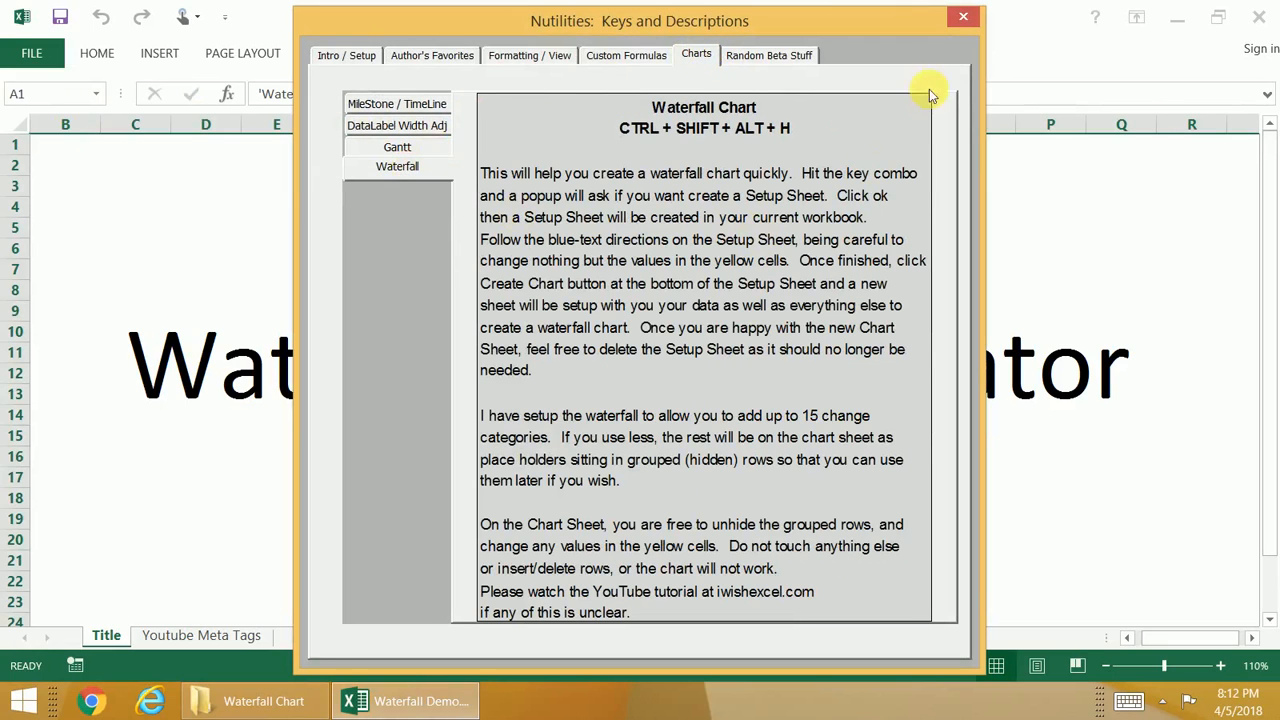
pyautogui.click(962, 18)
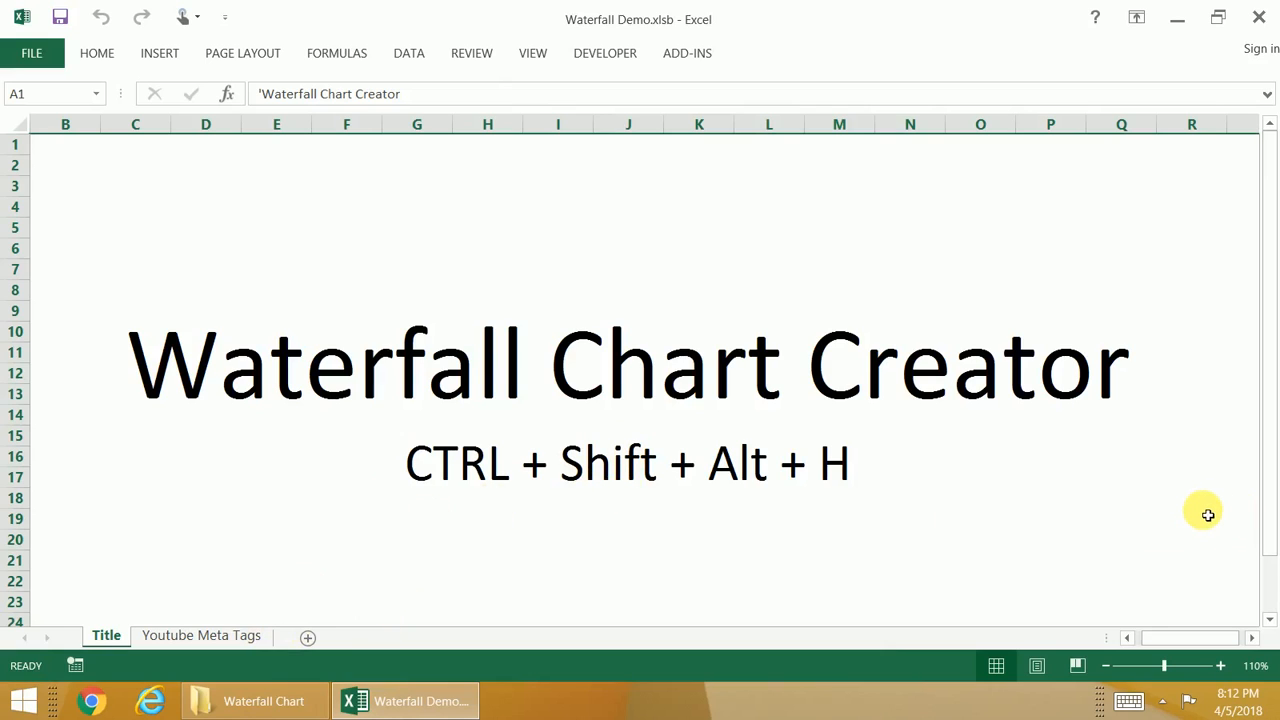
# Step: Generate a waterfall chart Setup Sheet and enter "2017 to 2018" as the chart title
pyautogui.hotkey('ctrl', 'shift', 'alt', 'h')
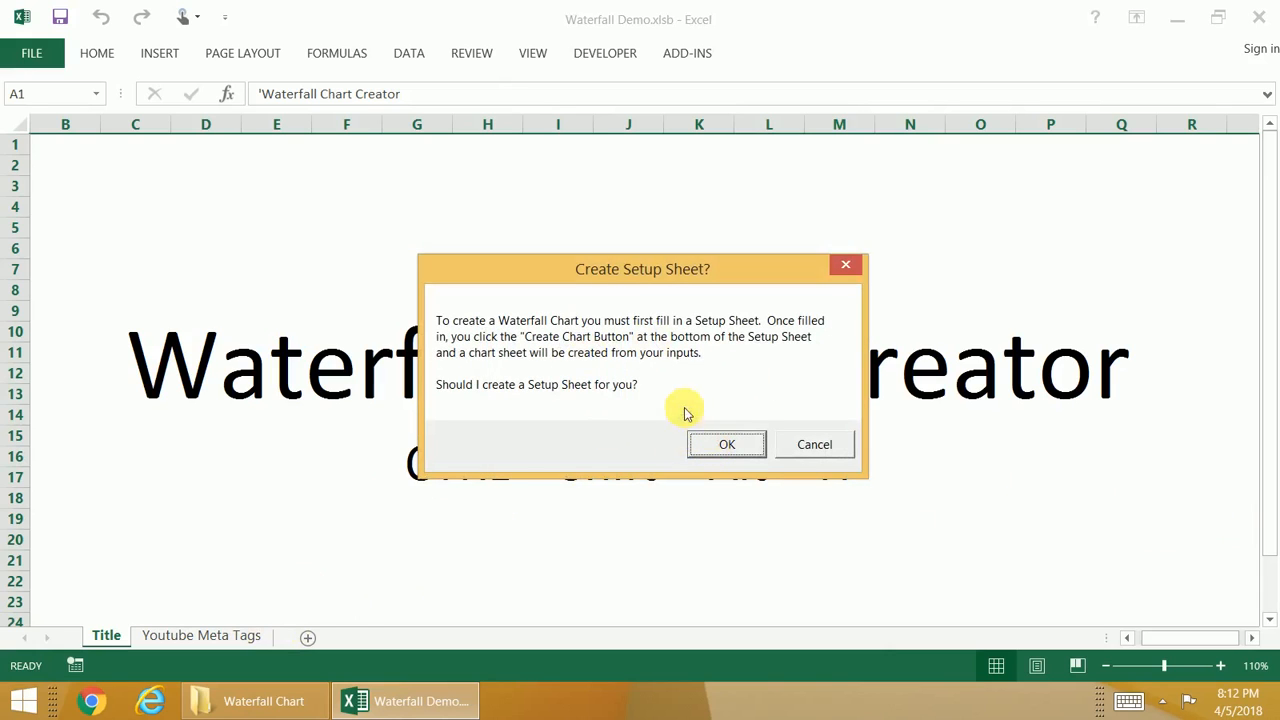
pyautogui.click(727, 445)
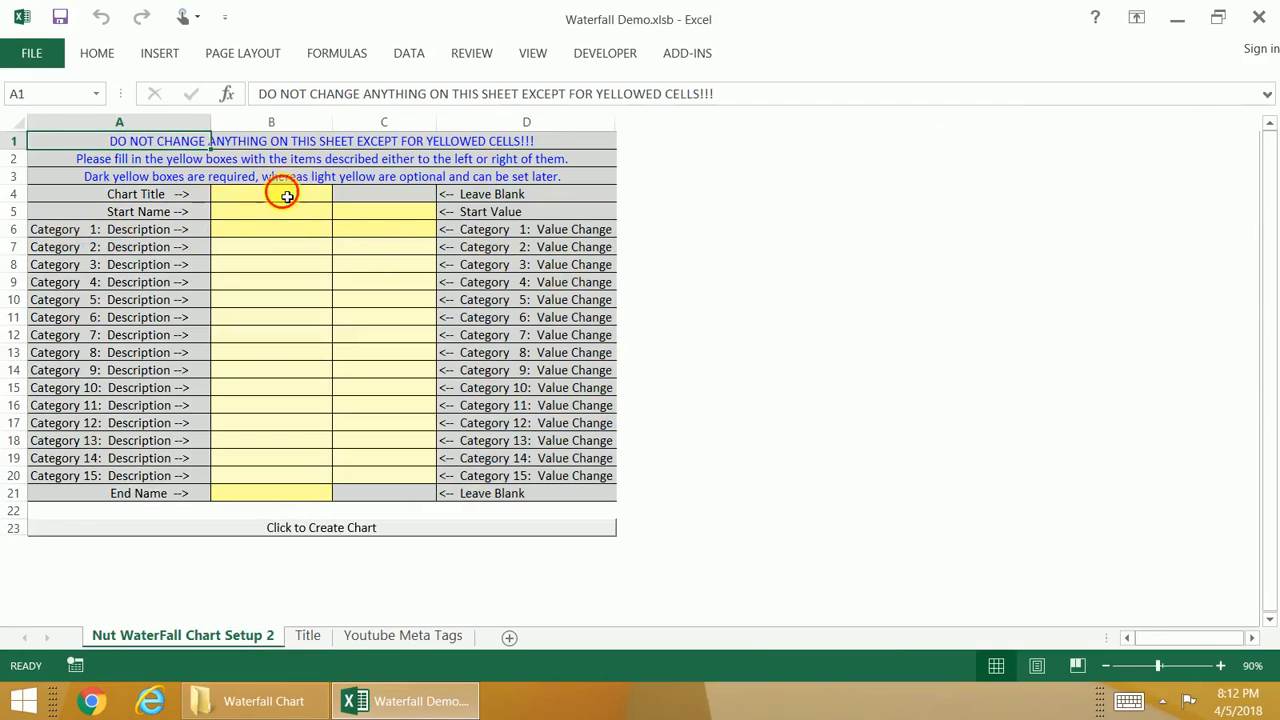
pyautogui.click(287, 196)
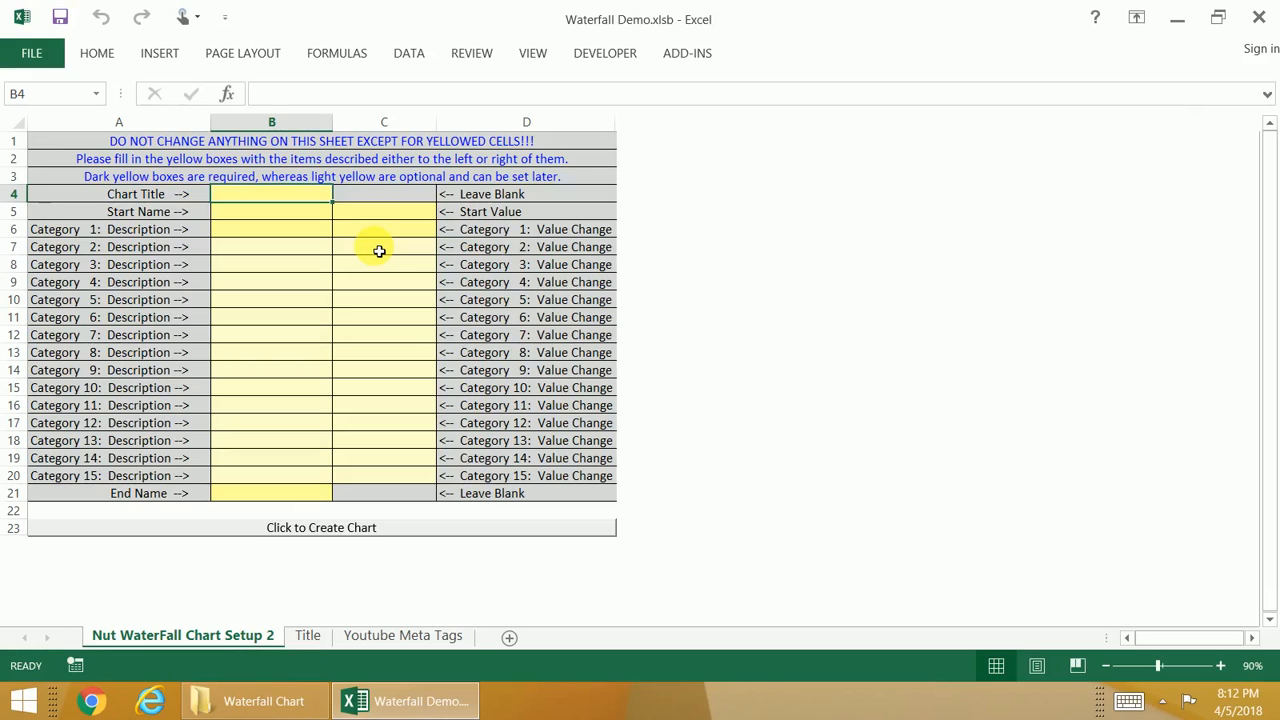
pyautogui.write('201')
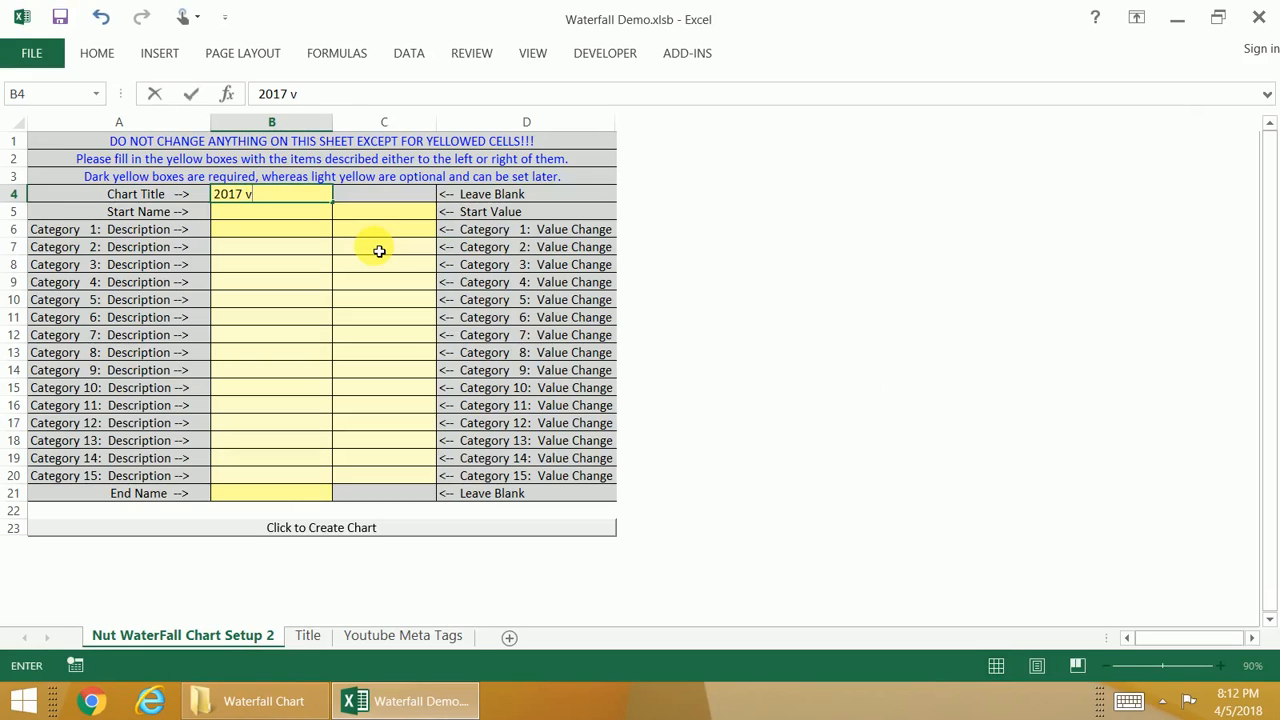
pyautogui.write('7 to 2018')
pyautogui.press('Return')
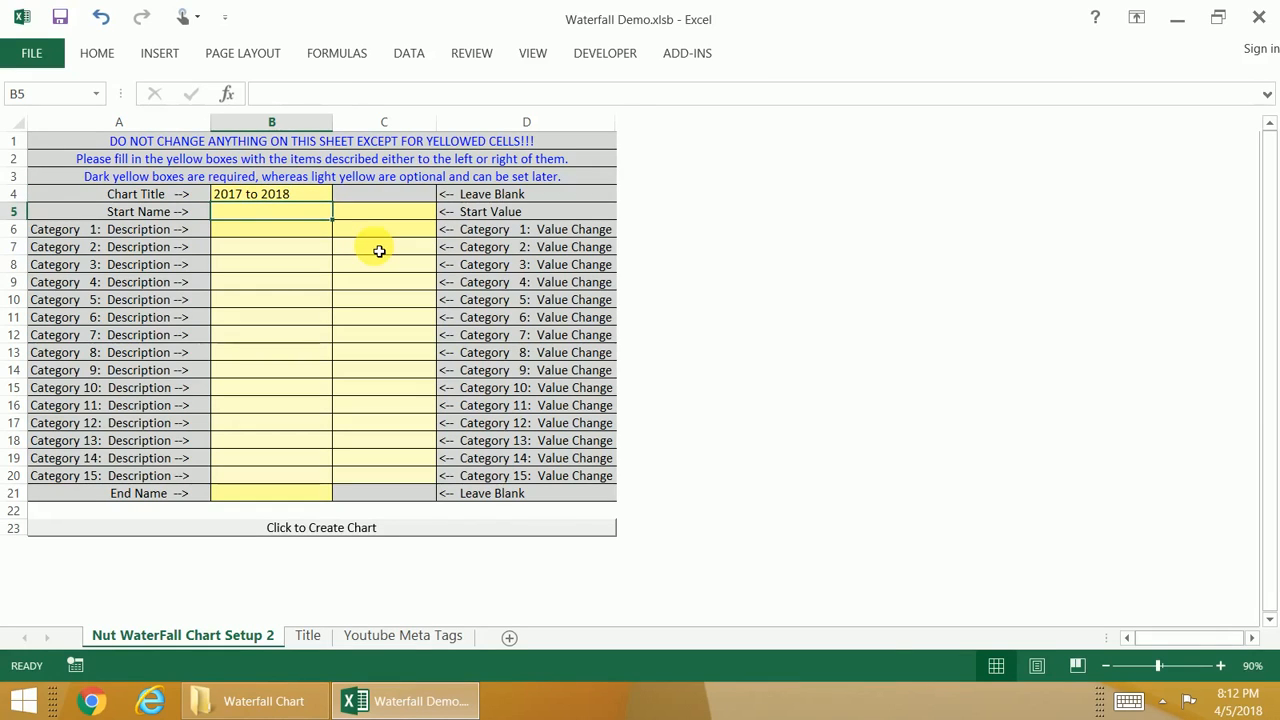
# Step: Set the start name to 2017 and the start value to 100 on the Setup Sheet
pyautogui.write('201')
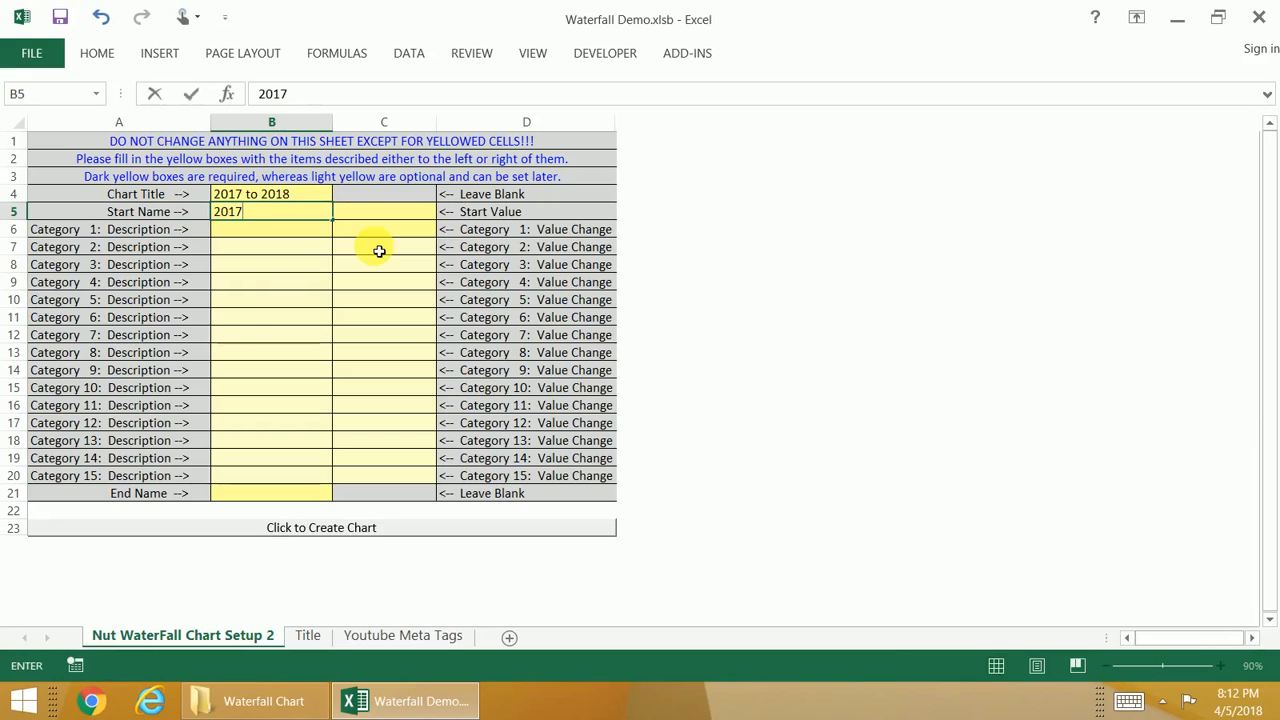
pyautogui.write('7')
pyautogui.press('Return')
pyautogui.press('Up')
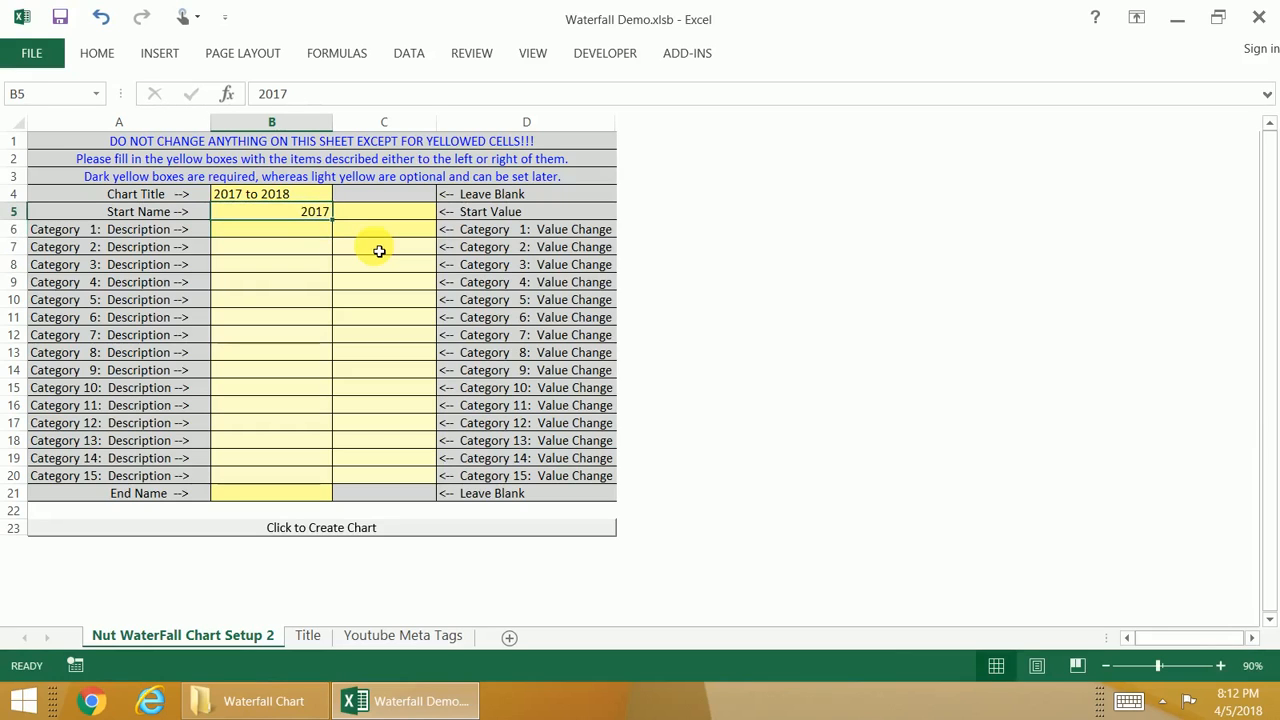
pyautogui.press('Right')
pyautogui.write('10')
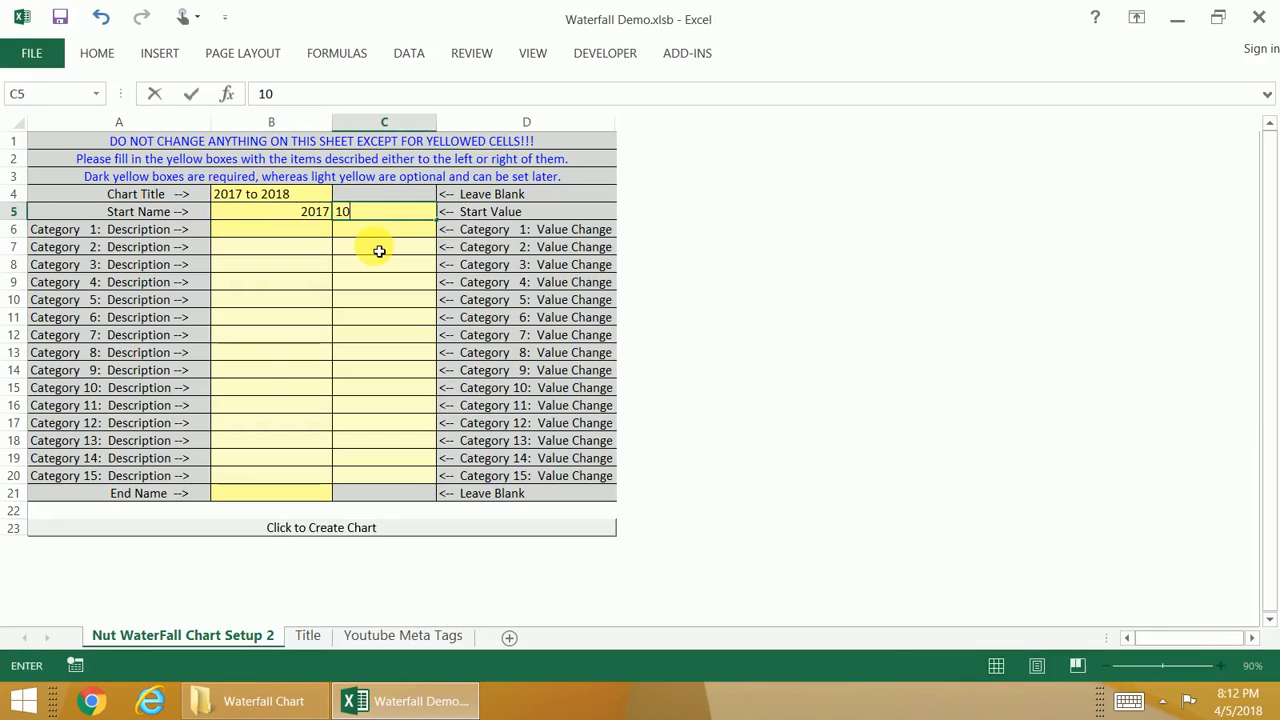
pyautogui.press('Return')
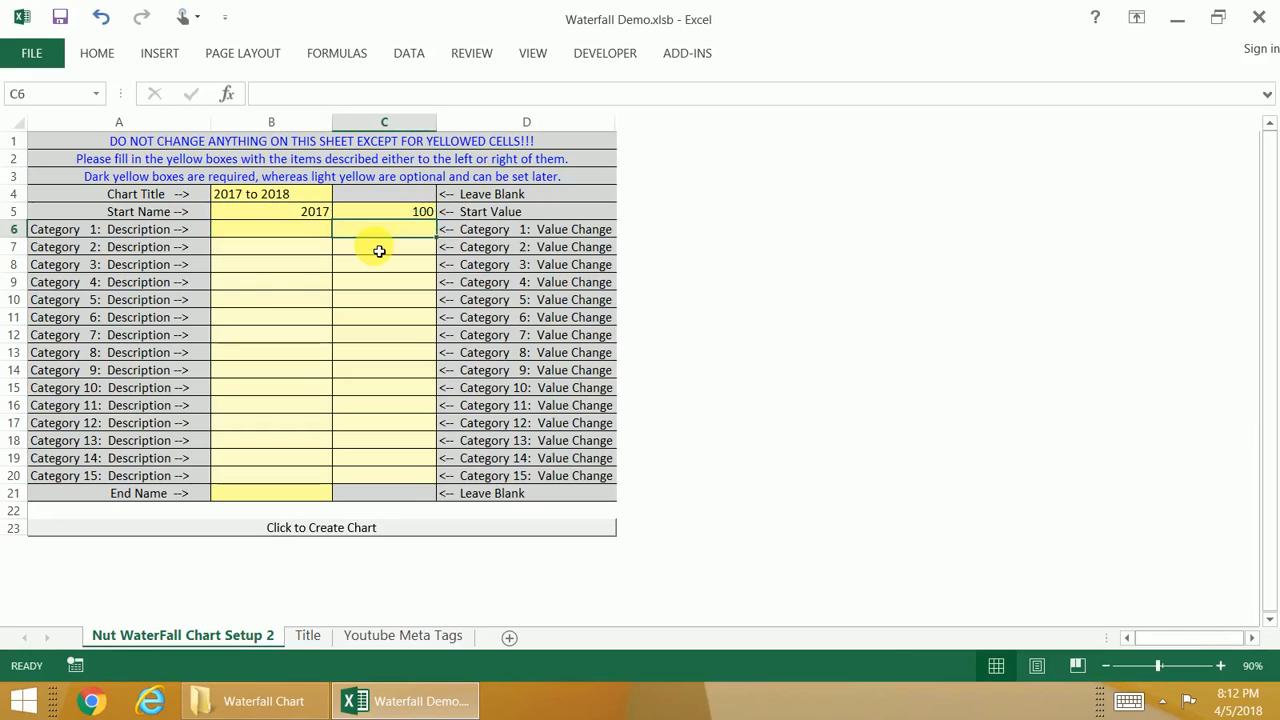
# Step: Fill in Category 1 with the description "Alpha P&L" and a value change of 10
pyautogui.press('Left')
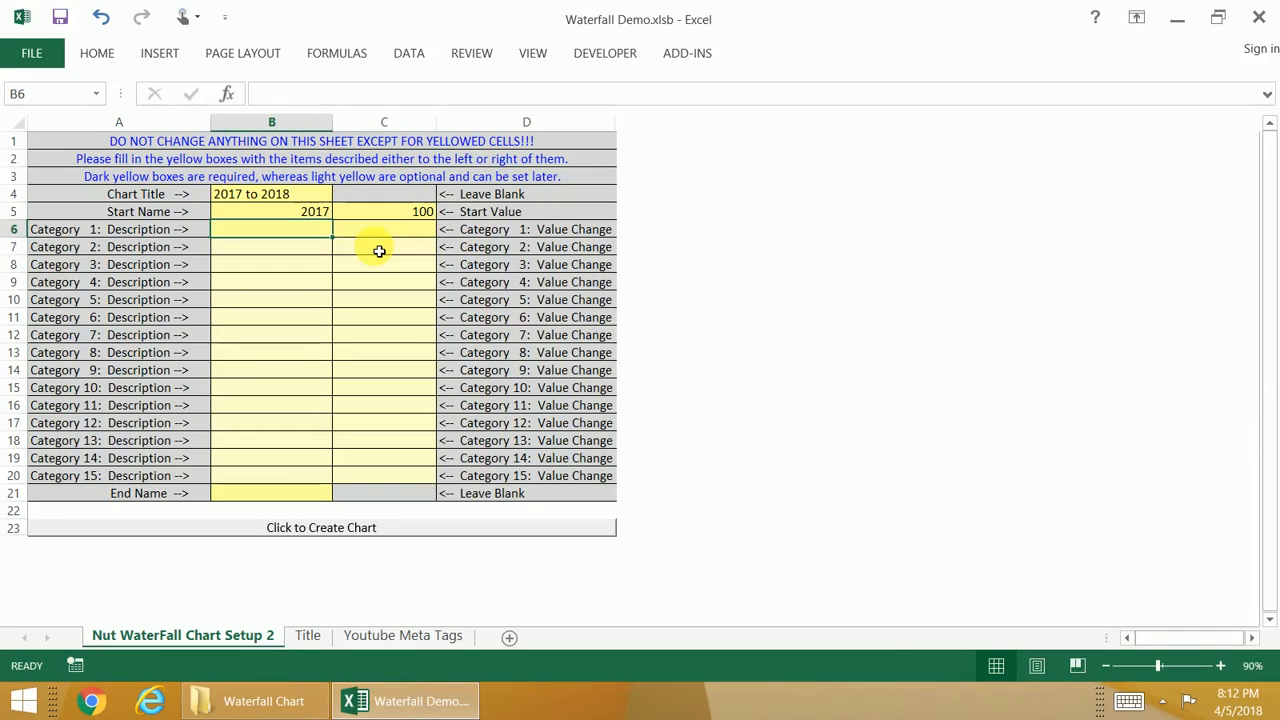
pyautogui.write('Al')
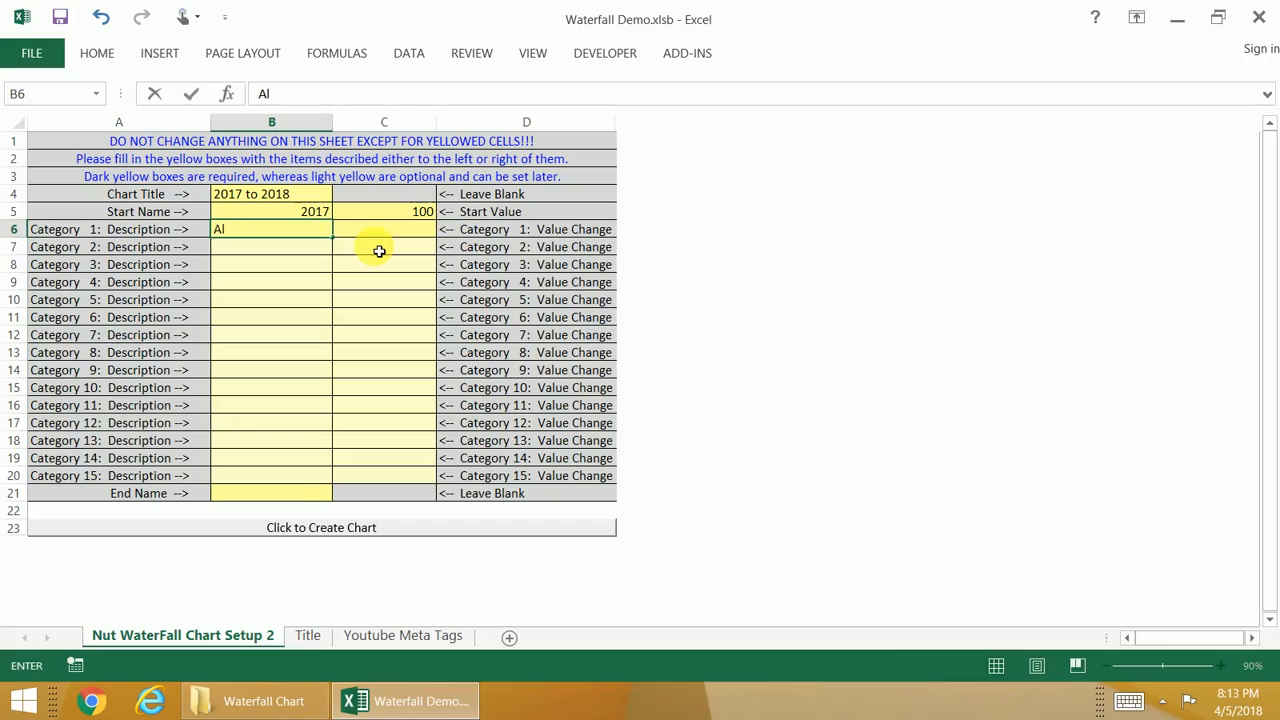
pyautogui.write('pha P&L')
pyautogui.press('Tab')
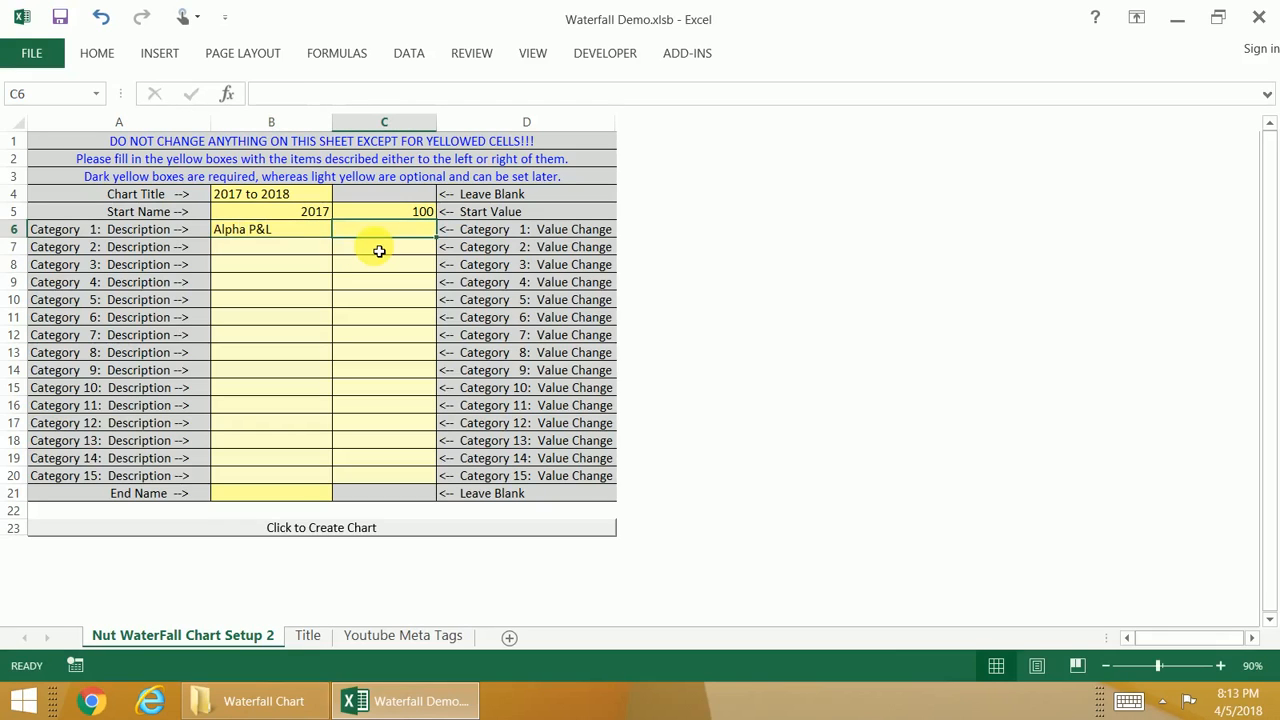
pyautogui.write('10')
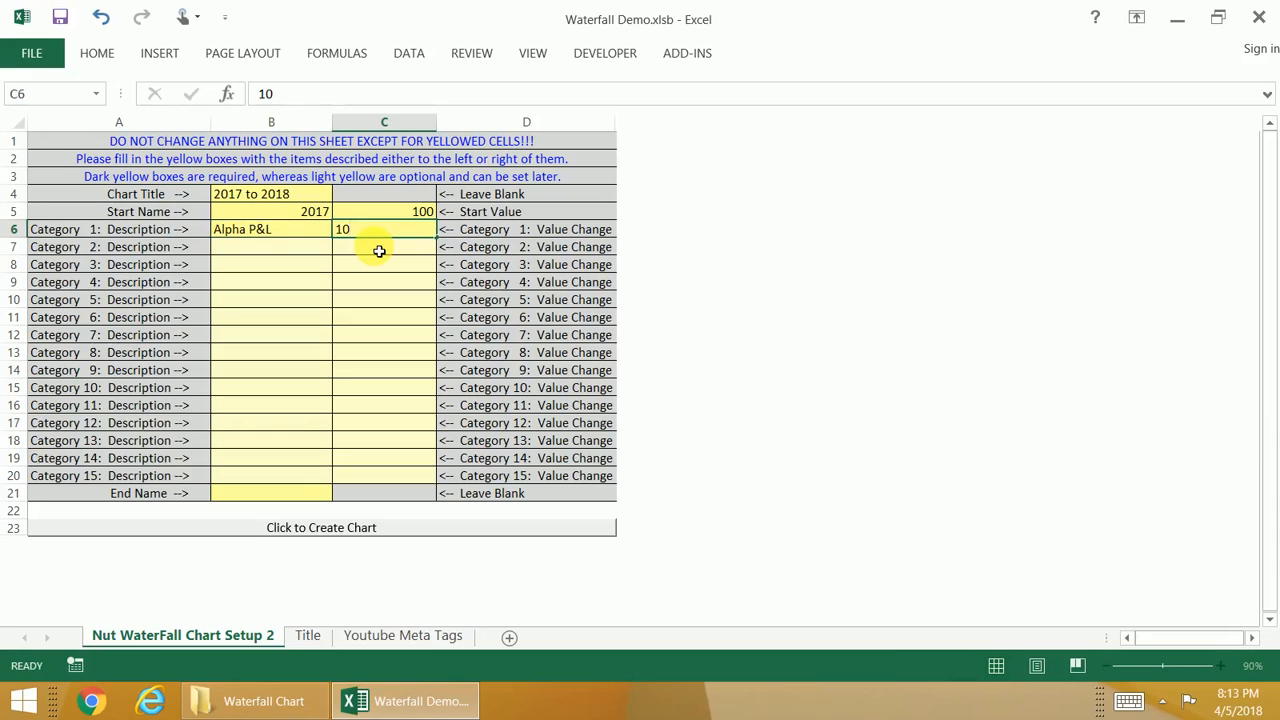
pyautogui.press('Return')
# Step: Fill in Category 2 with the description "Beta P&L" and a value change of -5
pyautogui.press('Tab')
pyautogui.write('Be')
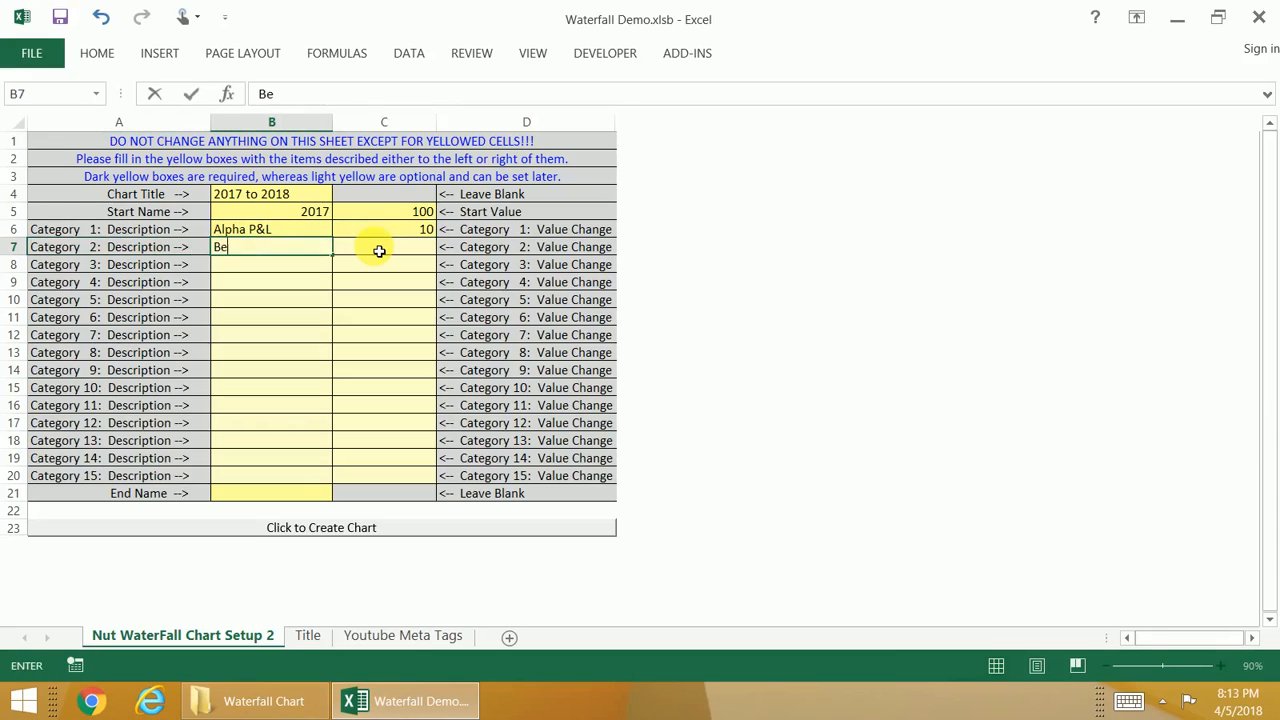
pyautogui.write('ta P&L')
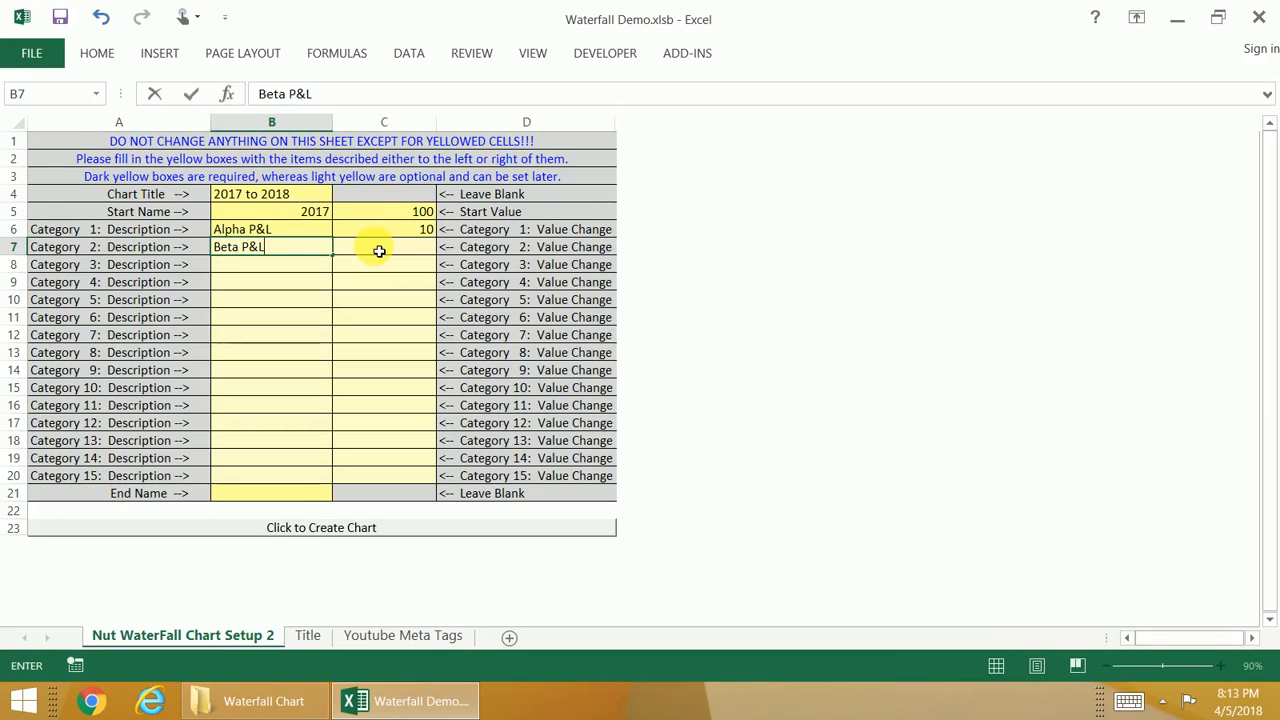
pyautogui.press('Tab')
pyautogui.write('-5')
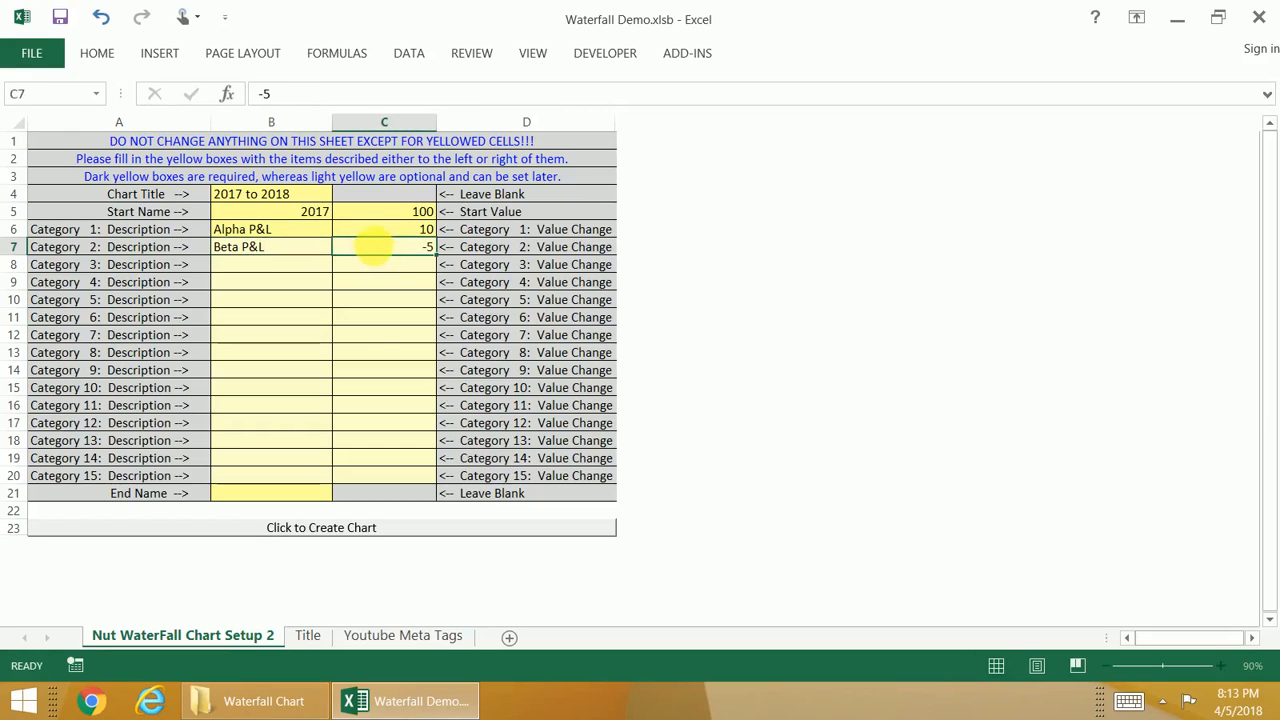
pyautogui.press('Return')
# Step: Fill in Category 3 with the description "Charlie P&L" and a value change of 3
pyautogui.press('Down')
pyautogui.press('Right')
pyautogui.press('Up')
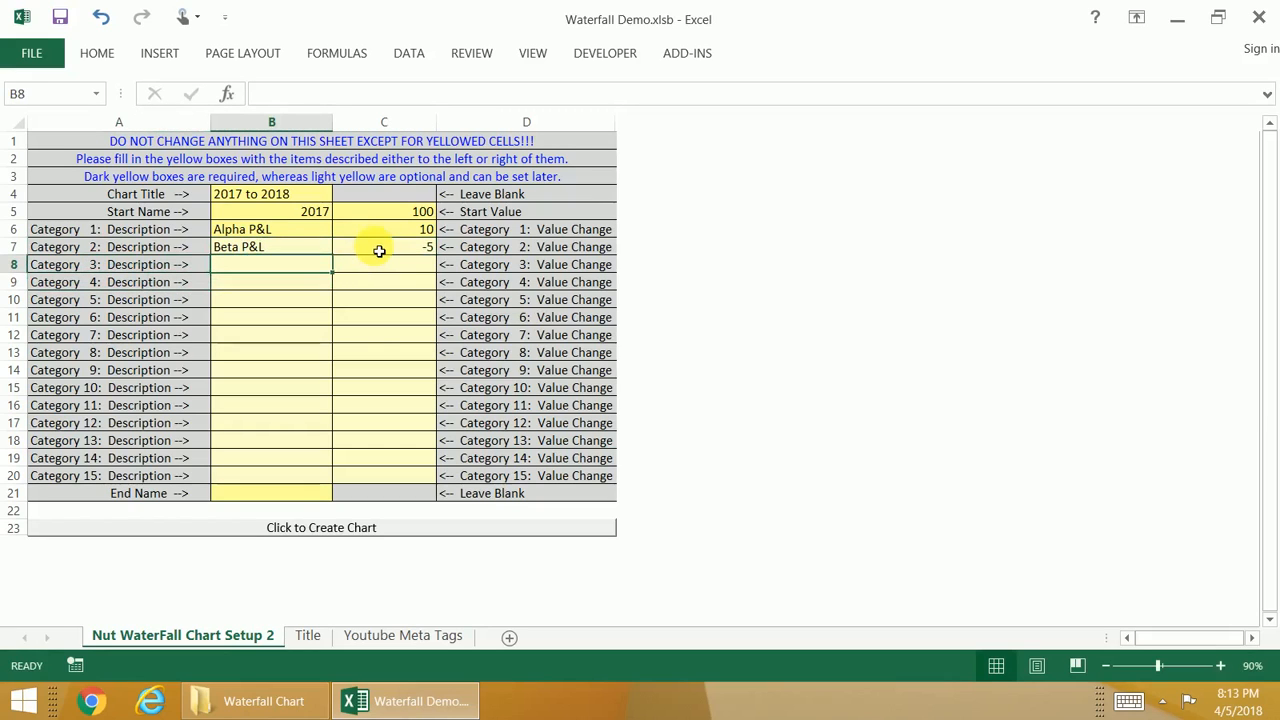
pyautogui.write('Charli')
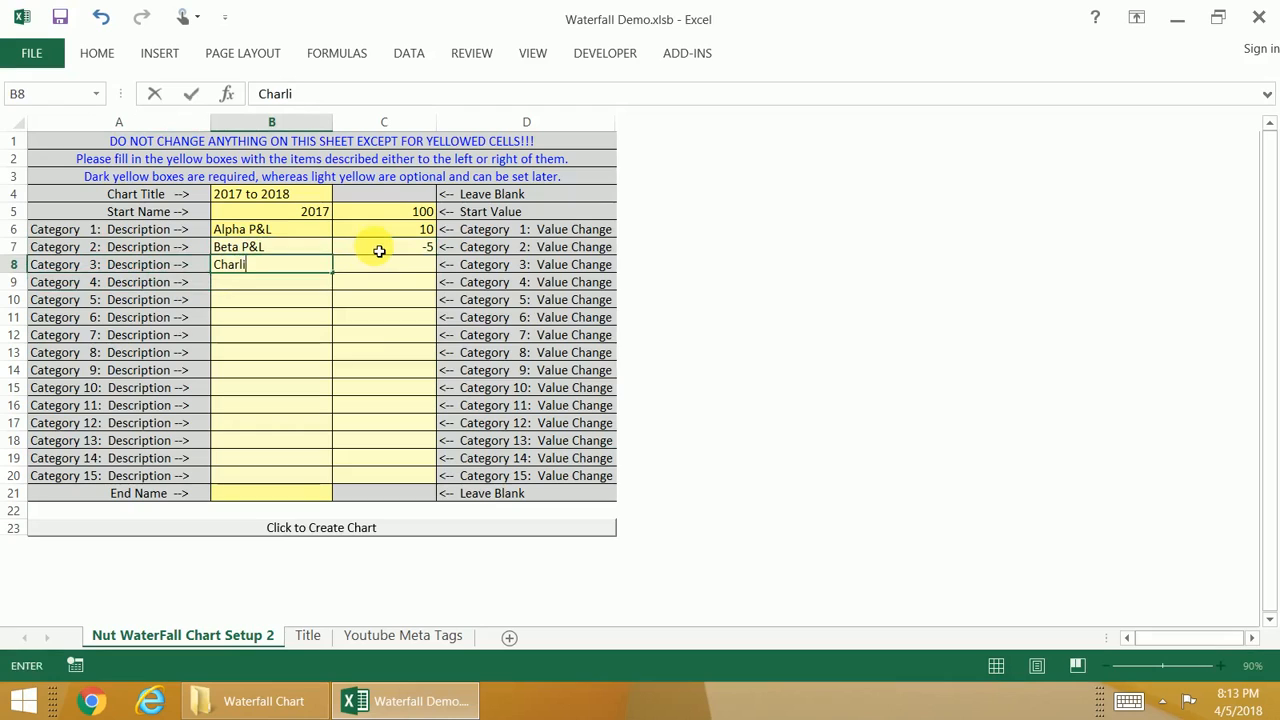
pyautogui.write('e P&L')
pyautogui.press('Tab')
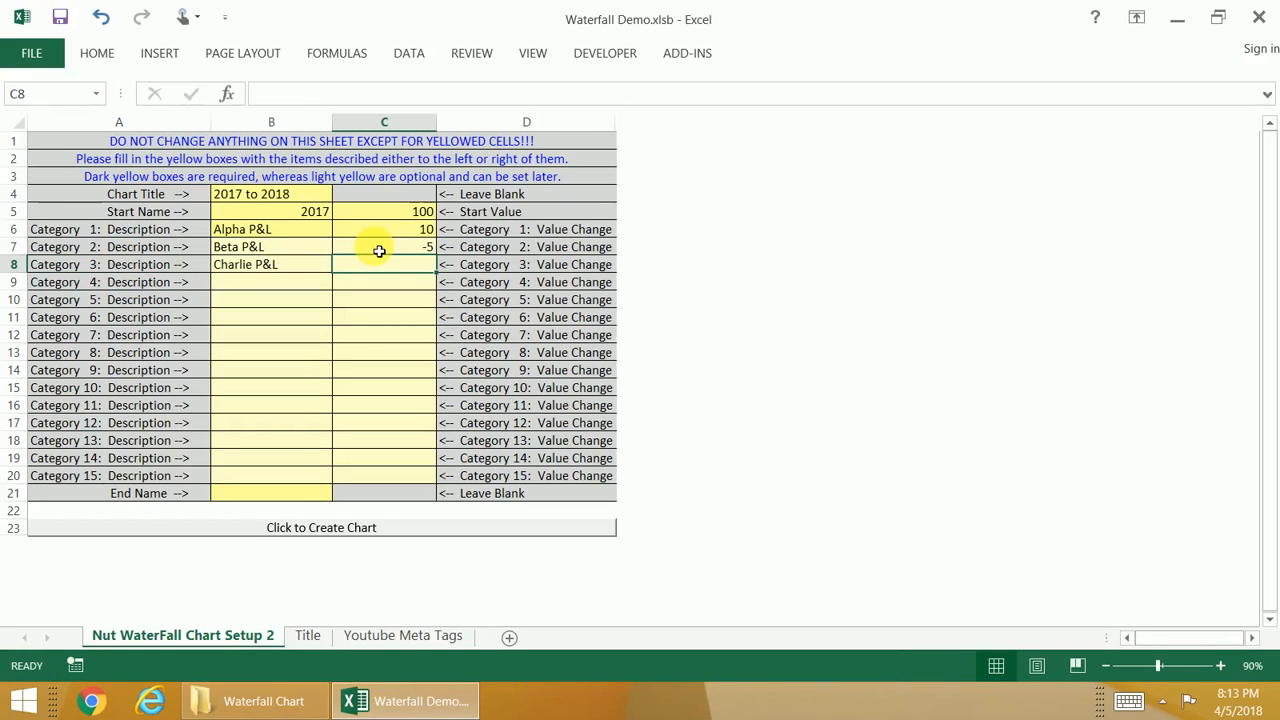
pyautogui.write('3')
pyautogui.press('Return')
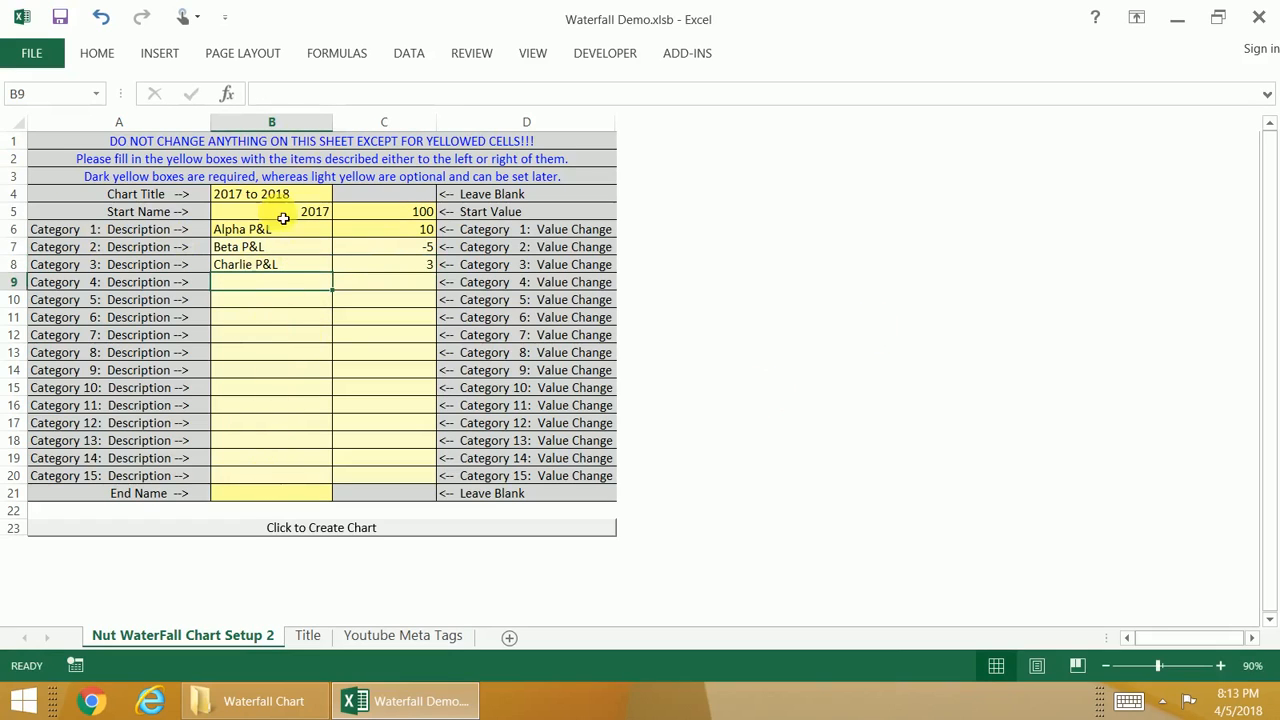
# Step: Set the end name to 2018 and create the waterfall chart from the Setup Sheet
pyautogui.click(271, 492)
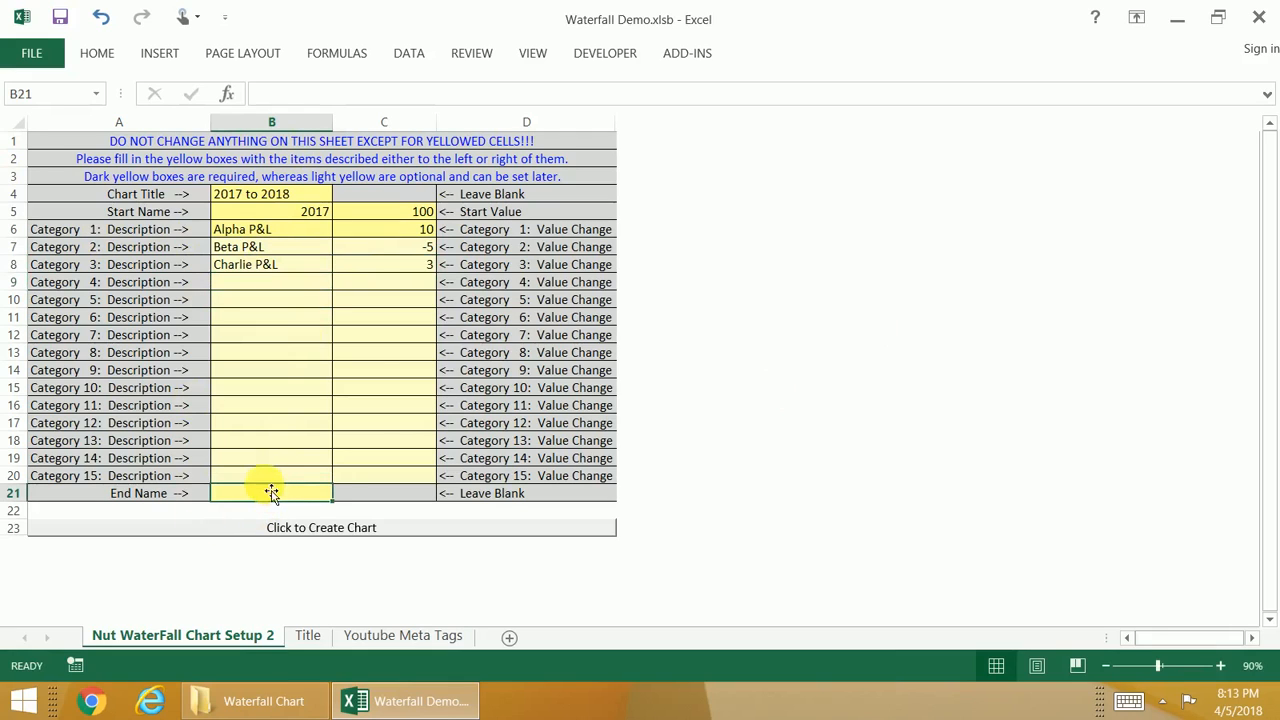
pyautogui.write('2018')
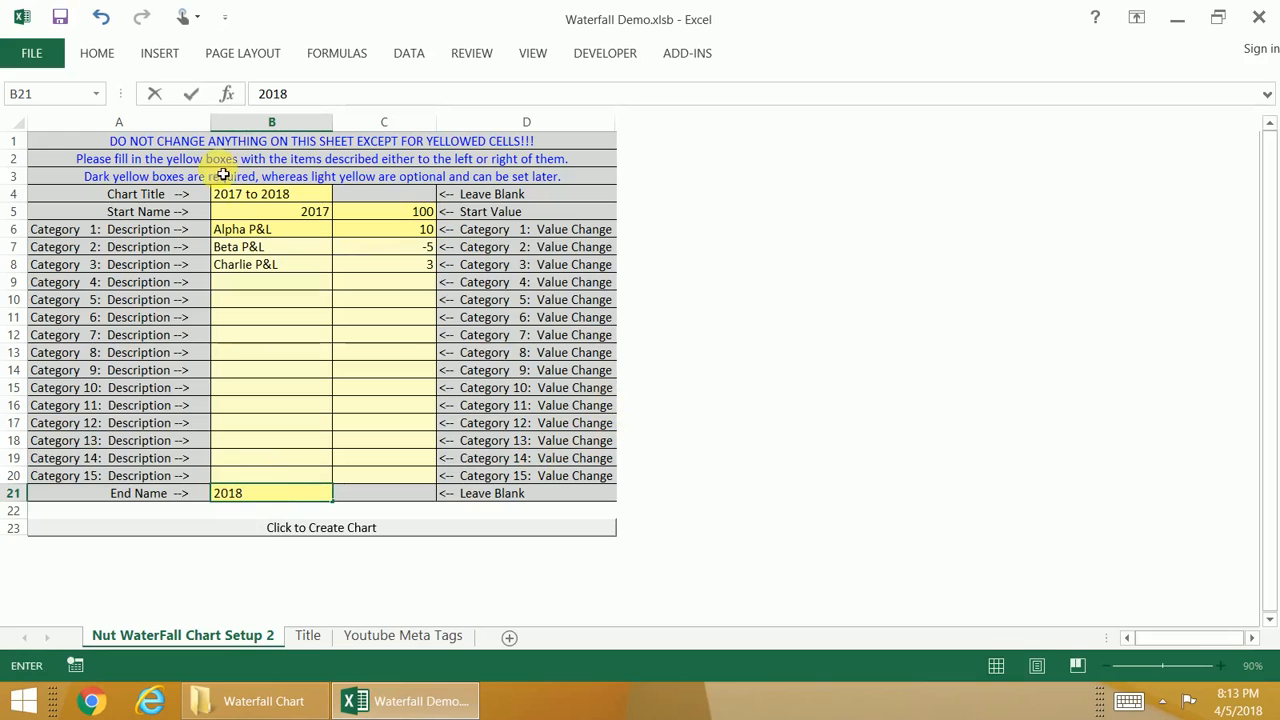
pyautogui.click(355, 394)
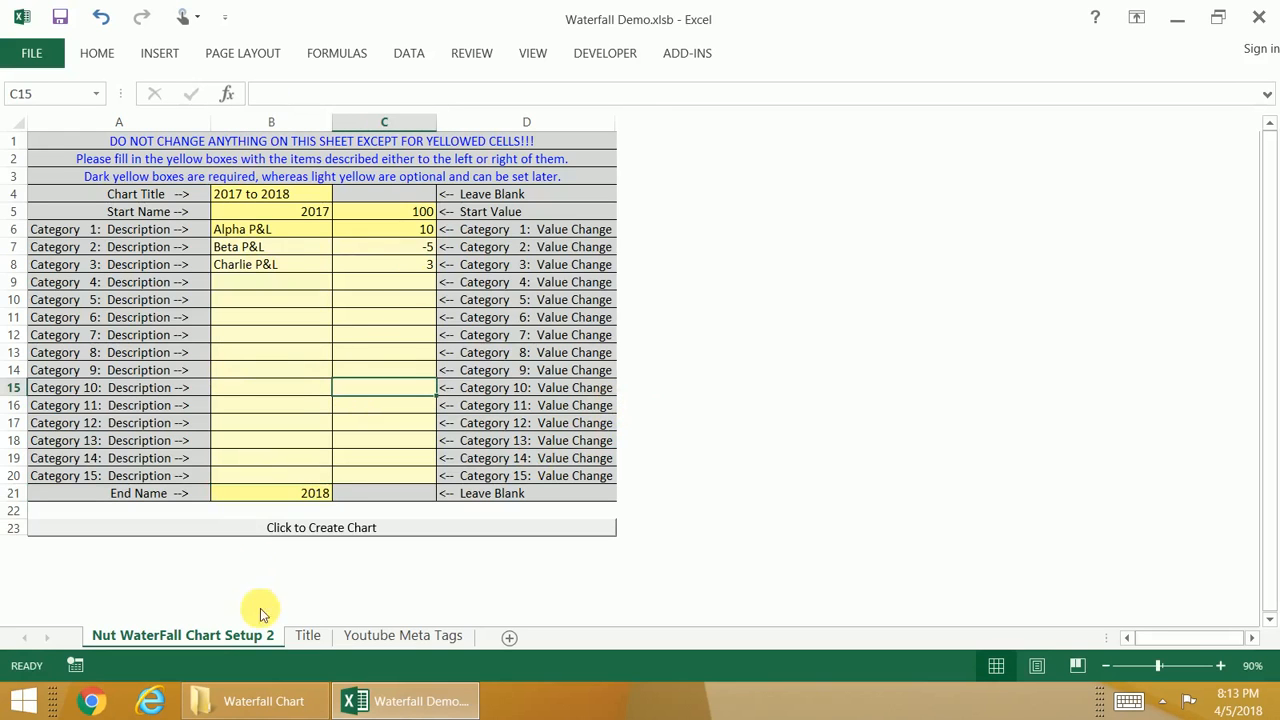
pyautogui.click(305, 530)
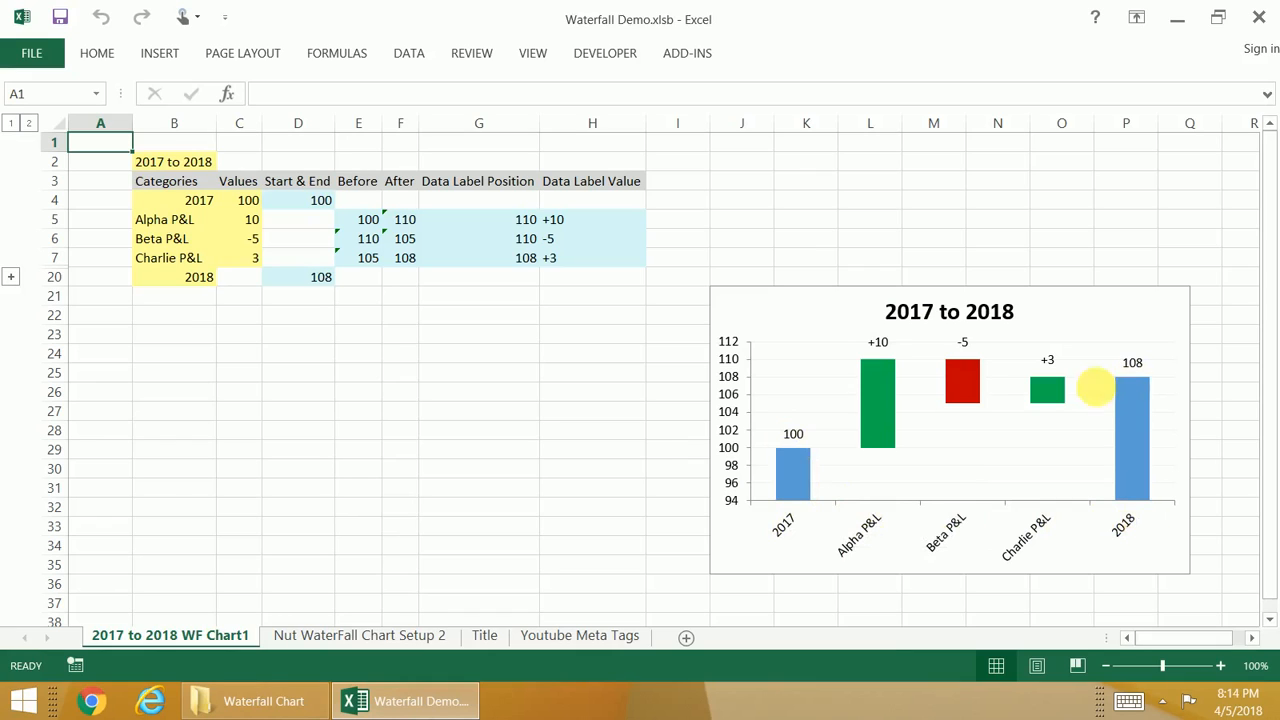
pyautogui.moveTo(252, 222); pyautogui.dragTo(243, 251)
pyautogui.moveTo(251, 200); pyautogui.dragTo(248, 267)
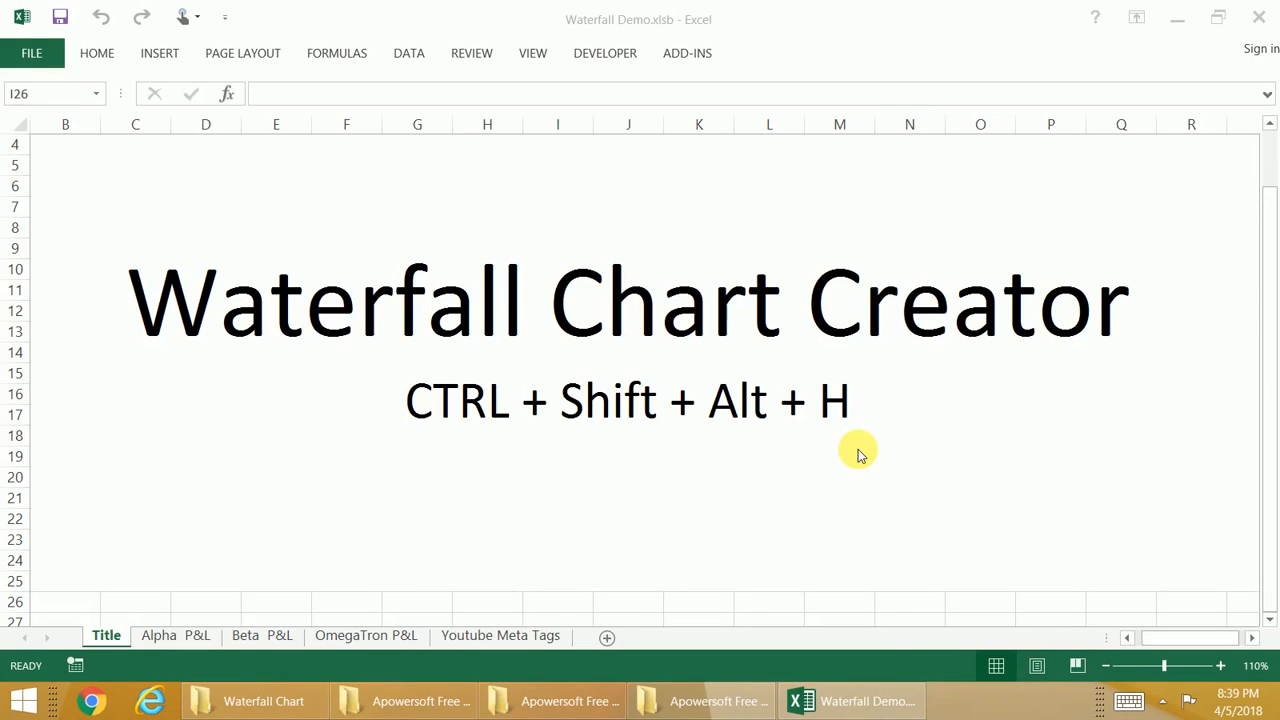
# Step: Generate a blank waterfall Setup Sheet in the workbook that holds the Alpha, Beta and OmegaTron P&L sheets
pyautogui.click(695, 618)
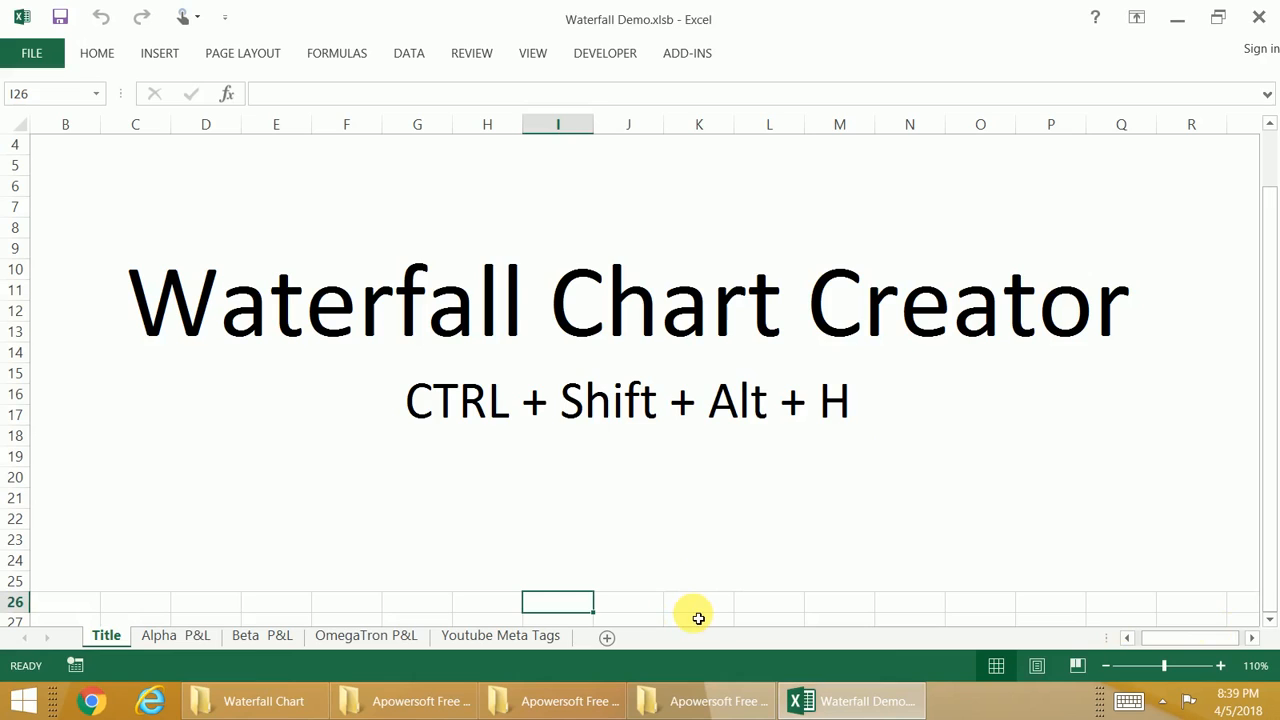
pyautogui.hotkey('ctrl', 'shift', 'alt', 'h')
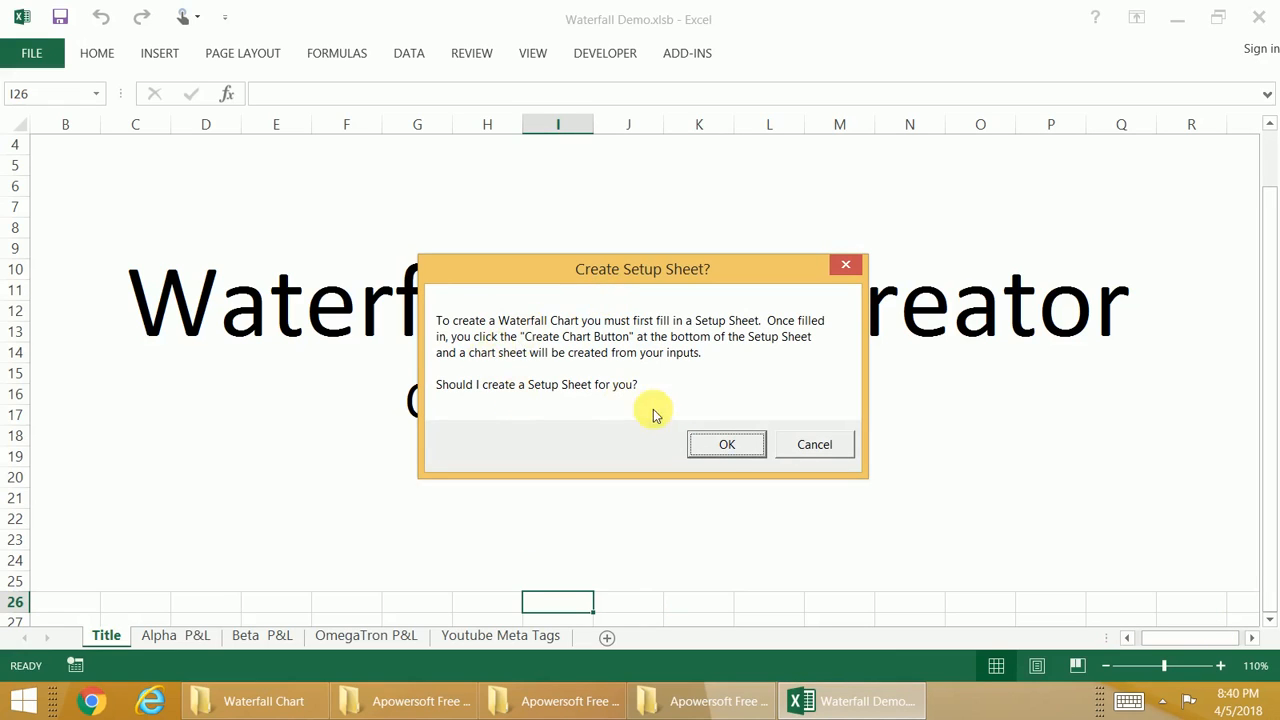
pyautogui.click(704, 450)
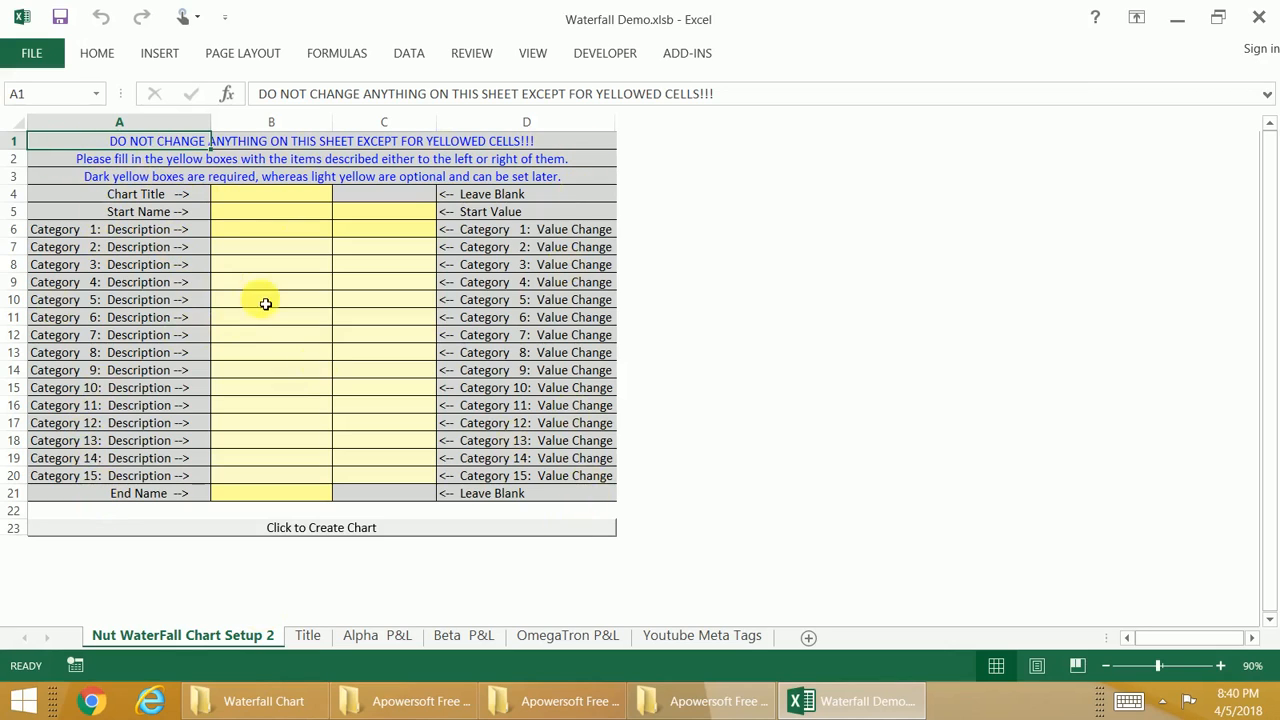
pyautogui.click(124, 197)
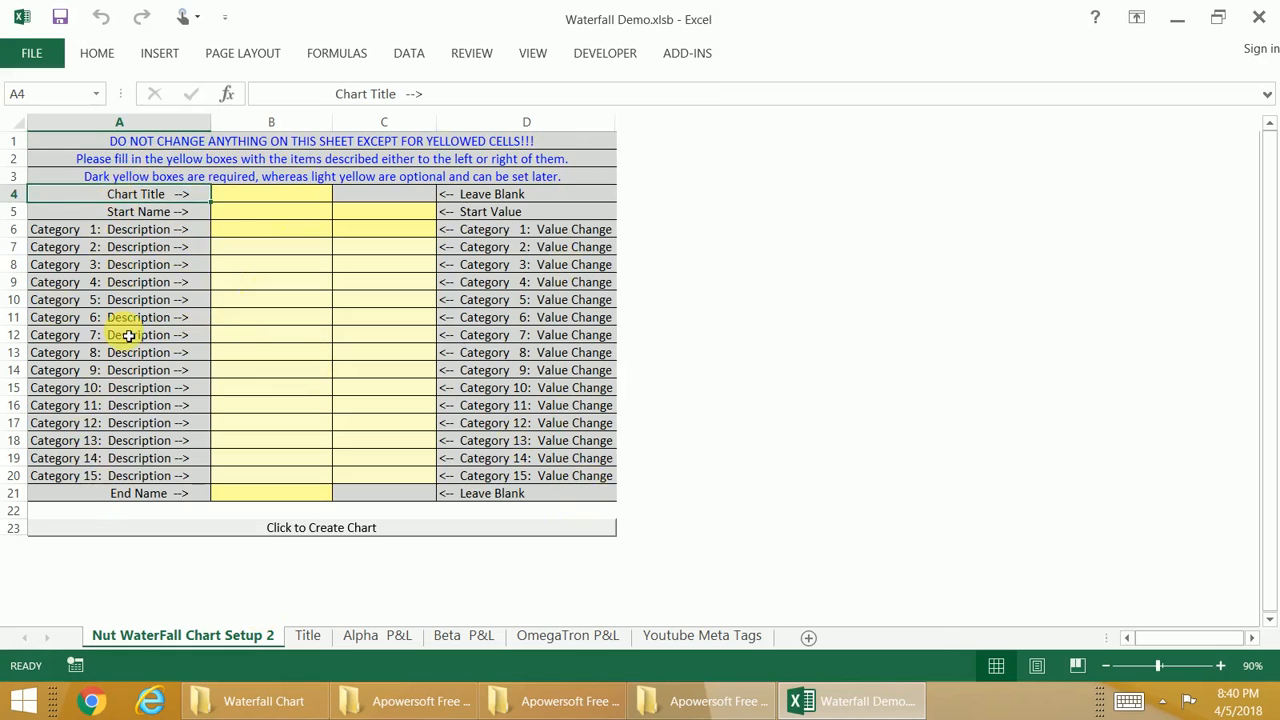
pyautogui.moveTo(124, 197); pyautogui.dragTo(126, 445)
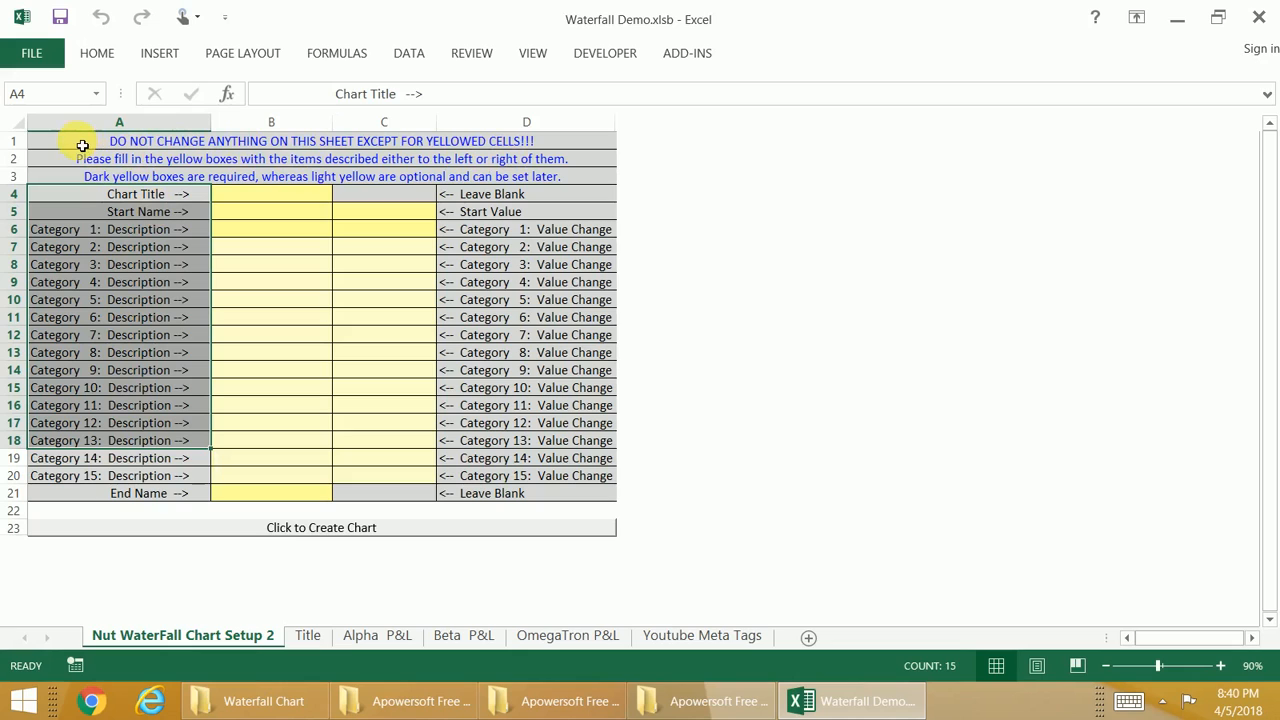
# Step: Try to create the waterfall chart from the Setup Sheet while its yellow cells are blank
pyautogui.doubleClick(272, 196)
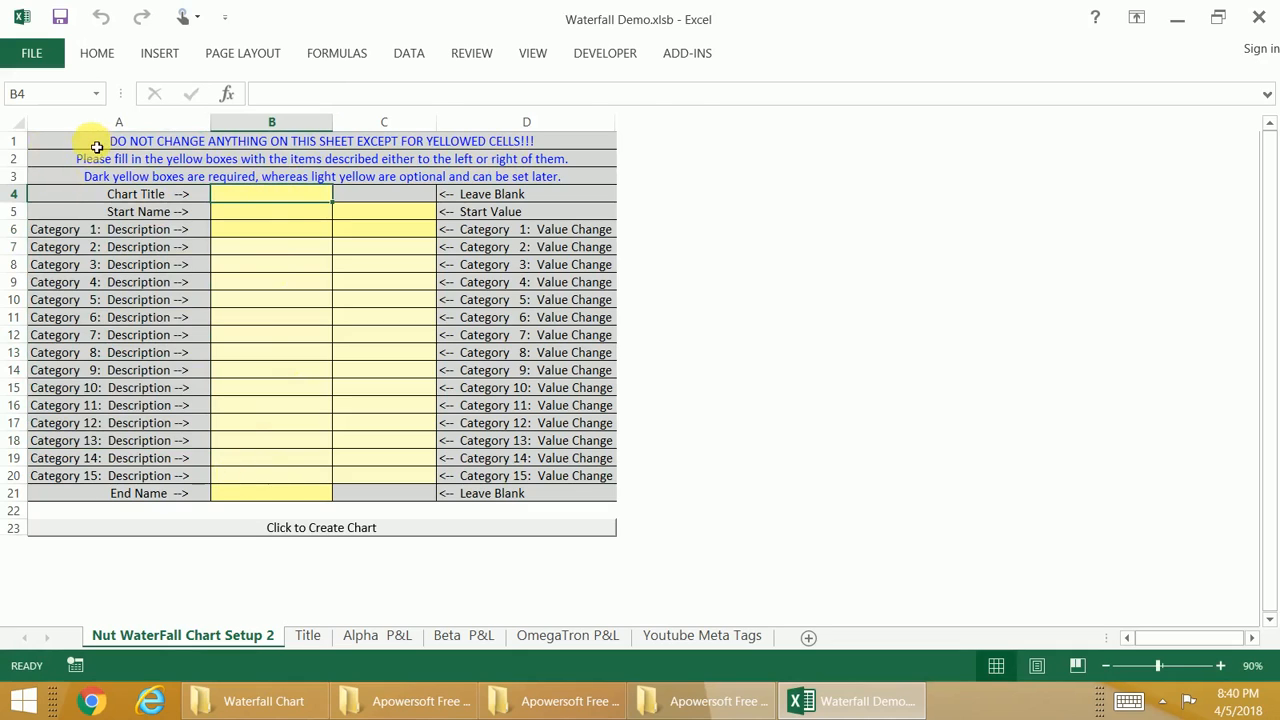
pyautogui.moveTo(91, 143); pyautogui.dragTo(91, 177)
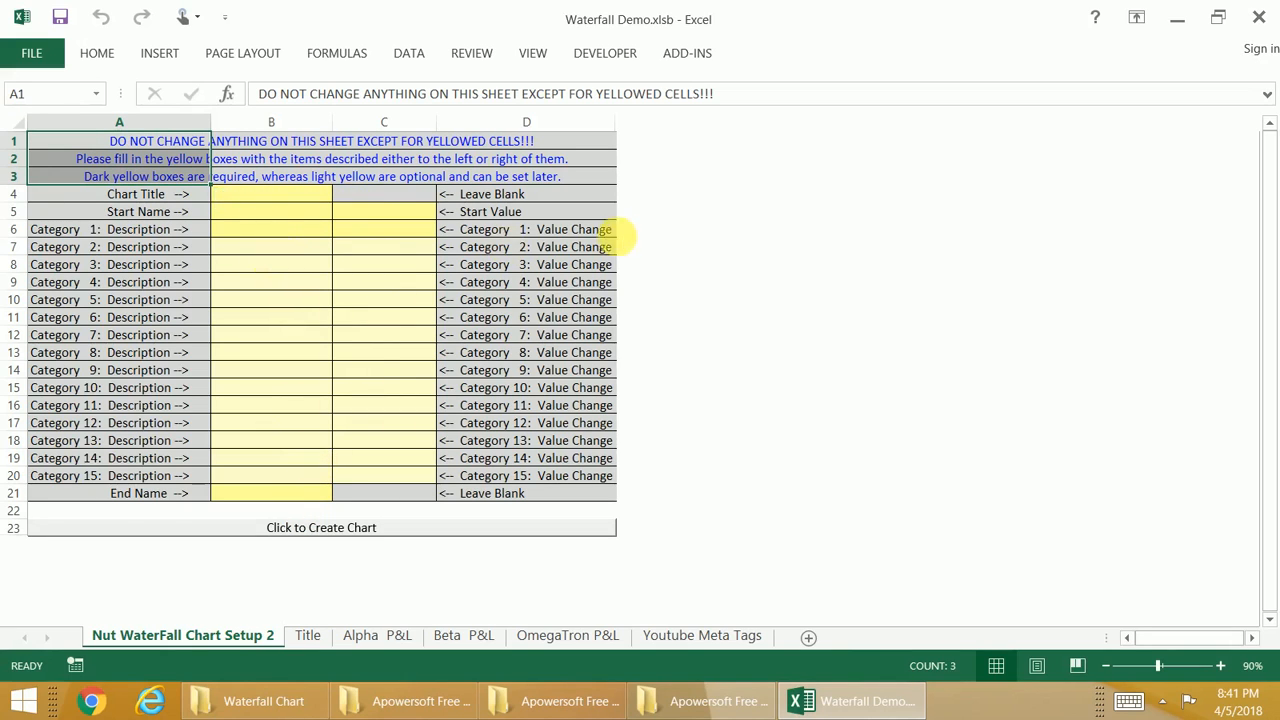
pyautogui.click(369, 340)
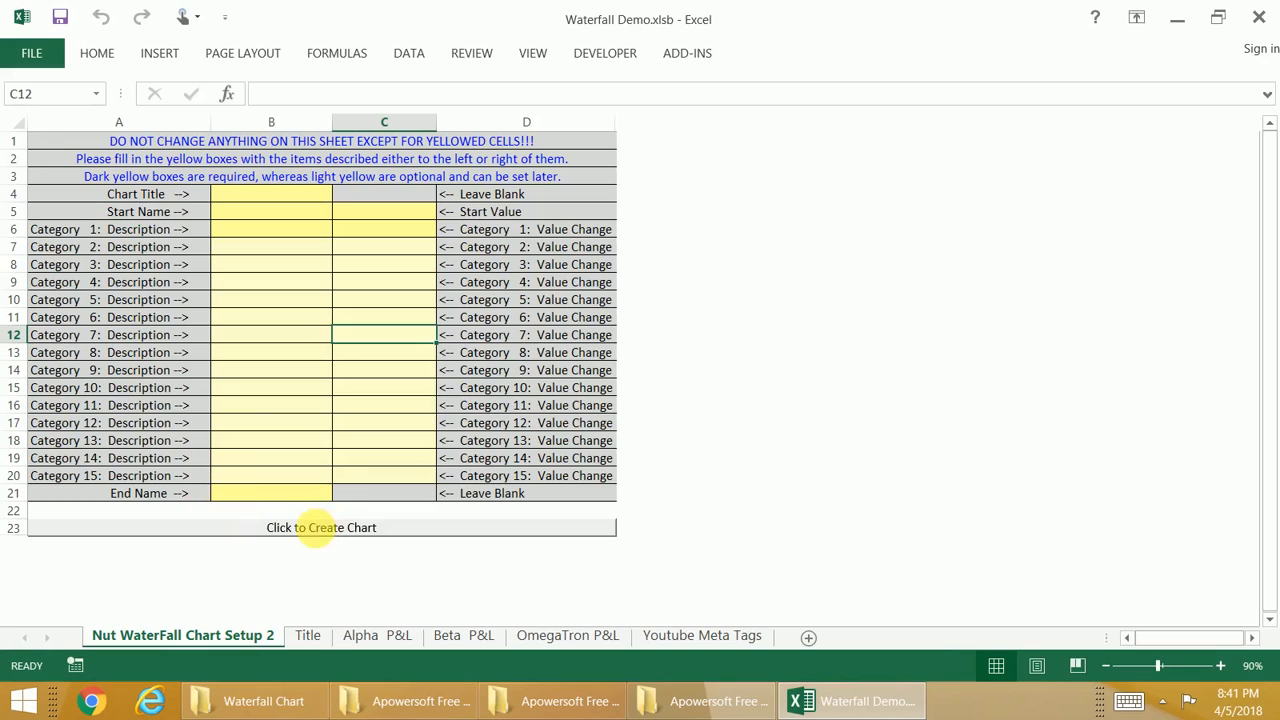
pyautogui.click(316, 527)
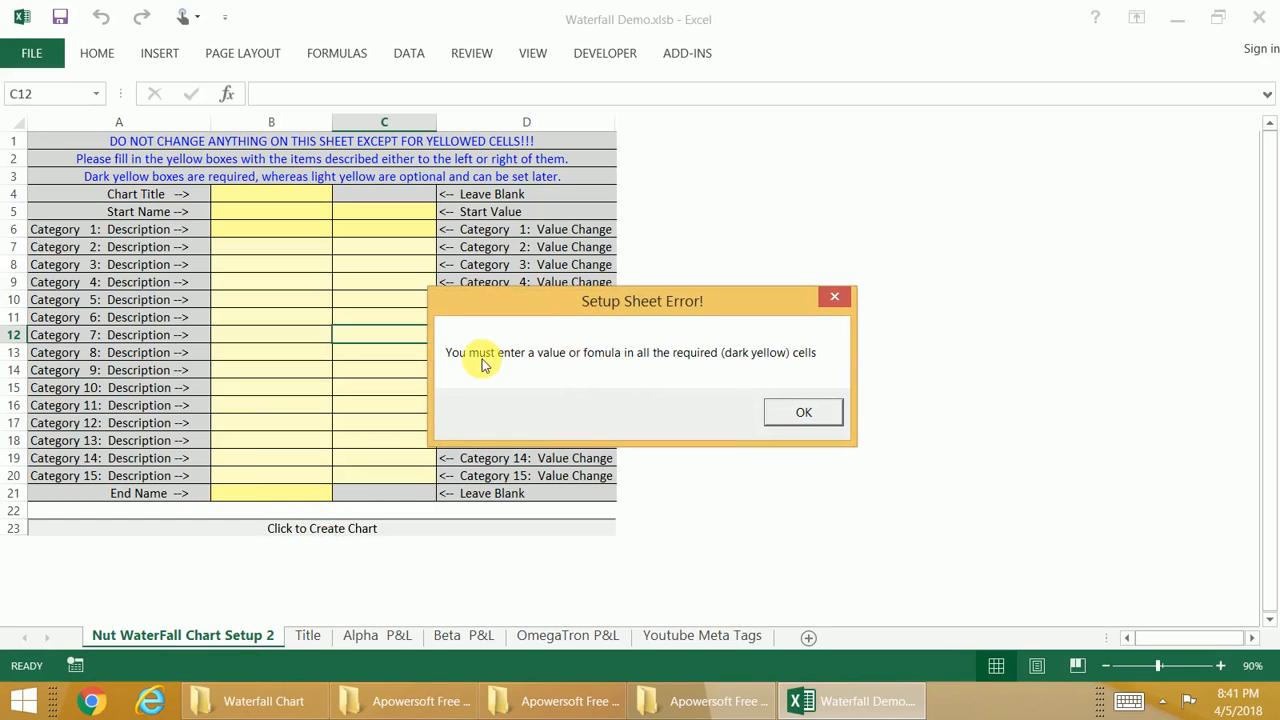
pyautogui.click(803, 413)
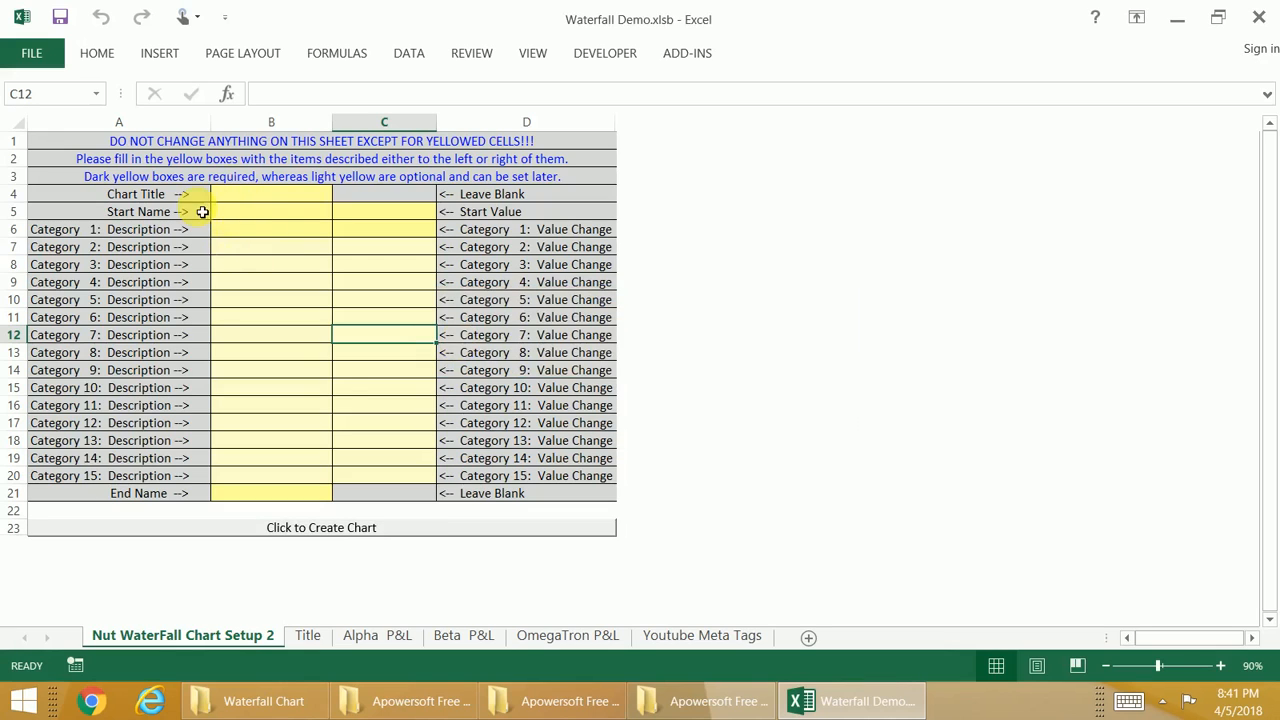
# Step: Set the chart title to "2018 vs 2017" and the start name to 2017 on the Setup Sheet
pyautogui.click(247, 203)
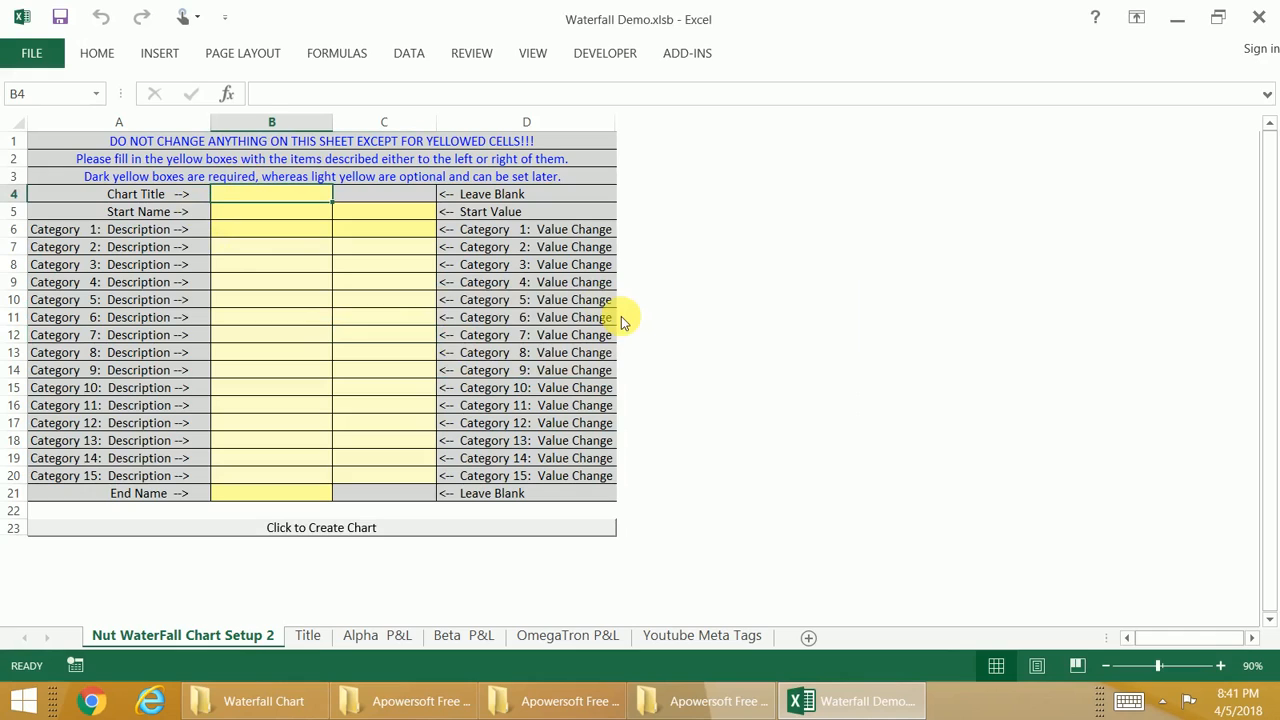
pyautogui.write('2018 vs 2017')
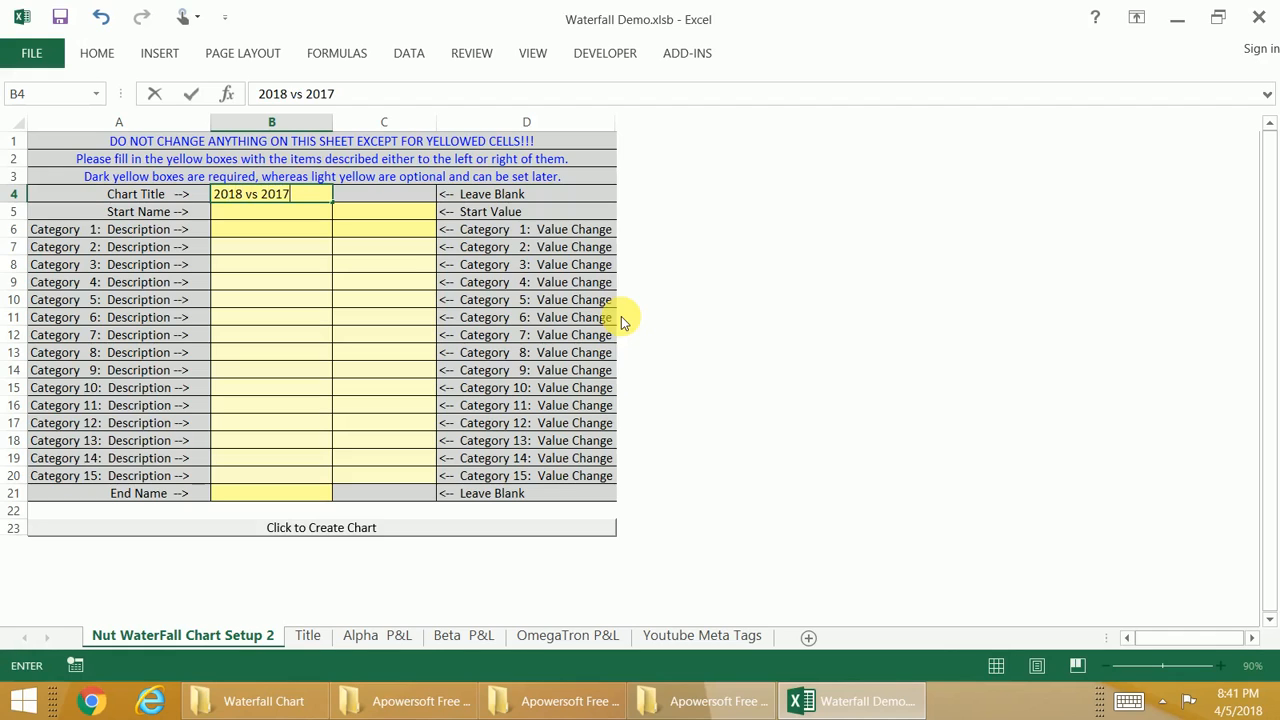
pyautogui.press('Return')
pyautogui.write('2')
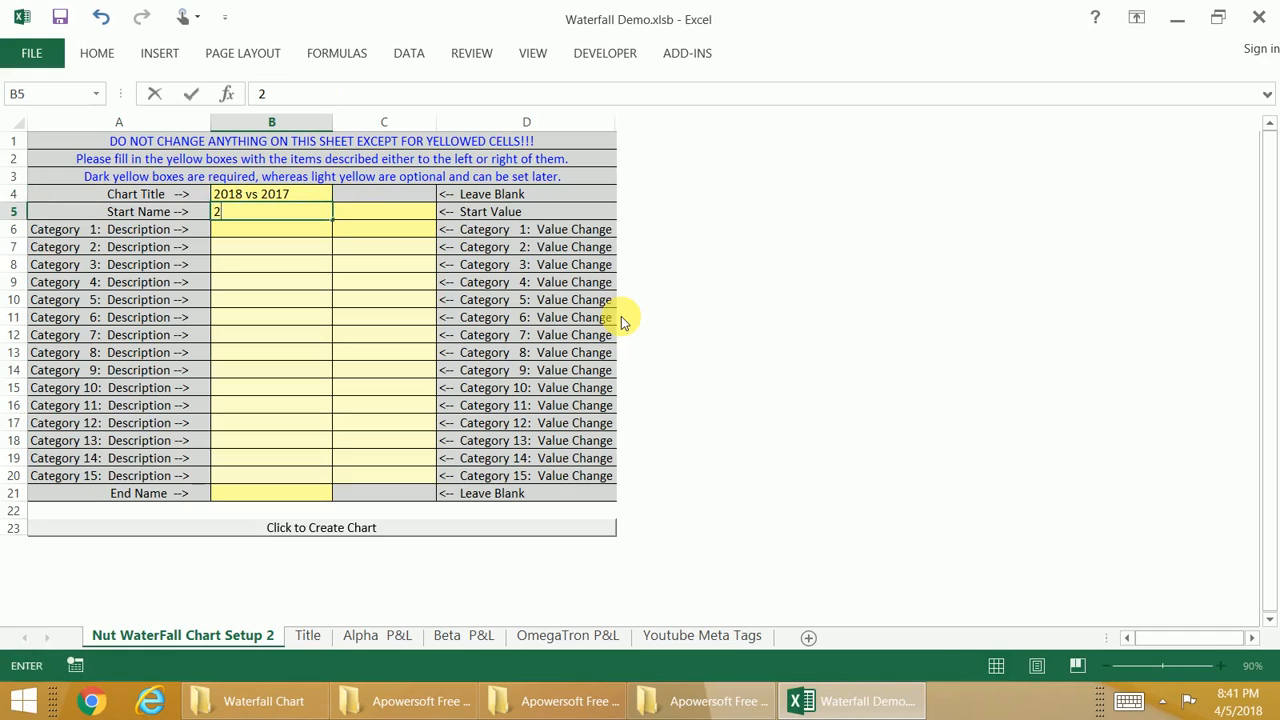
pyautogui.write('017')
pyautogui.press('Tab')
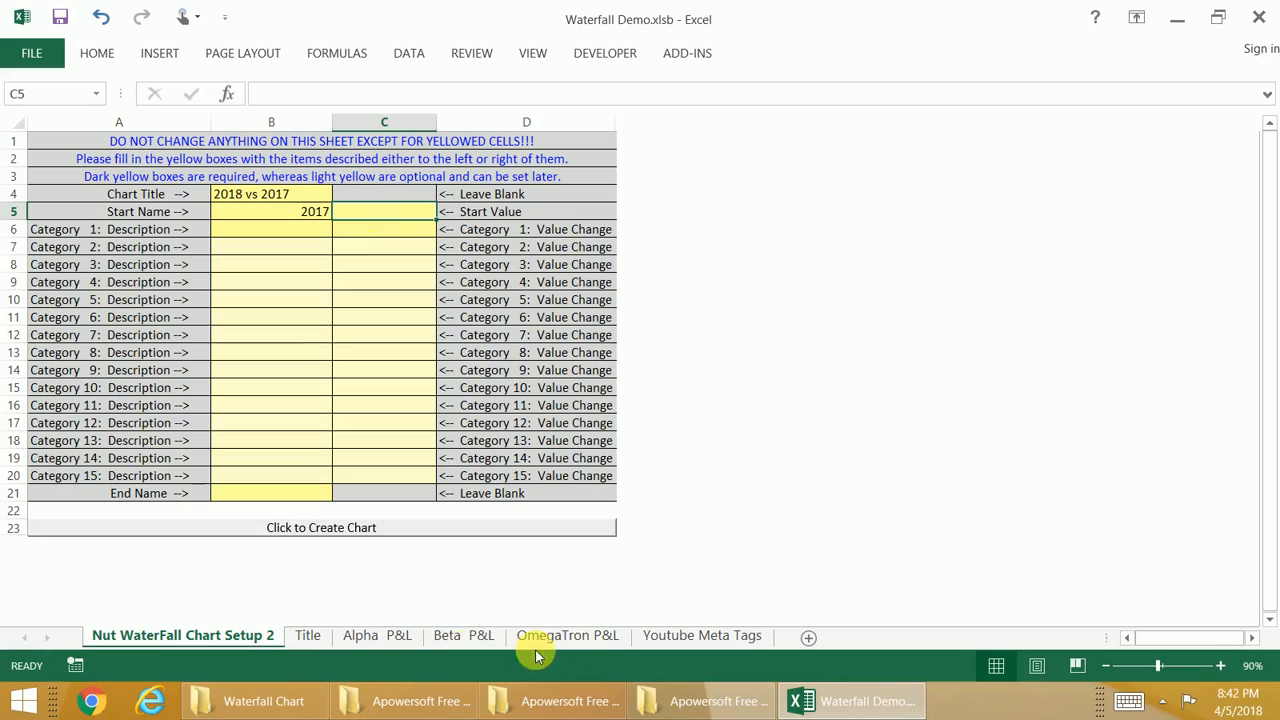
# Step: Review the yearly net income tables on the Alpha, Beta and OmegaTron P&L sheets and return to the Setup Sheet
pyautogui.click(400, 635)
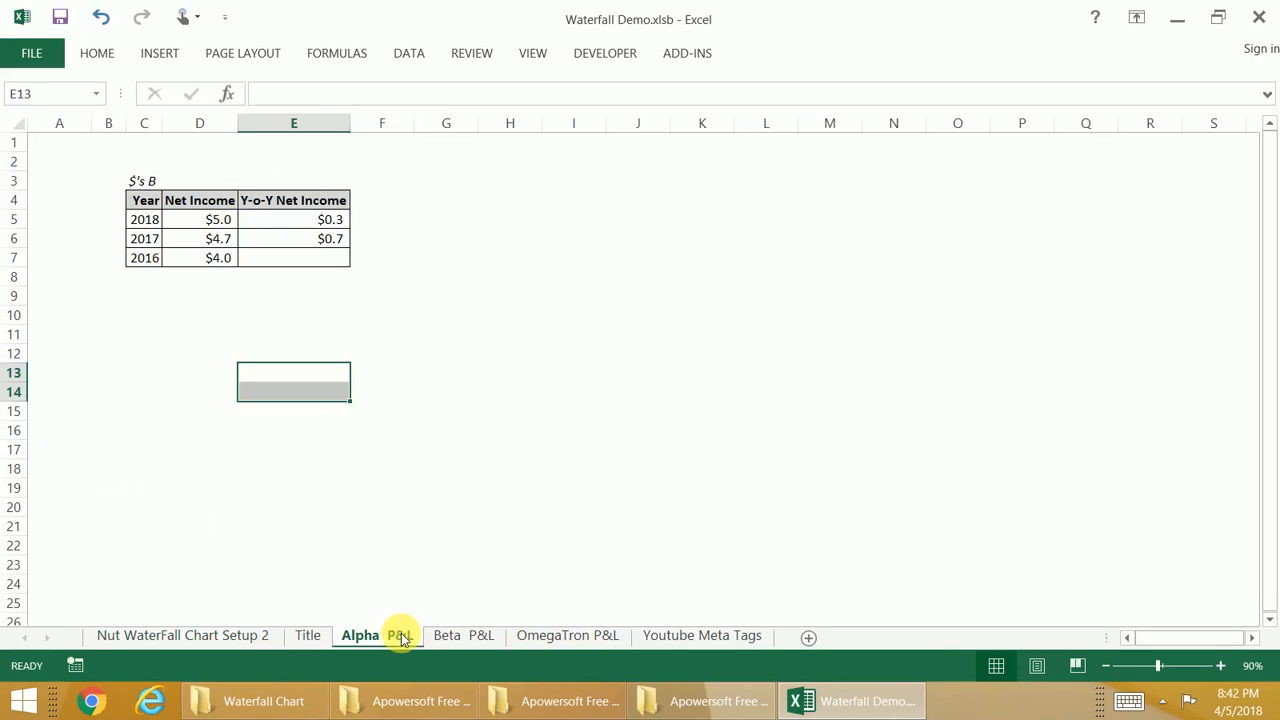
pyautogui.click(566, 636)
pyautogui.click(460, 640)
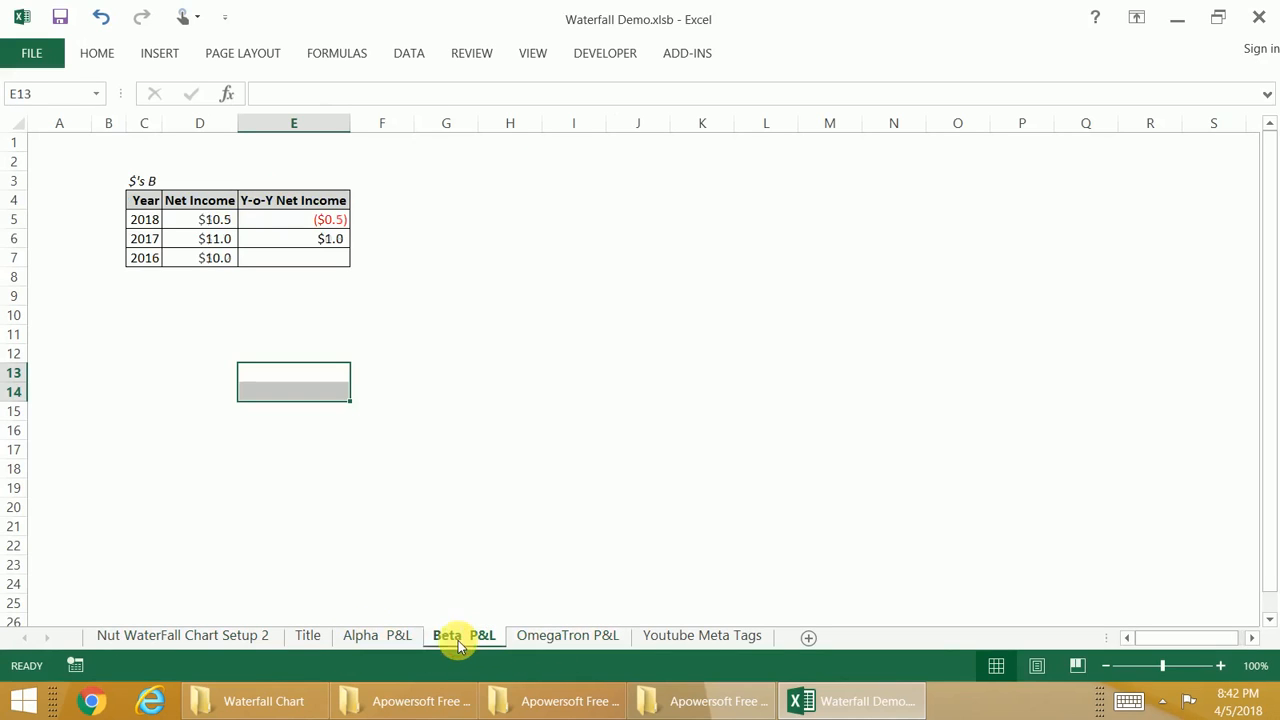
pyautogui.click(386, 643)
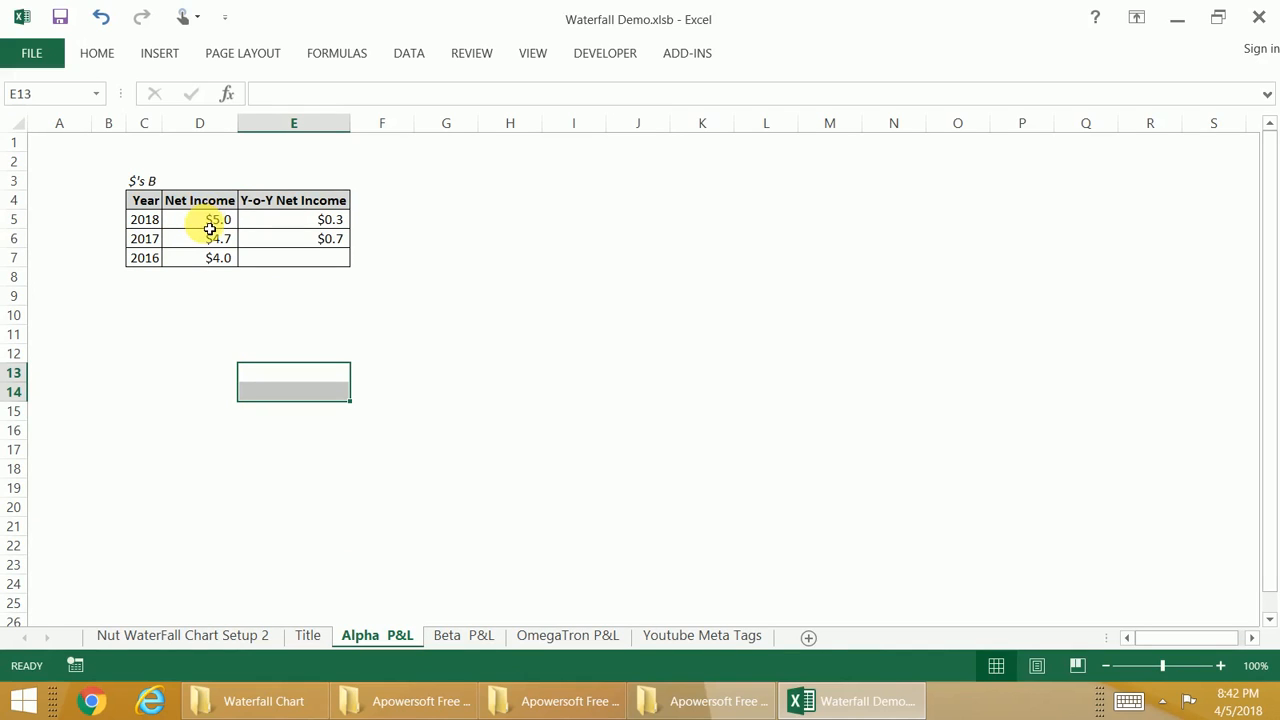
pyautogui.click(314, 222)
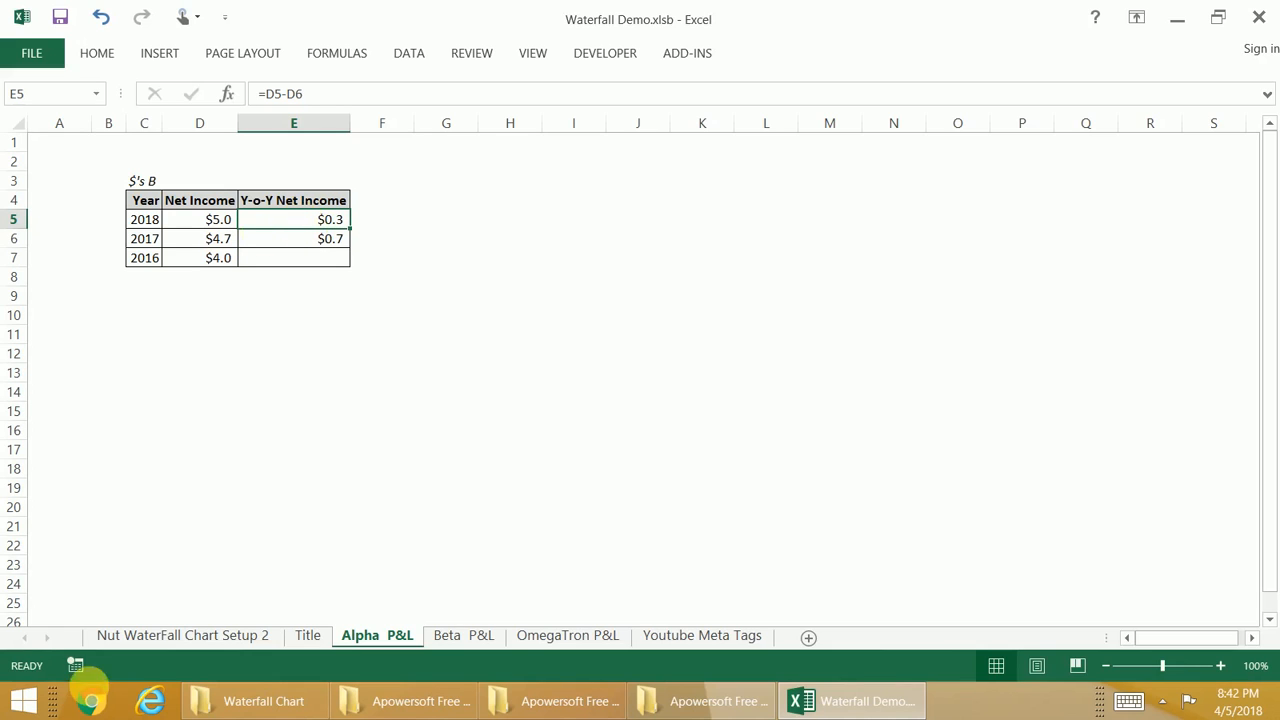
pyautogui.click(560, 636)
pyautogui.click(252, 636)
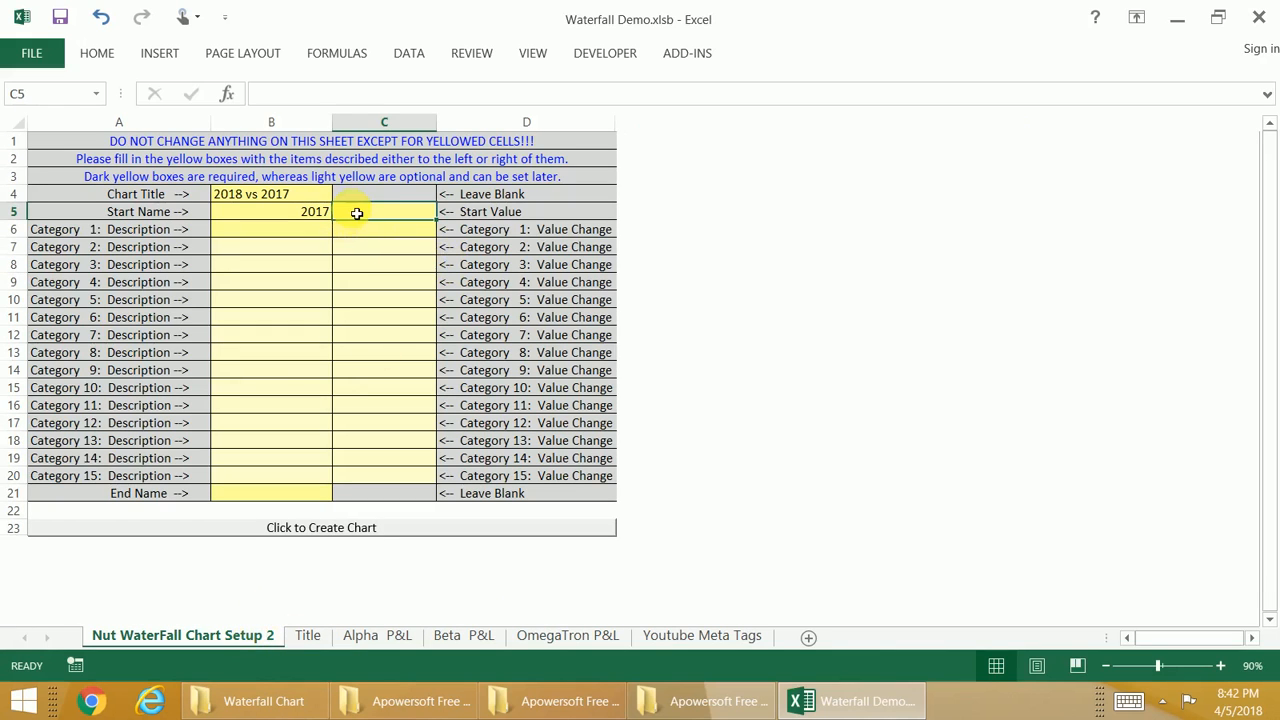
# Step: Set the Start Value to a SUM of the 2017 net income (cell D6) from the Alpha, Beta and OmegaTron P&L sheets
pyautogui.write('=')
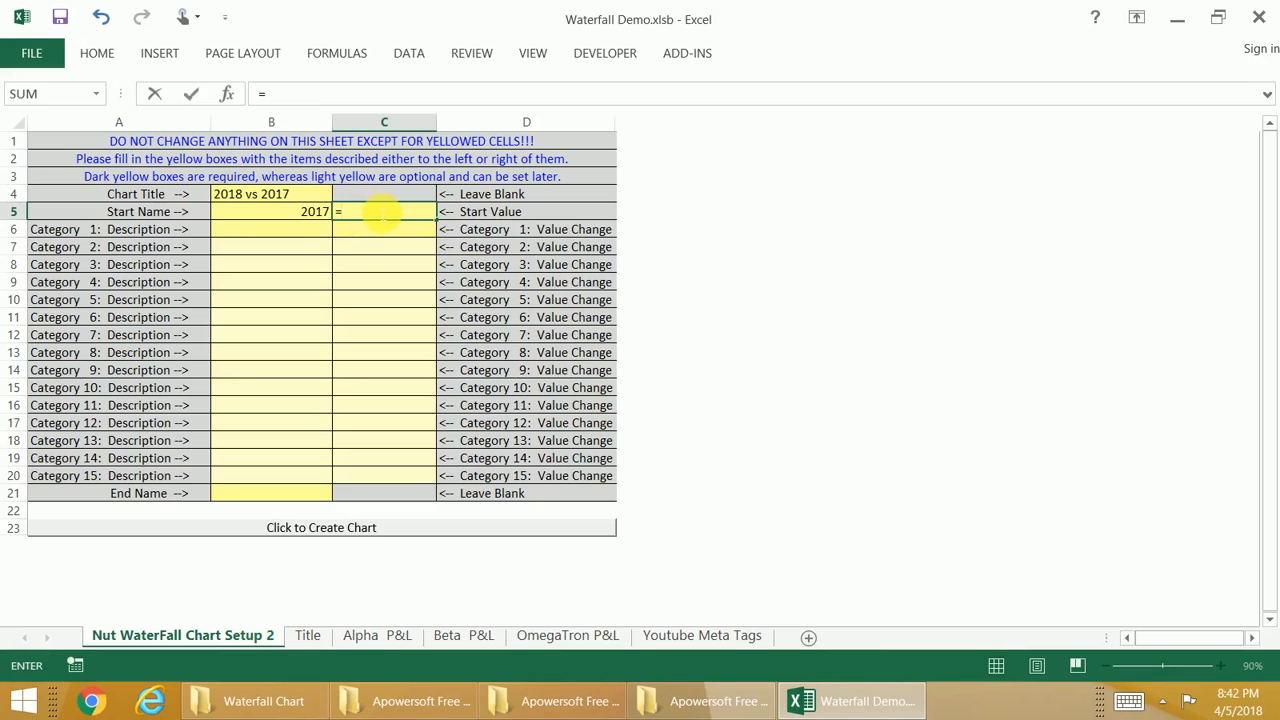
pyautogui.write('sum(')
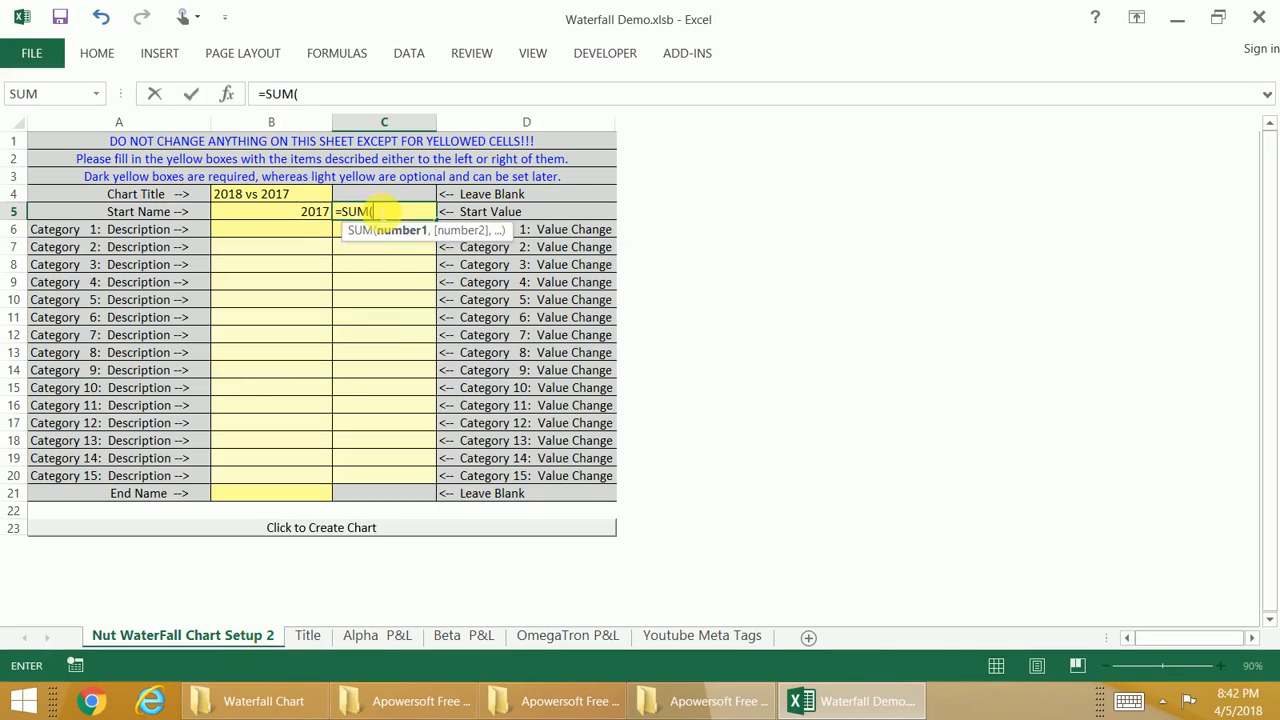
pyautogui.click(393, 636)
pyautogui.click(205, 218)
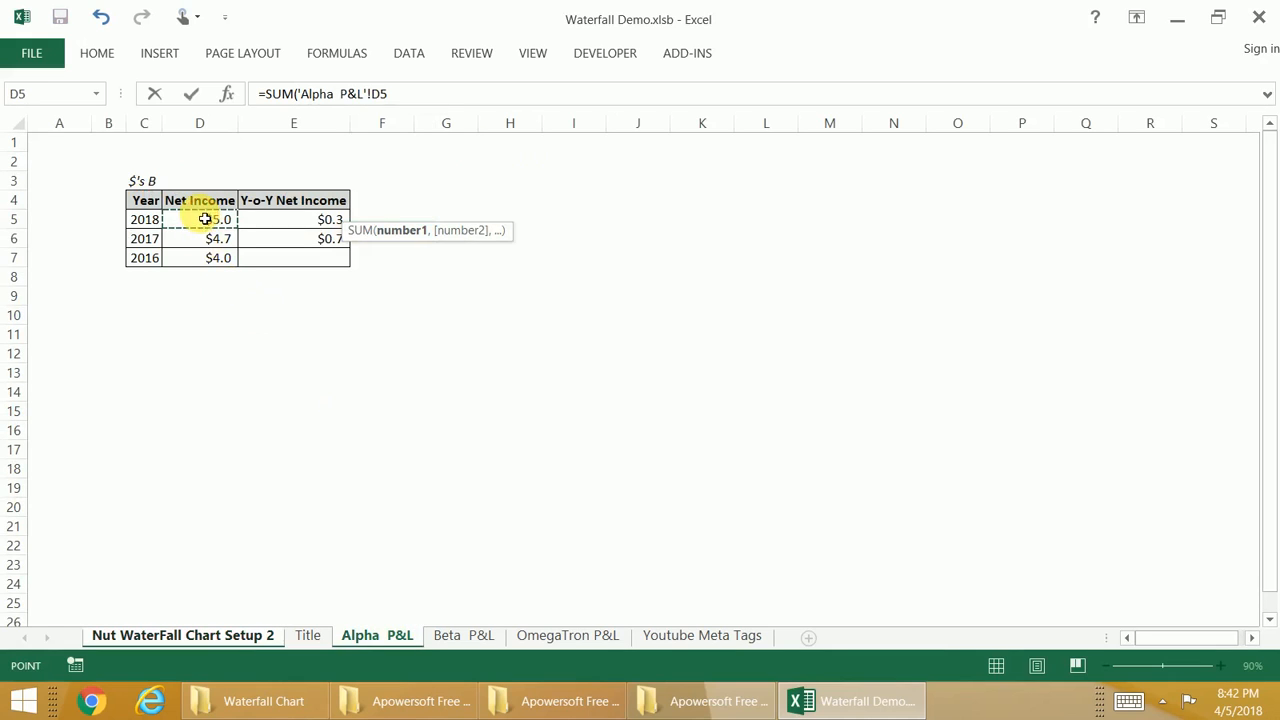
pyautogui.click(197, 256)
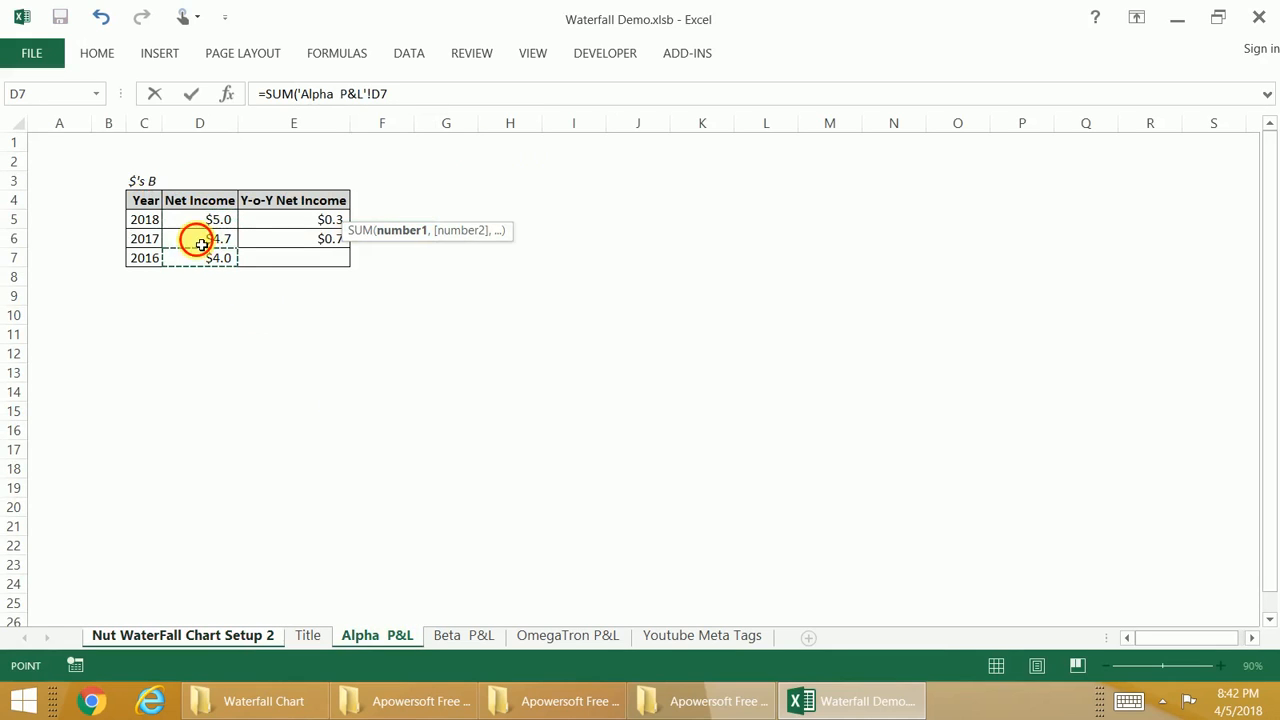
pyautogui.click(191, 242)
pyautogui.write(',')
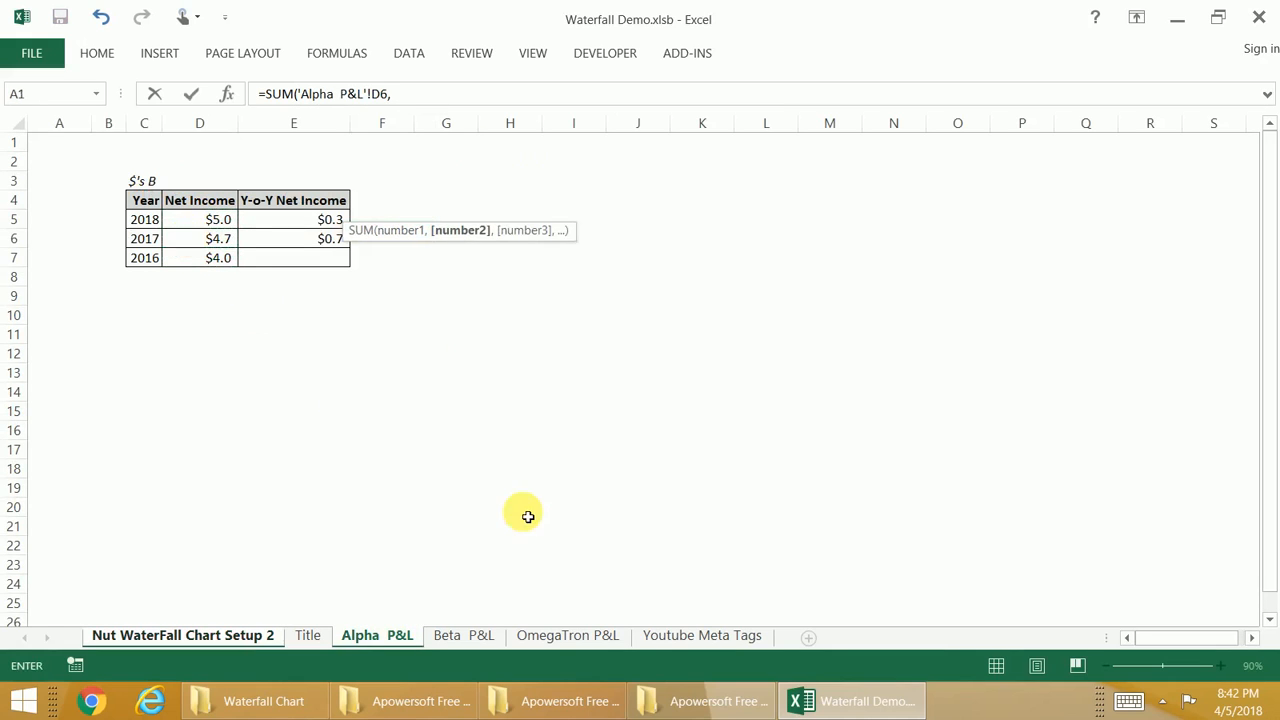
pyautogui.click(448, 636)
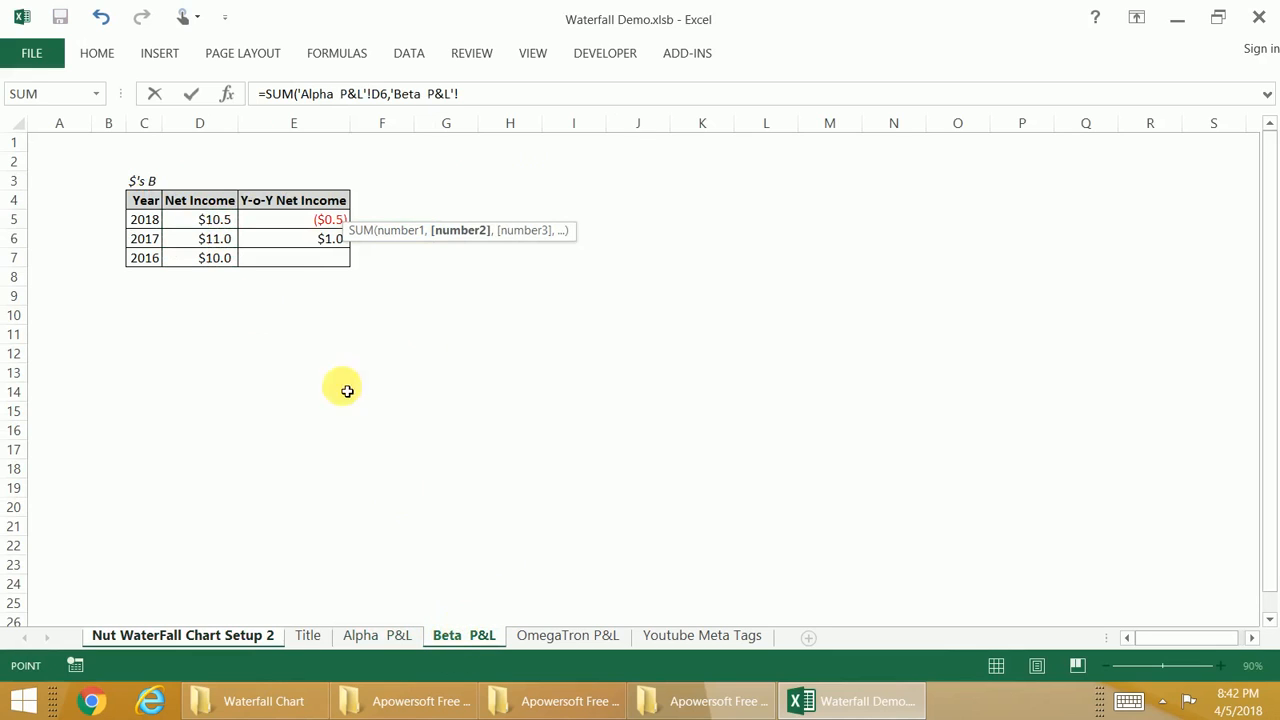
pyautogui.click(216, 246)
pyautogui.write(',')
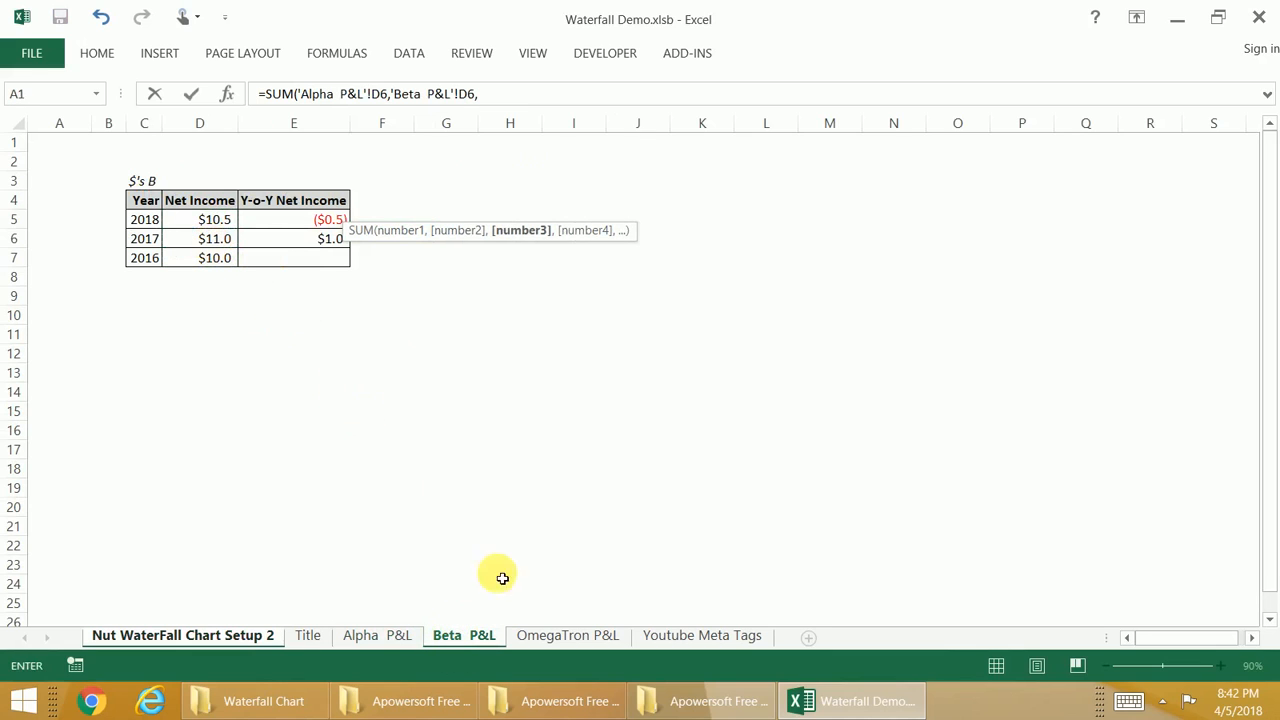
pyautogui.click(530, 636)
pyautogui.click(201, 246)
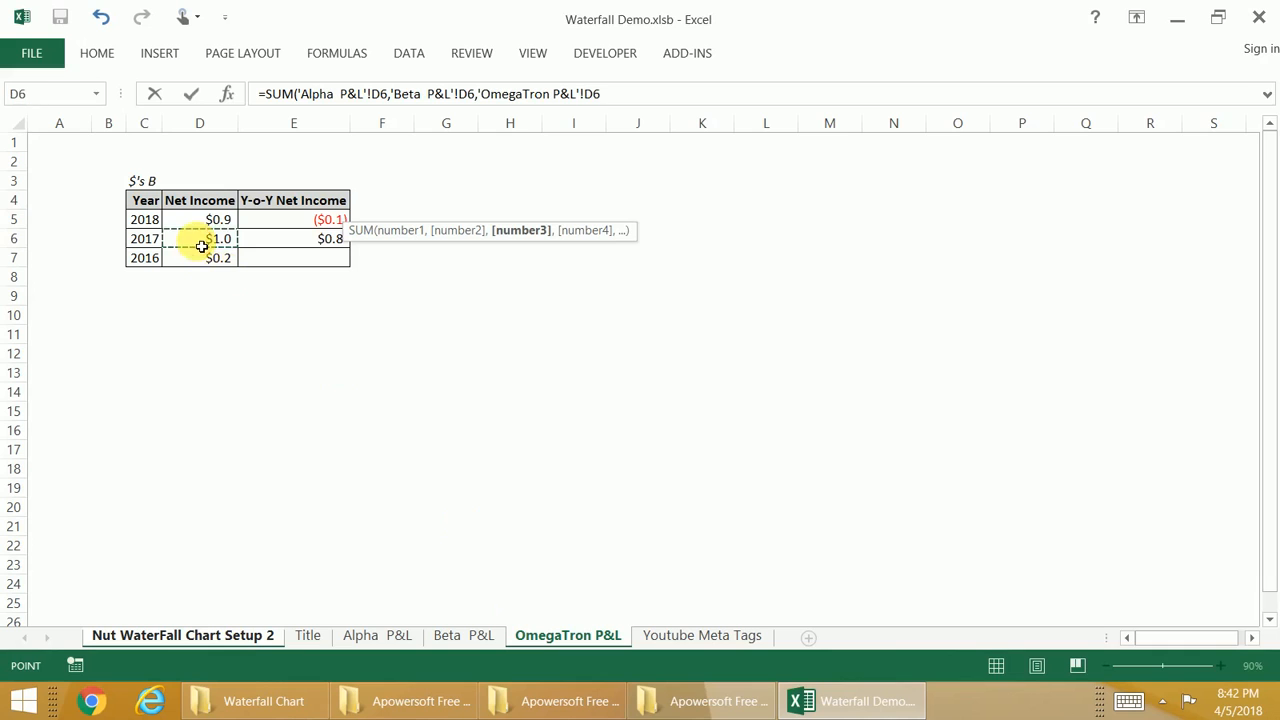
pyautogui.press('Return')
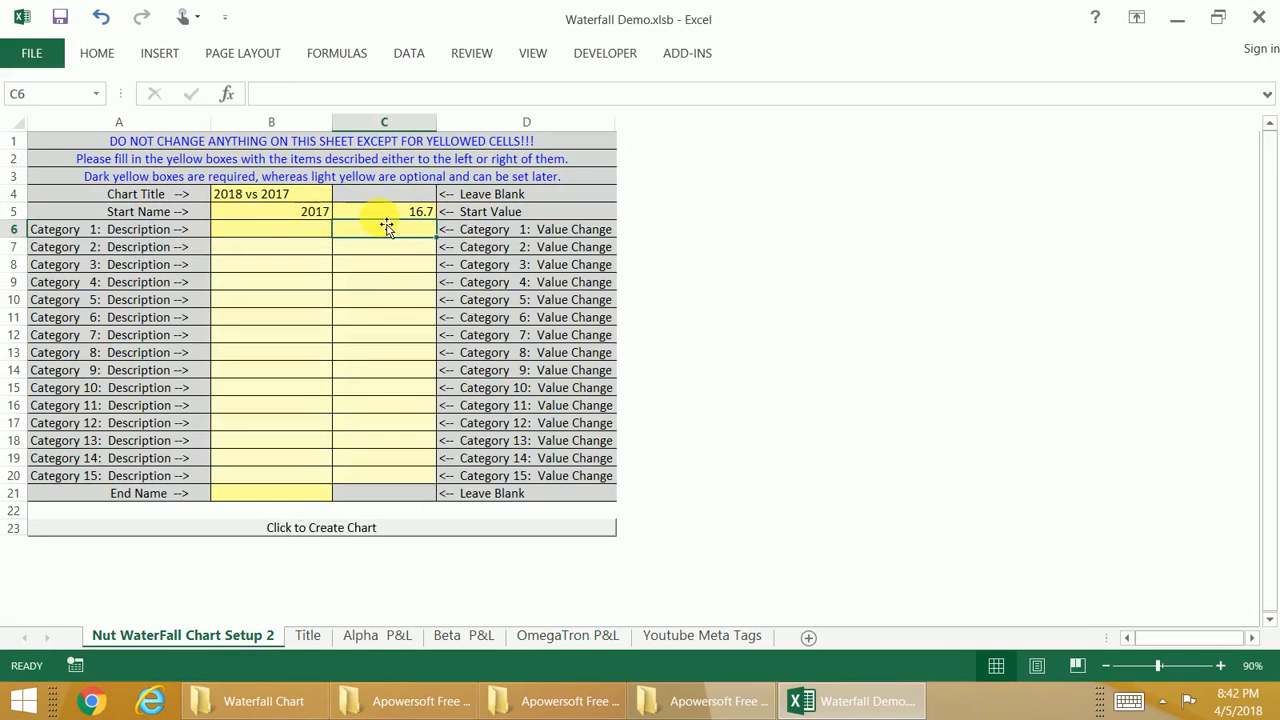
pyautogui.click(384, 210)
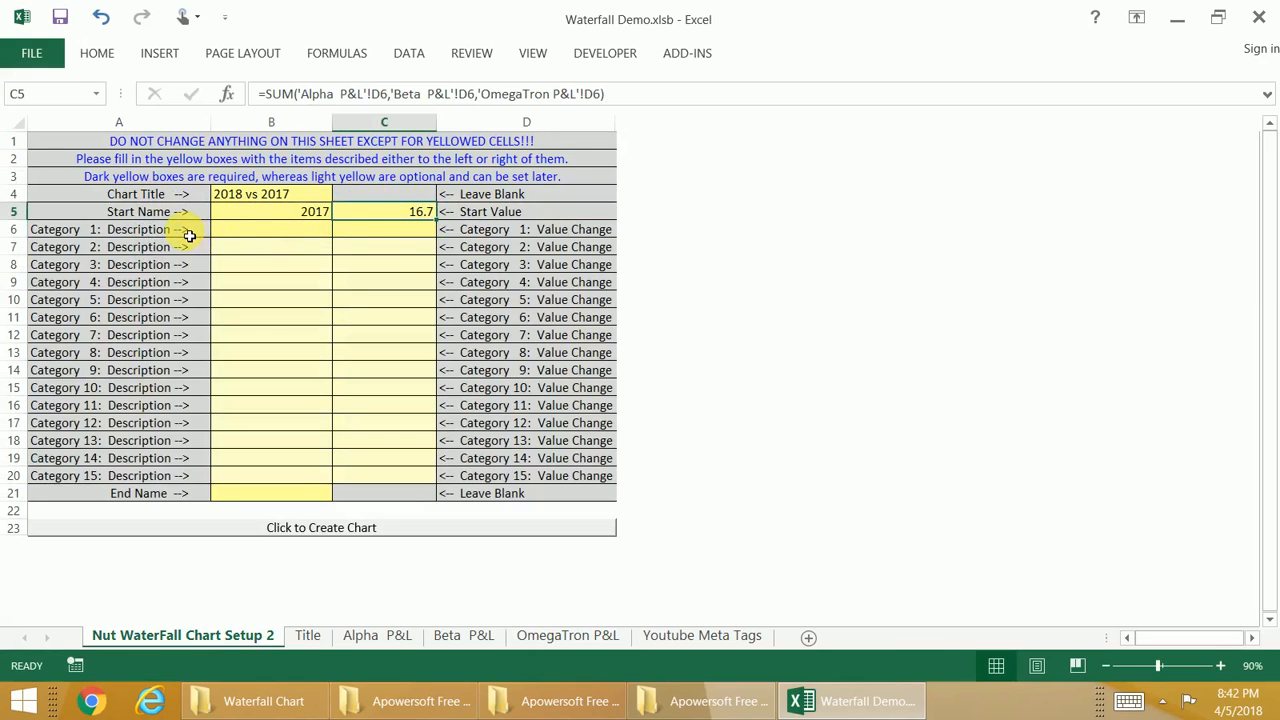
# Step: Fill in the descriptions of Categories 1 to 3 as Alpha, Beta and Omegatron
pyautogui.click(262, 233)
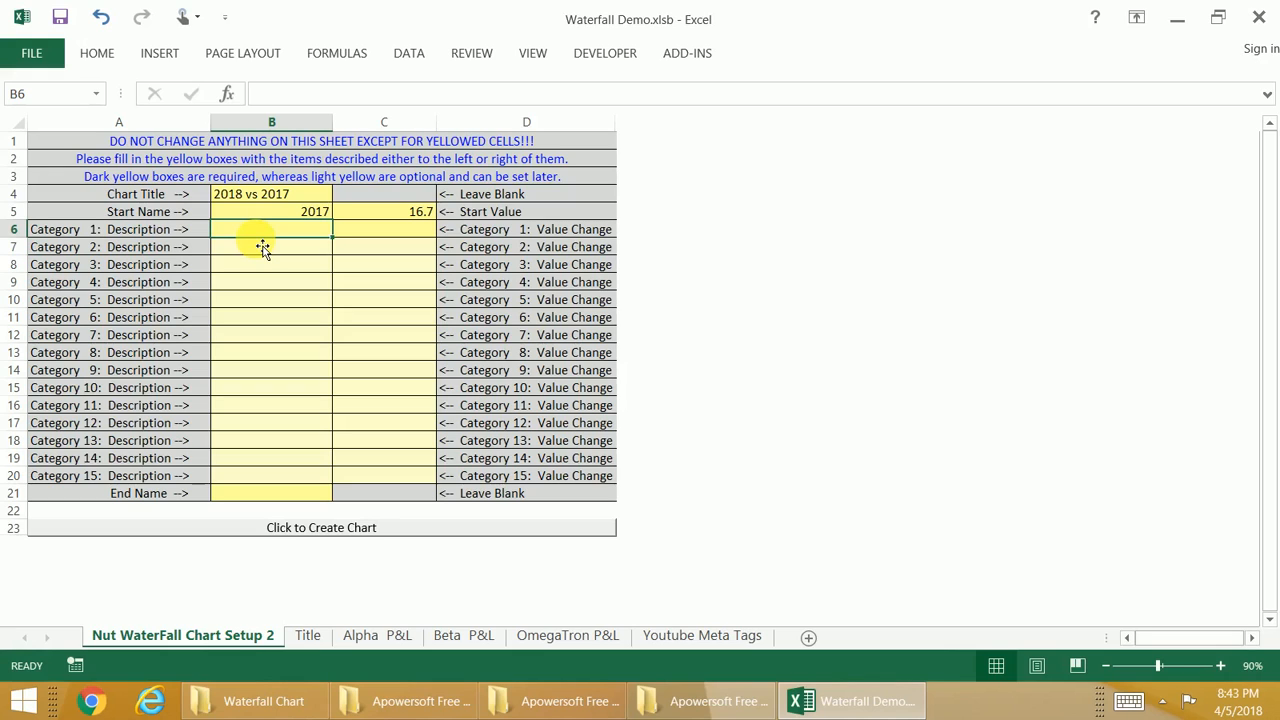
pyautogui.write('Alpha')
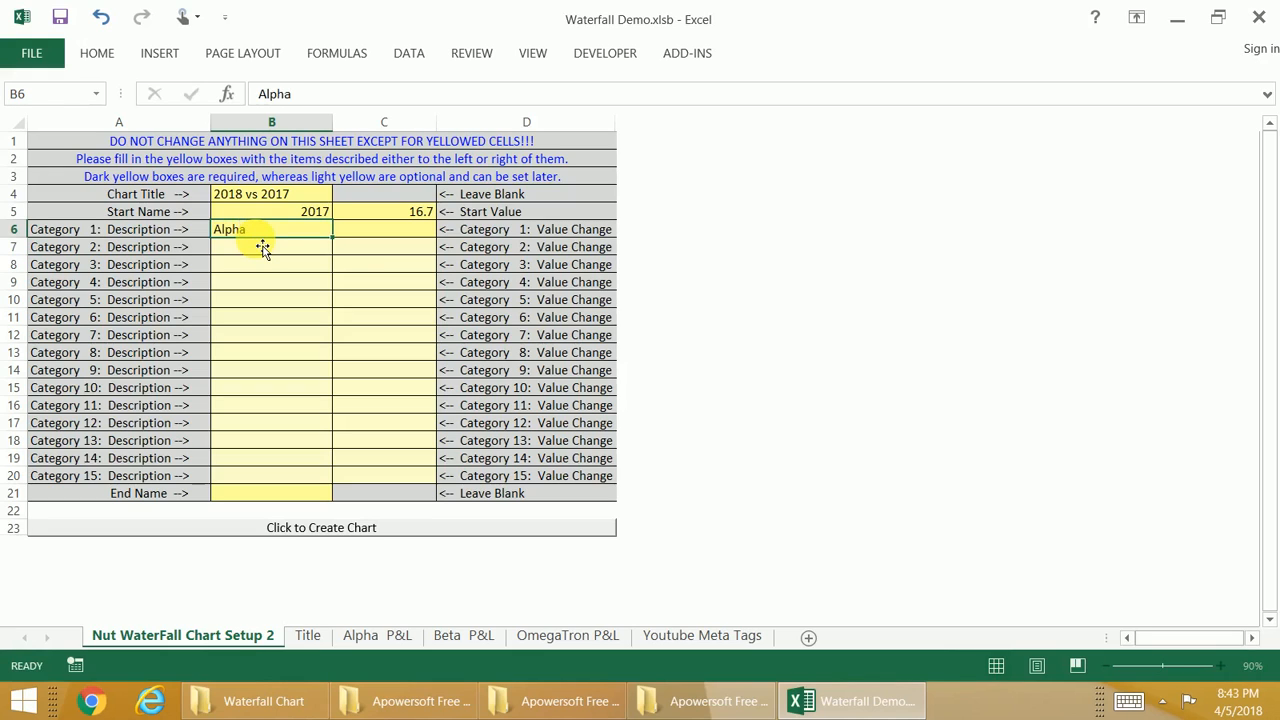
pyautogui.press('Return')
pyautogui.write('Beta')
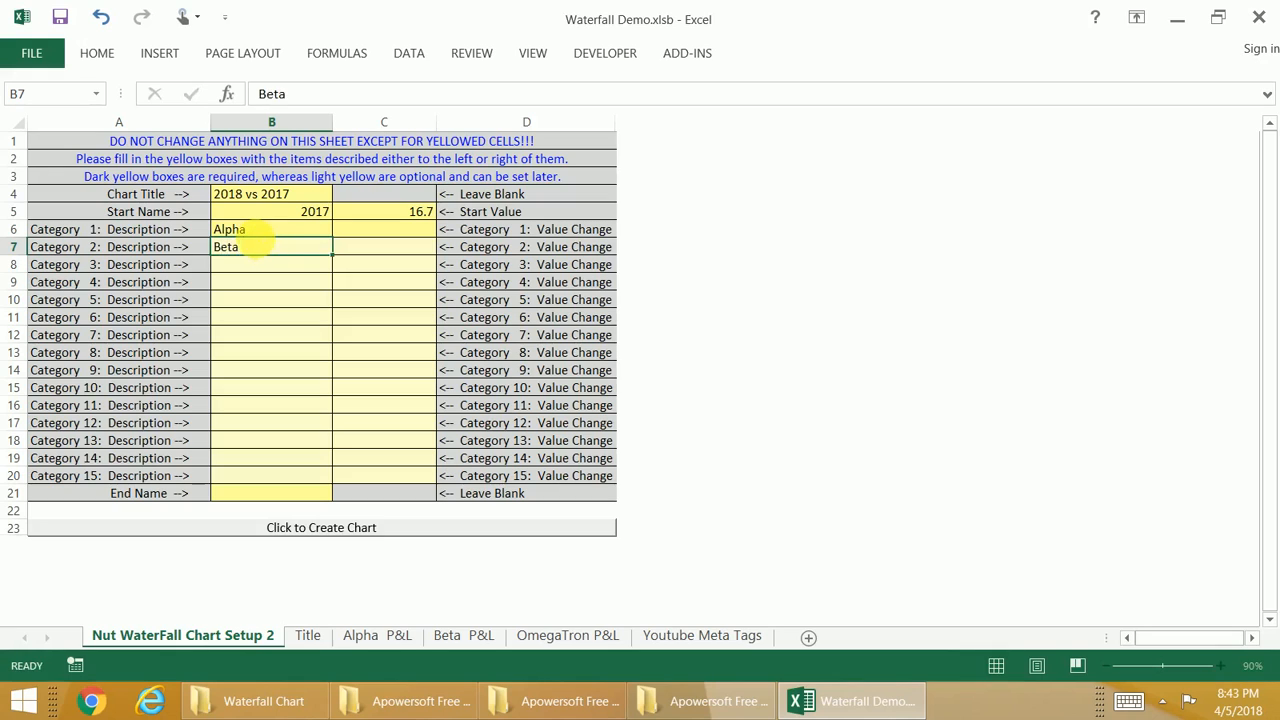
pyautogui.press('Return')
pyautogui.write('O')
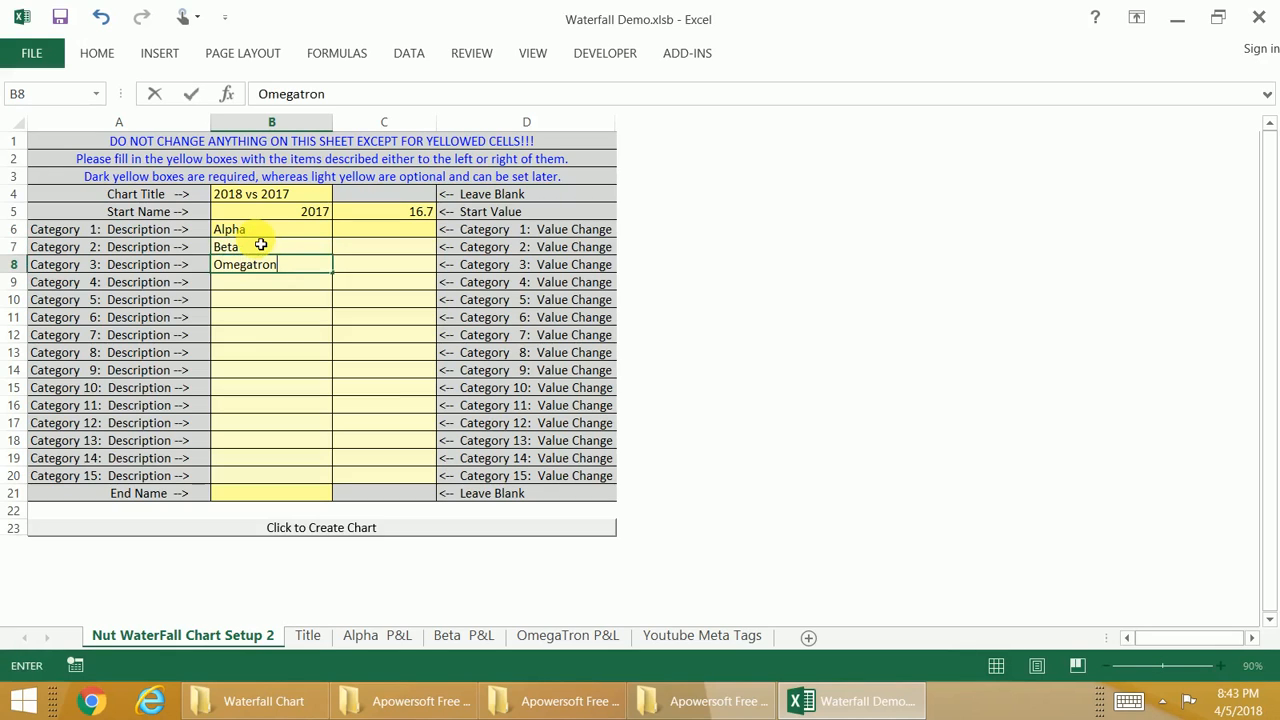
pyautogui.write('megatron')
pyautogui.press('Tab')
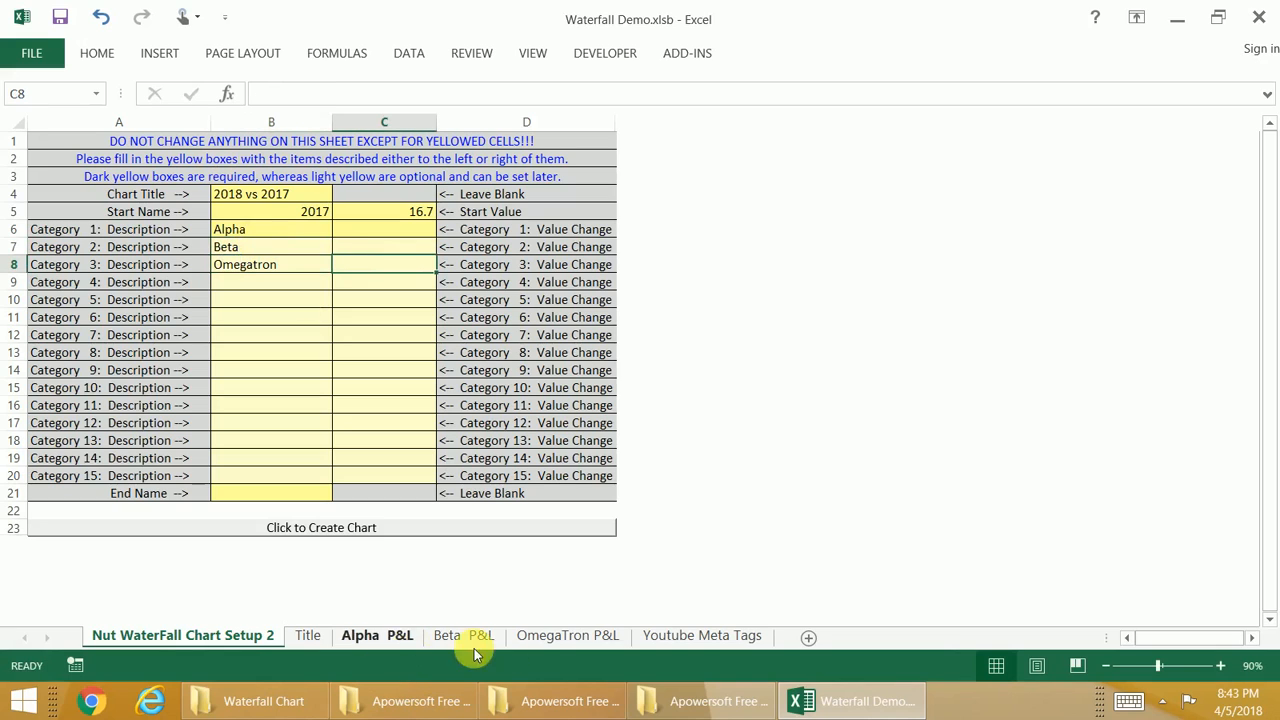
# Step: Link the Category 1 value change to the 2018 Y-o-Y net income on the Alpha P&L sheet
pyautogui.click(397, 237)
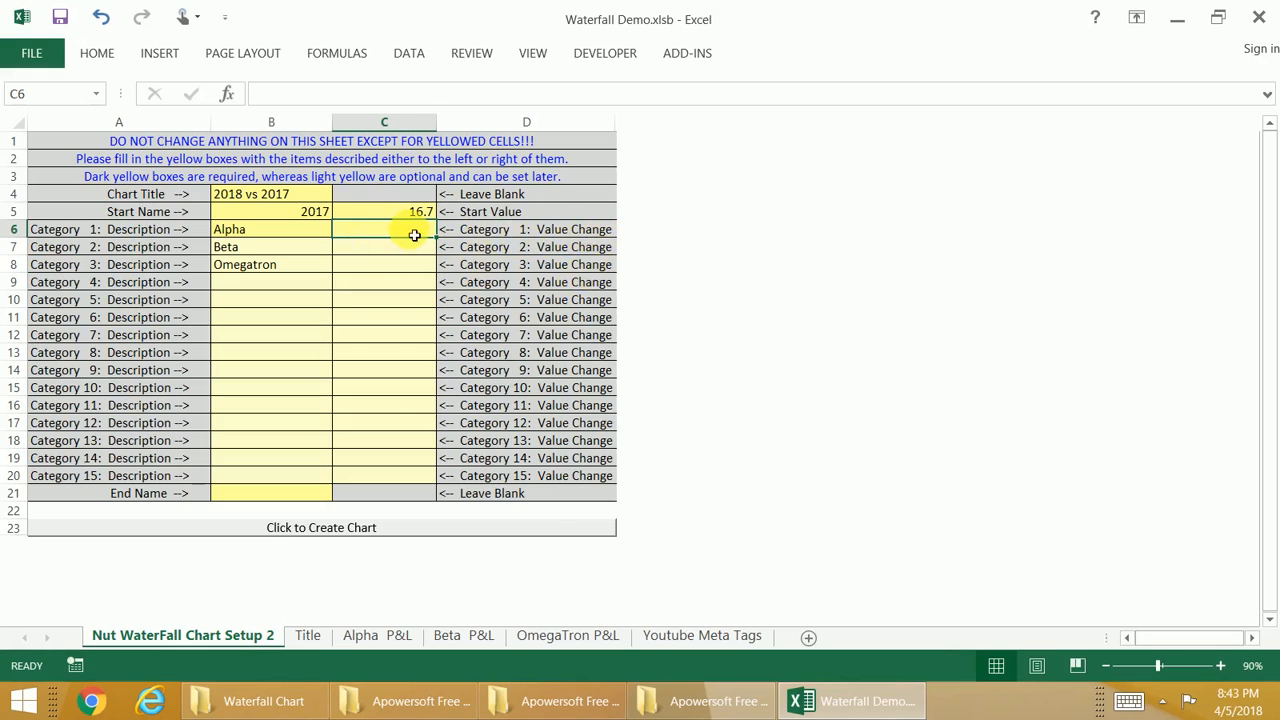
pyautogui.write('=')
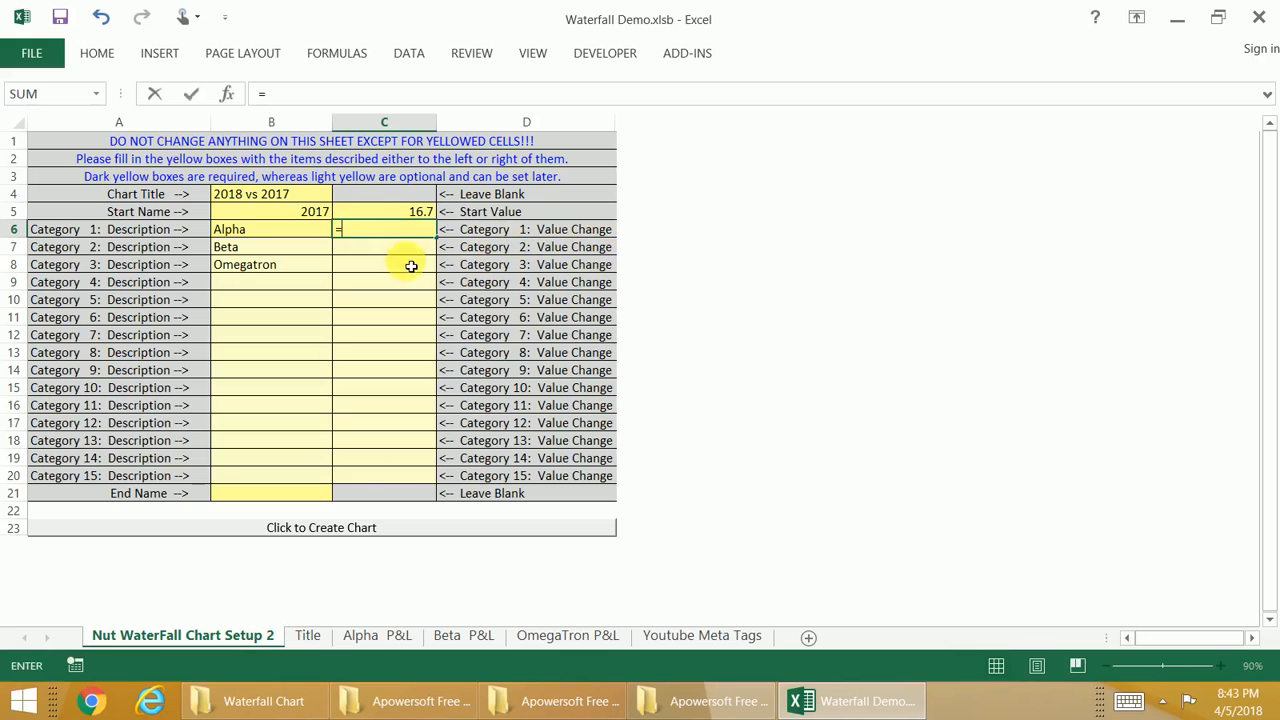
pyautogui.click(372, 636)
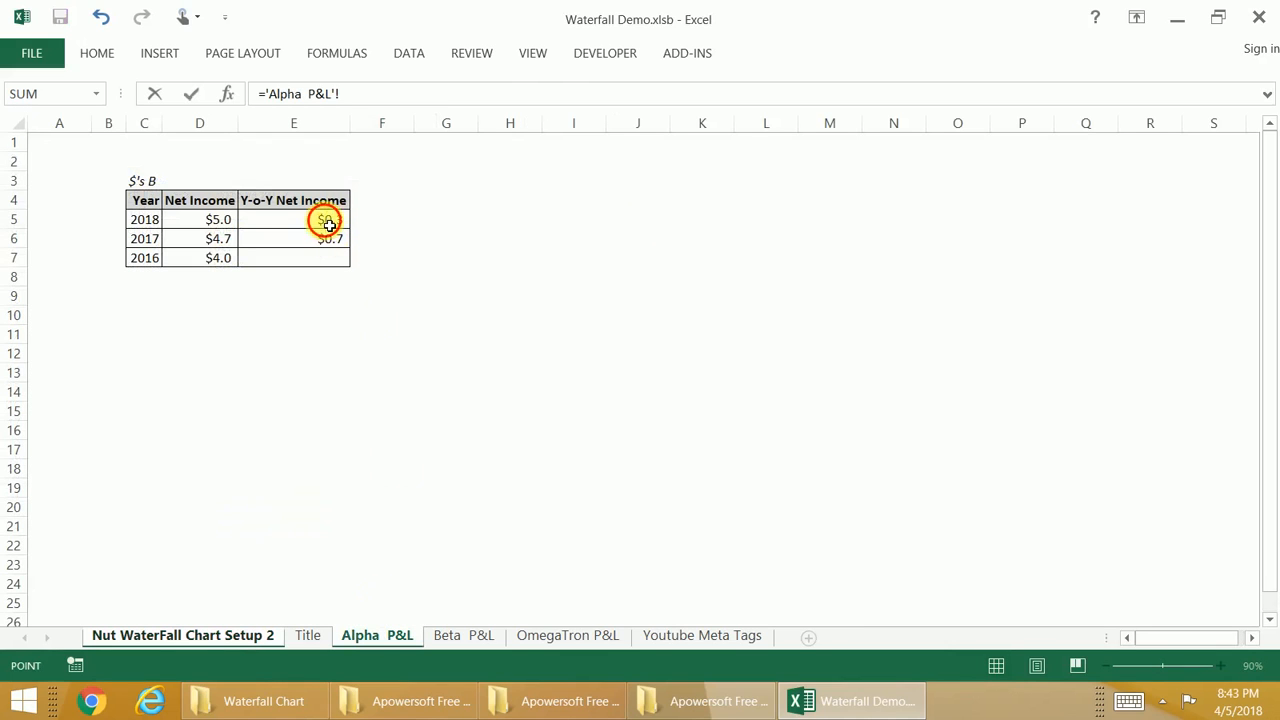
pyautogui.click(330, 221)
pyautogui.press('Return')
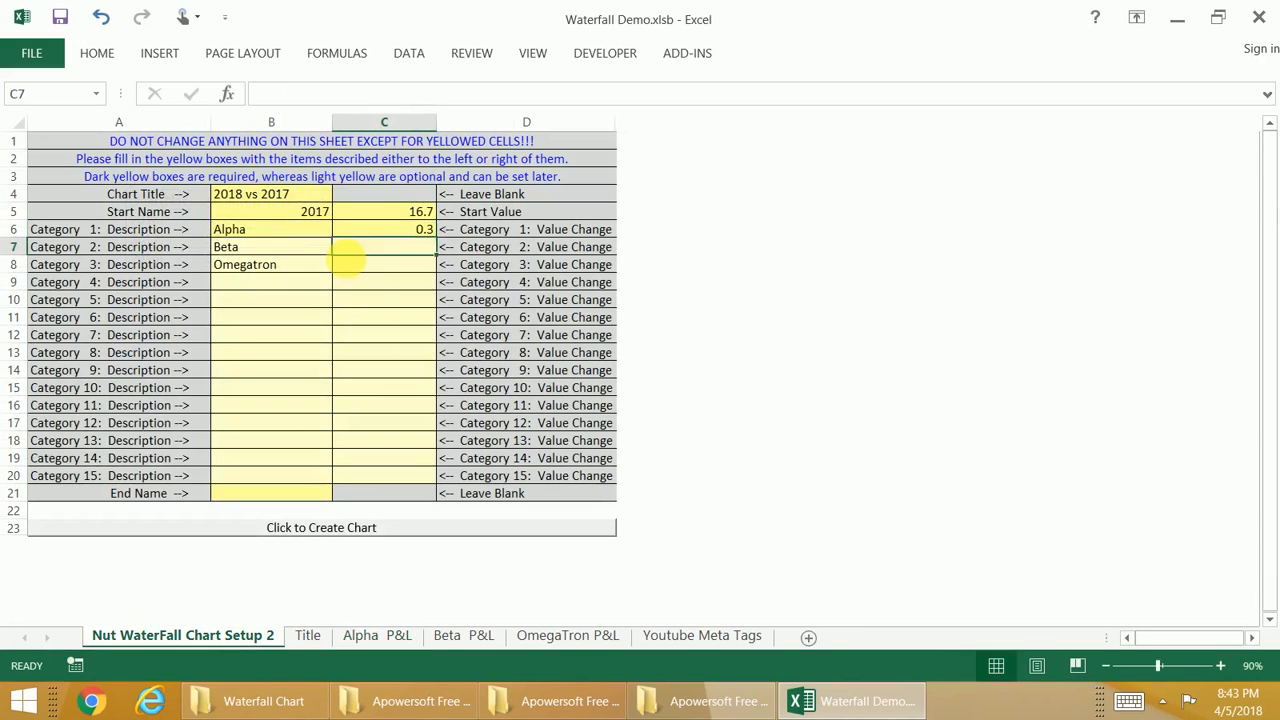
# Step: Link the Category 2 value change to the 2017 Y-o-Y net income (cell E6) on the Beta P&L sheet
pyautogui.write('=')
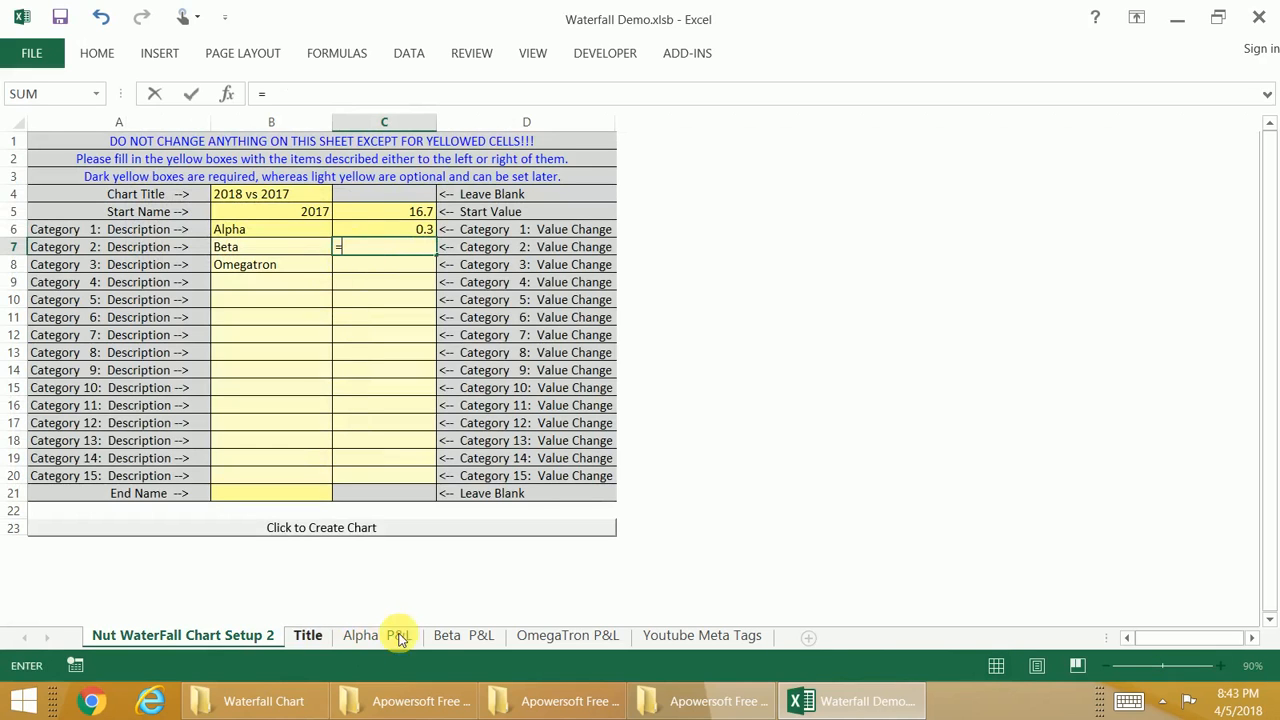
pyautogui.click(465, 632)
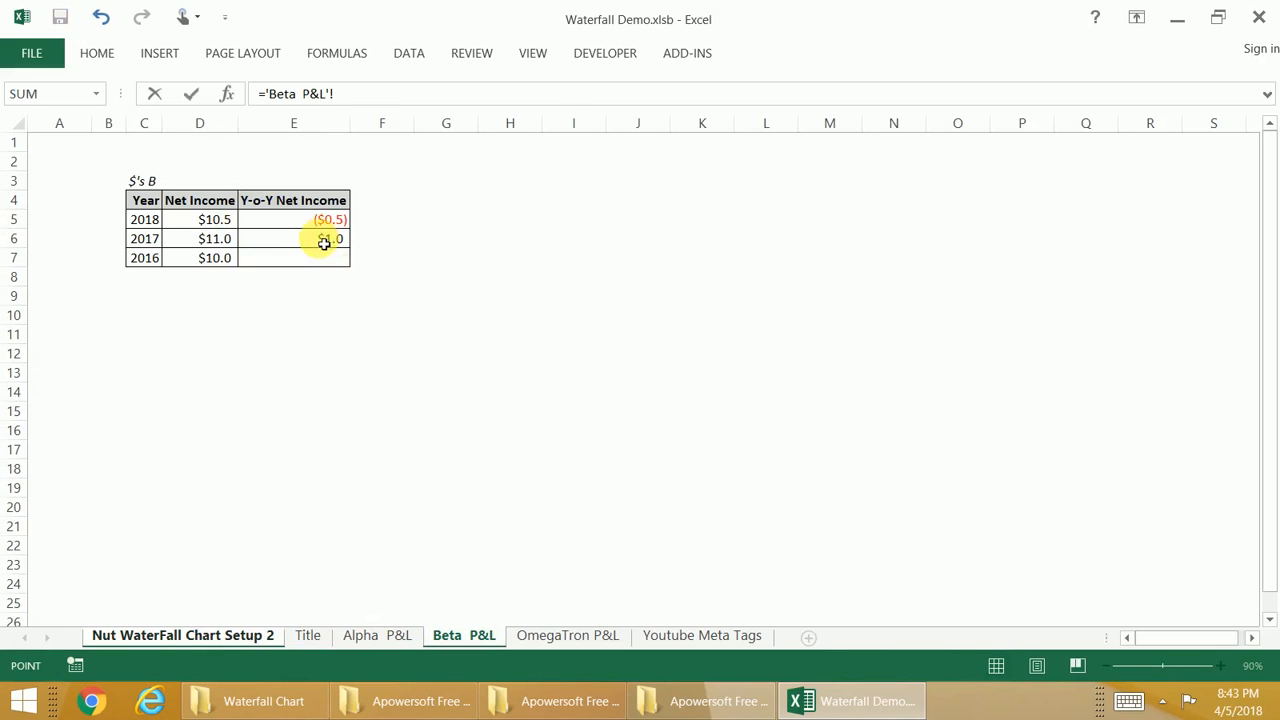
pyautogui.click(327, 238)
pyautogui.press('Return')
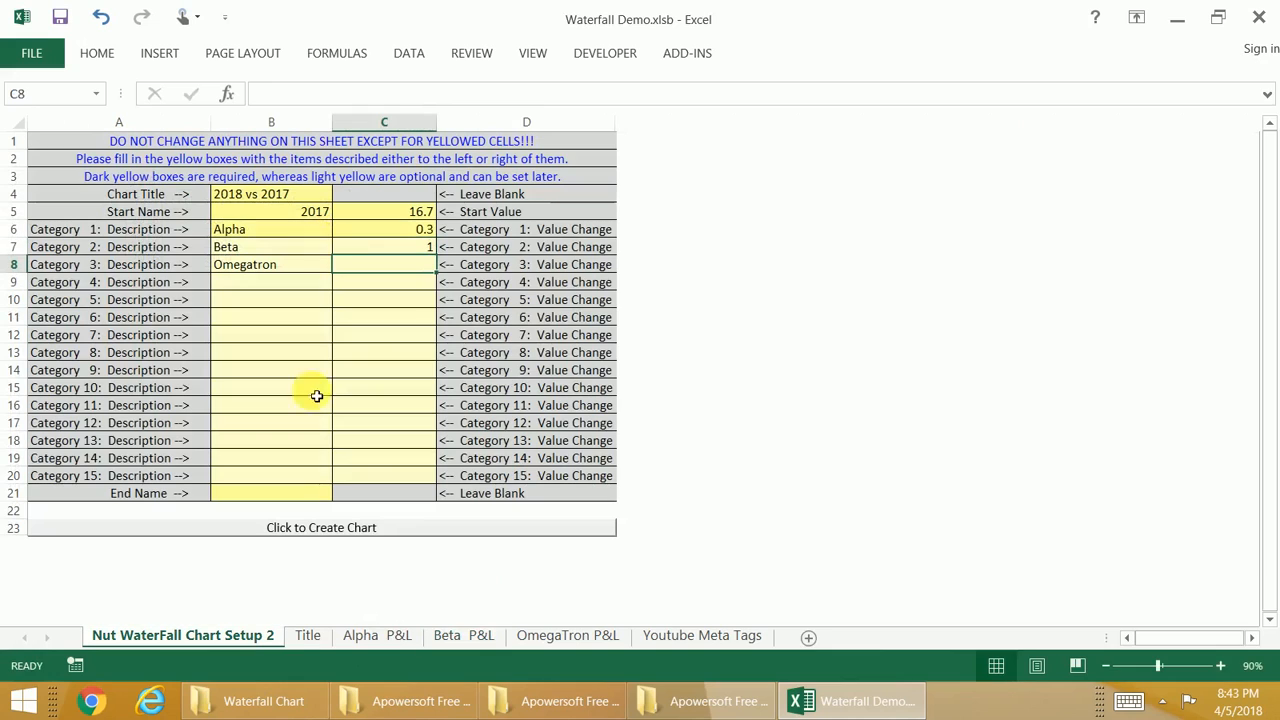
# Step: Check the Beta and Alpha P&L sheets and relink the Category 2 value change to the 2018 Y-o-Y net income (E5) on Beta P&L
pyautogui.click(452, 636)
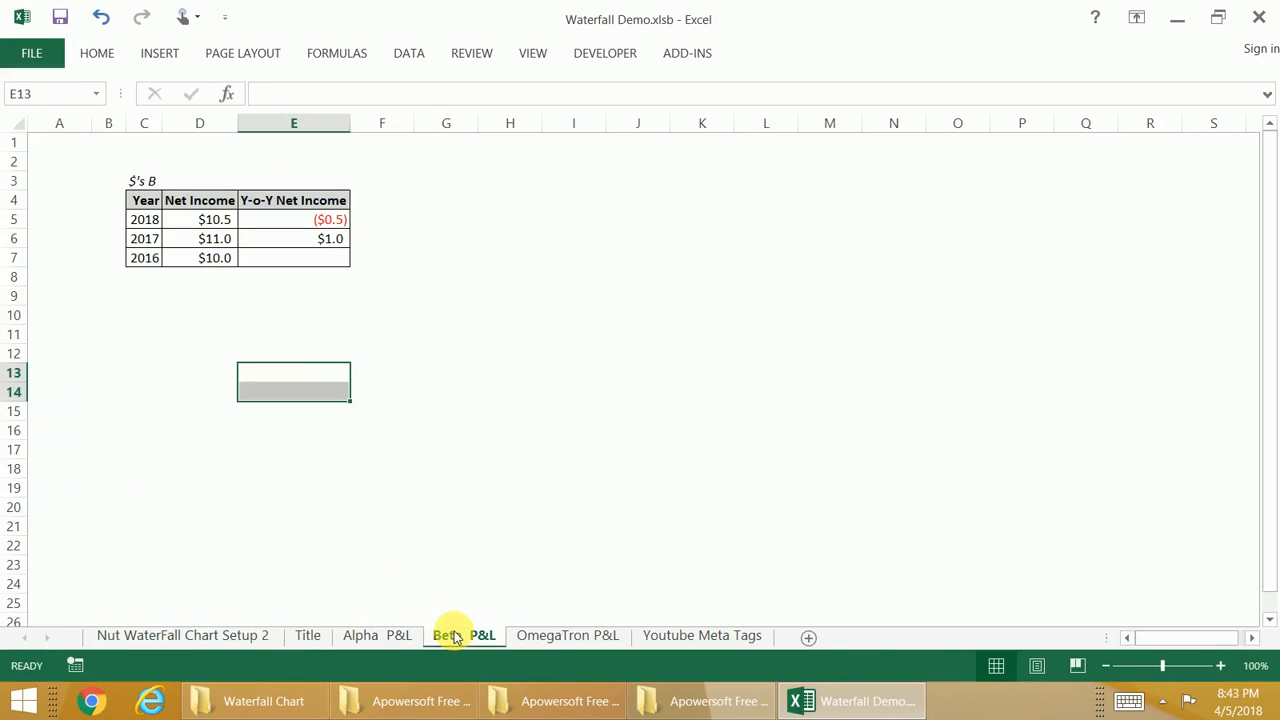
pyautogui.click(395, 636)
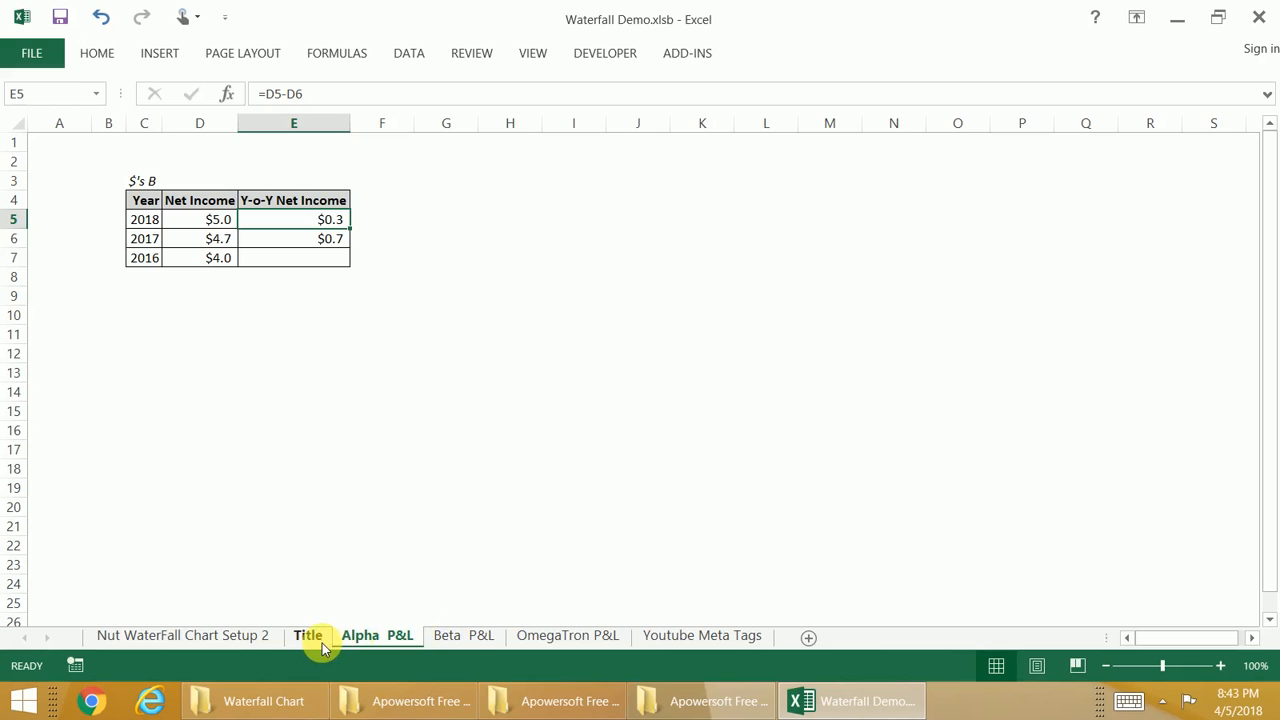
pyautogui.click(266, 637)
pyautogui.click(402, 247)
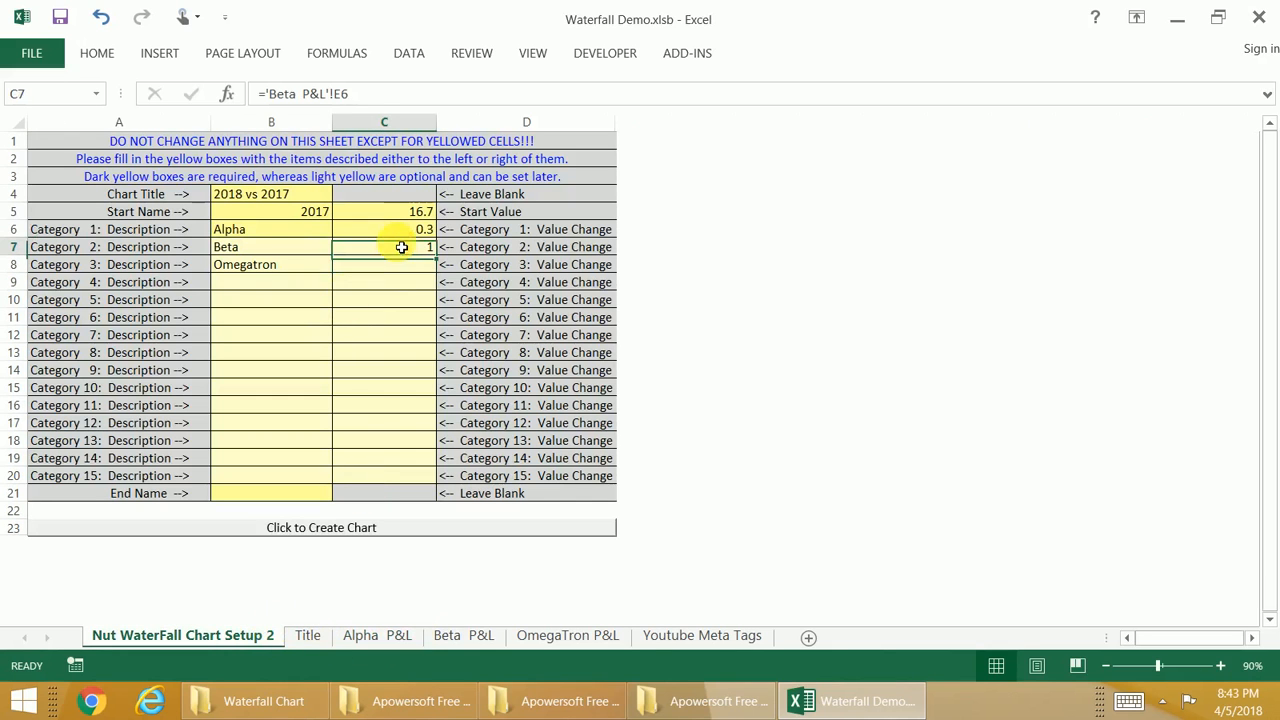
pyautogui.write('=')
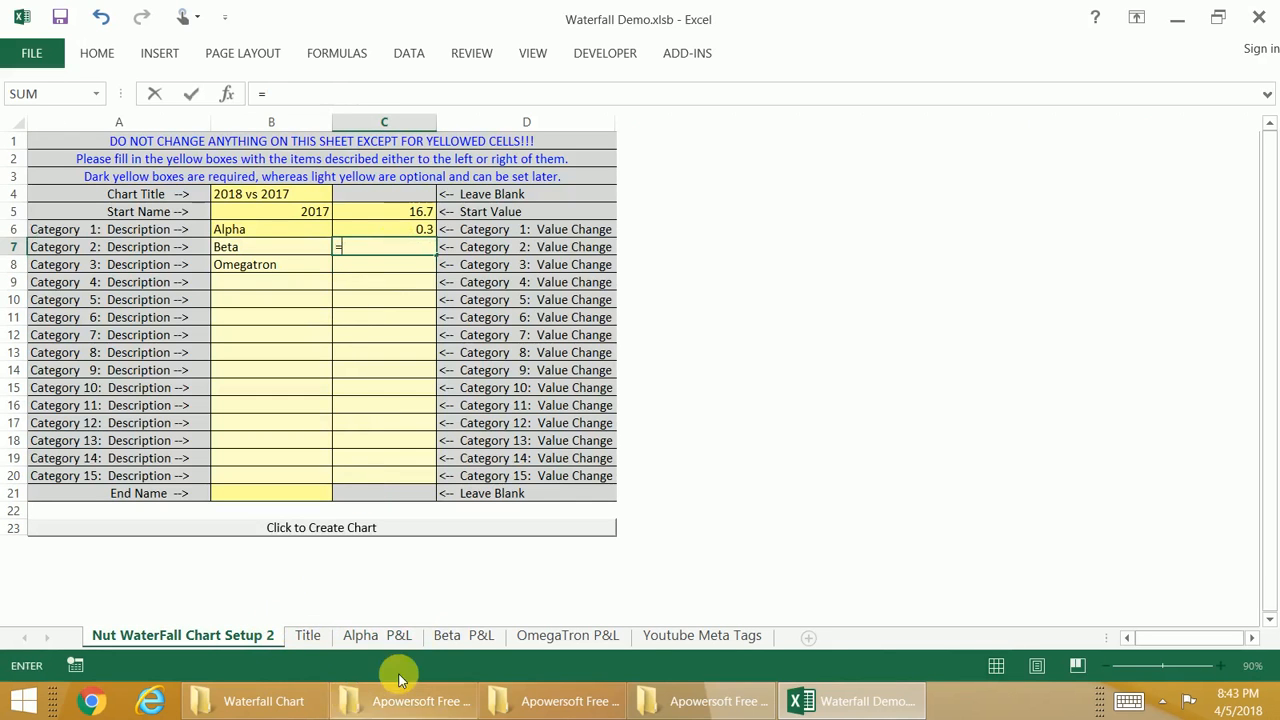
pyautogui.click(460, 635)
pyautogui.click(330, 220)
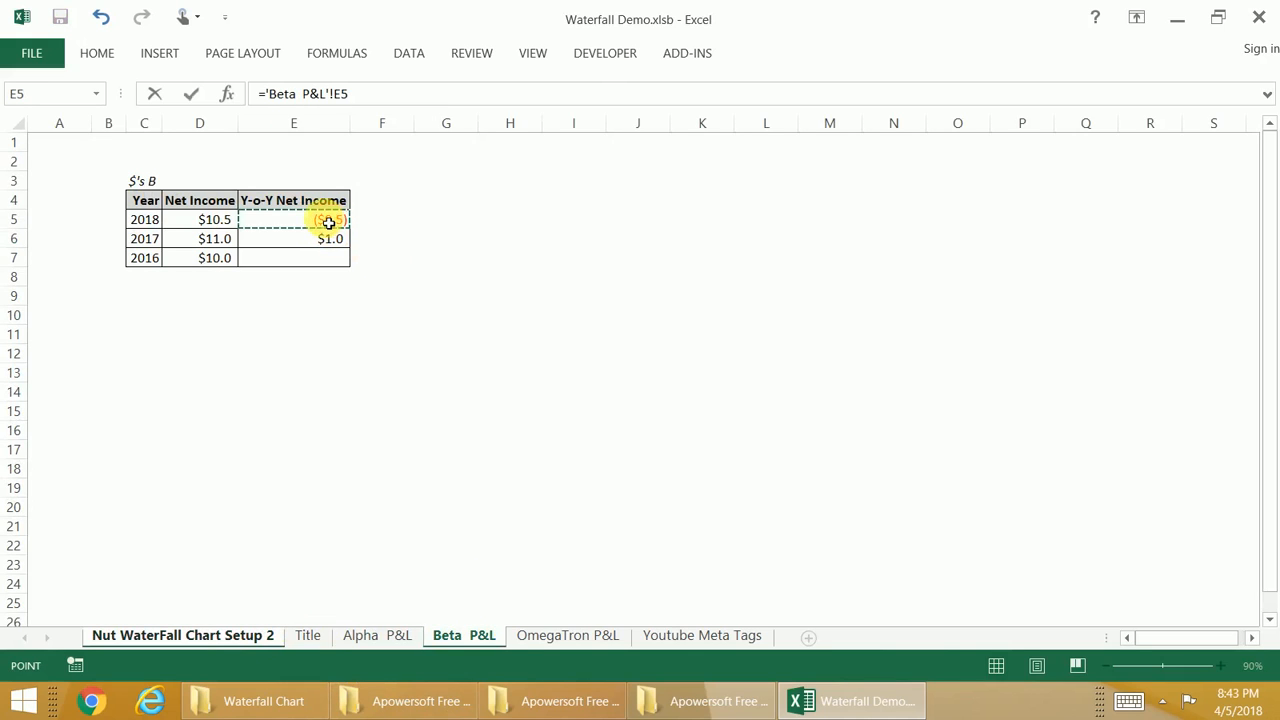
pyautogui.press('Return')
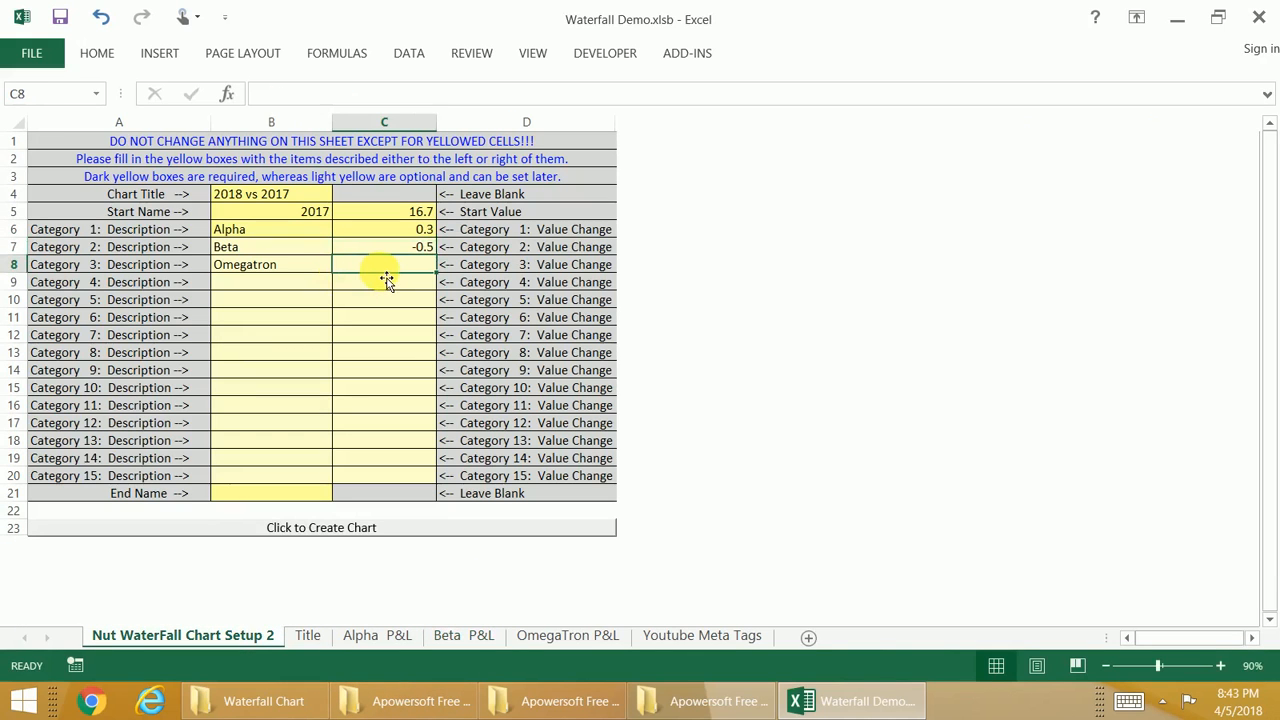
# Step: Link the Category 3 value change to the 2018 Y-o-Y net income (cell E5) on the OmegaTron P&L sheet
pyautogui.write('=')
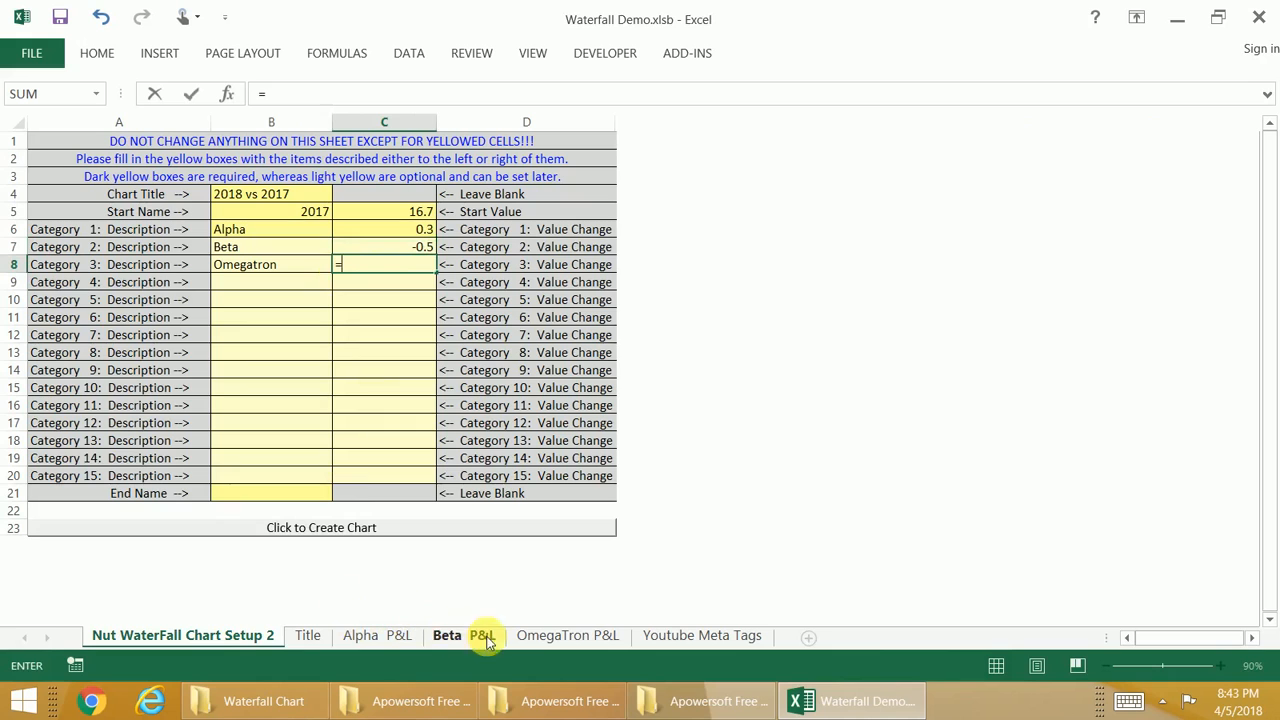
pyautogui.click(545, 635)
pyautogui.click(333, 226)
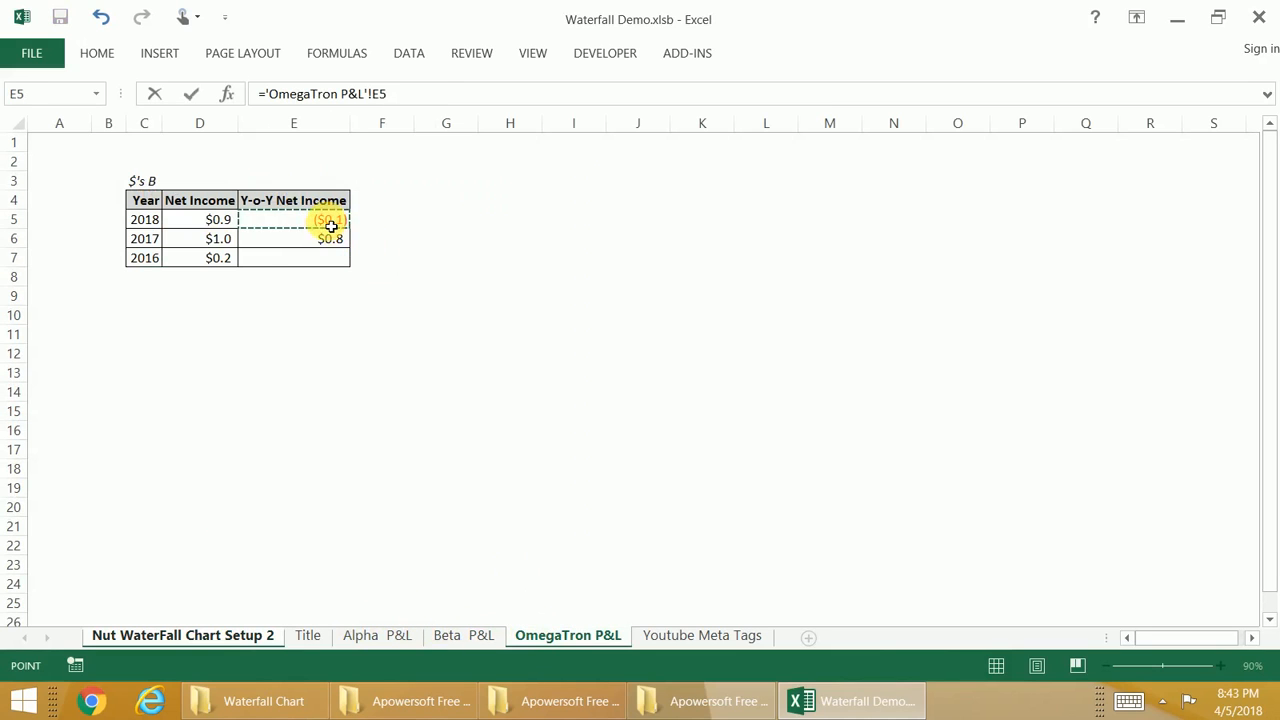
pyautogui.press('Return')
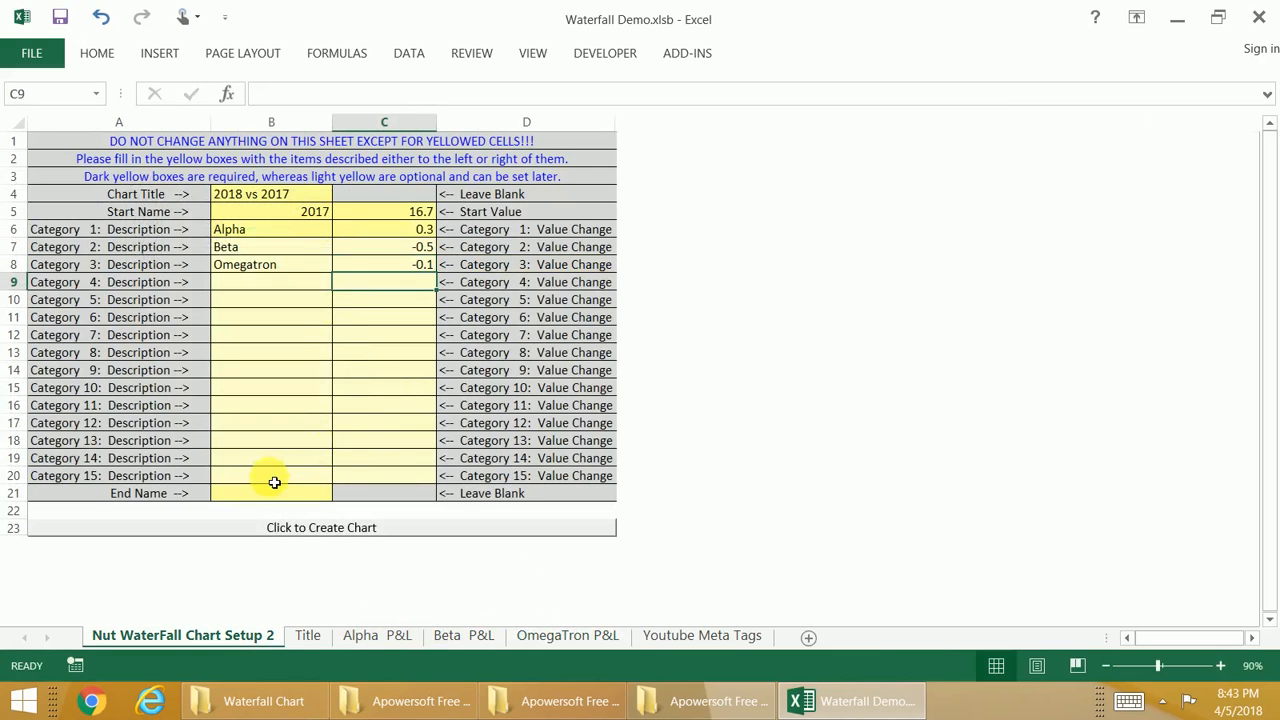
# Step: Leave Categories 4 to 15 blank, set the End Name to 2018 and create the waterfall chart
pyautogui.click(274, 482)
pyautogui.moveTo(266, 282); pyautogui.dragTo(380, 481)
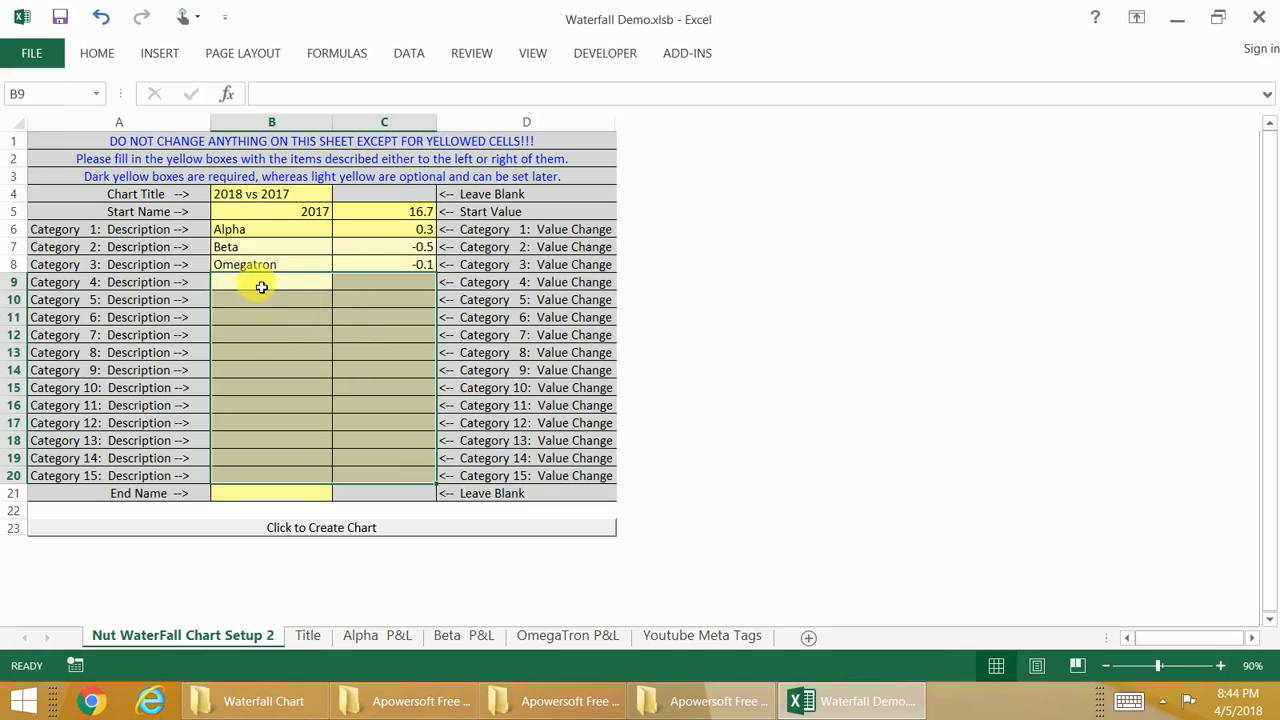
pyautogui.click(251, 498)
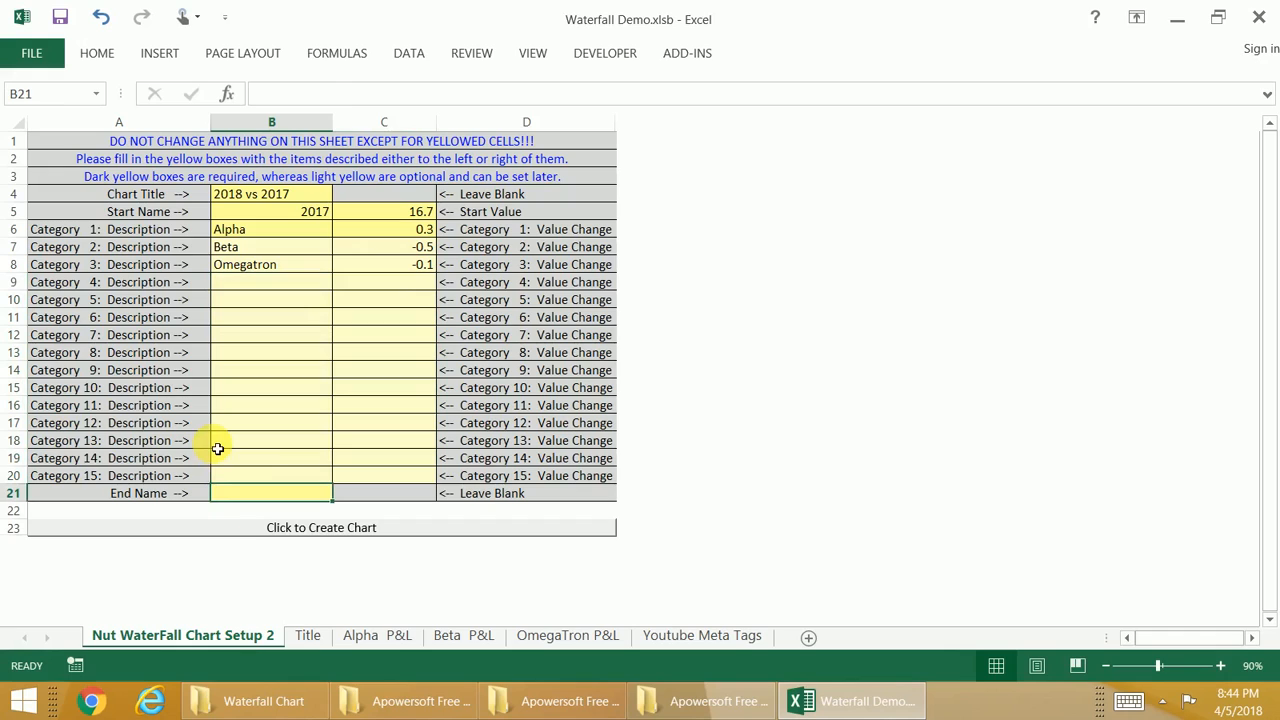
pyautogui.write('2018')
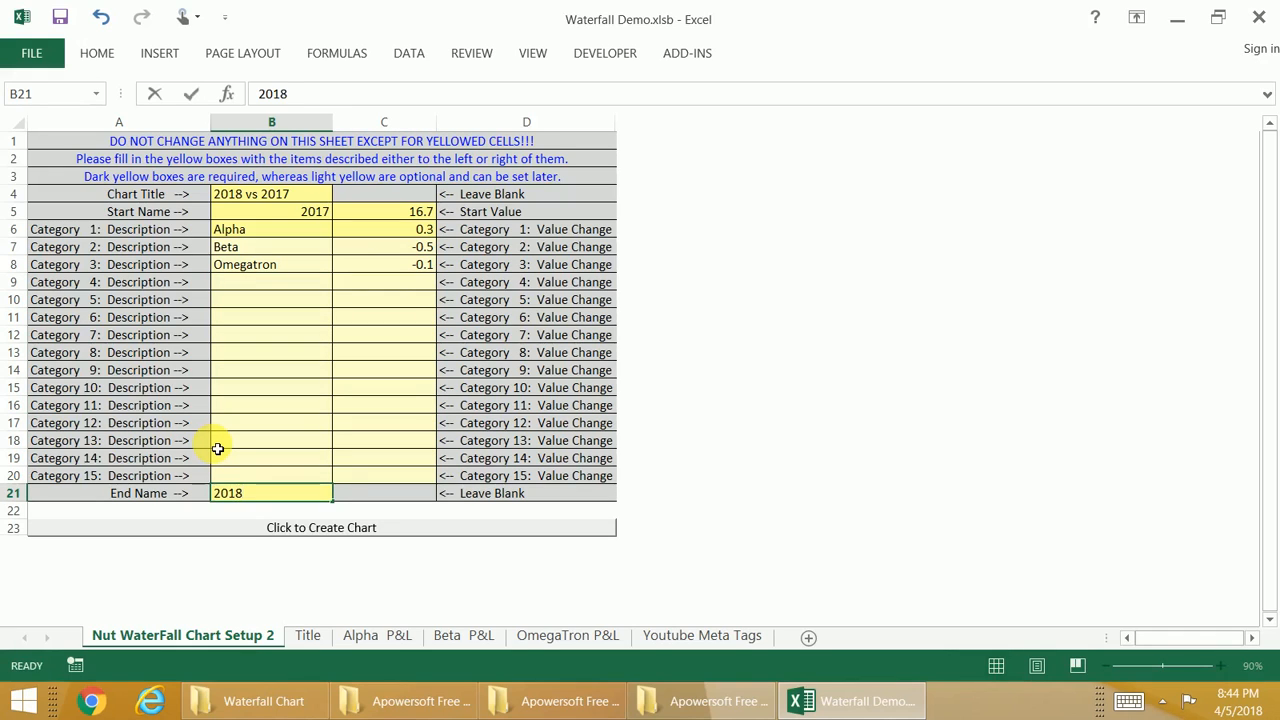
pyautogui.press('Return')
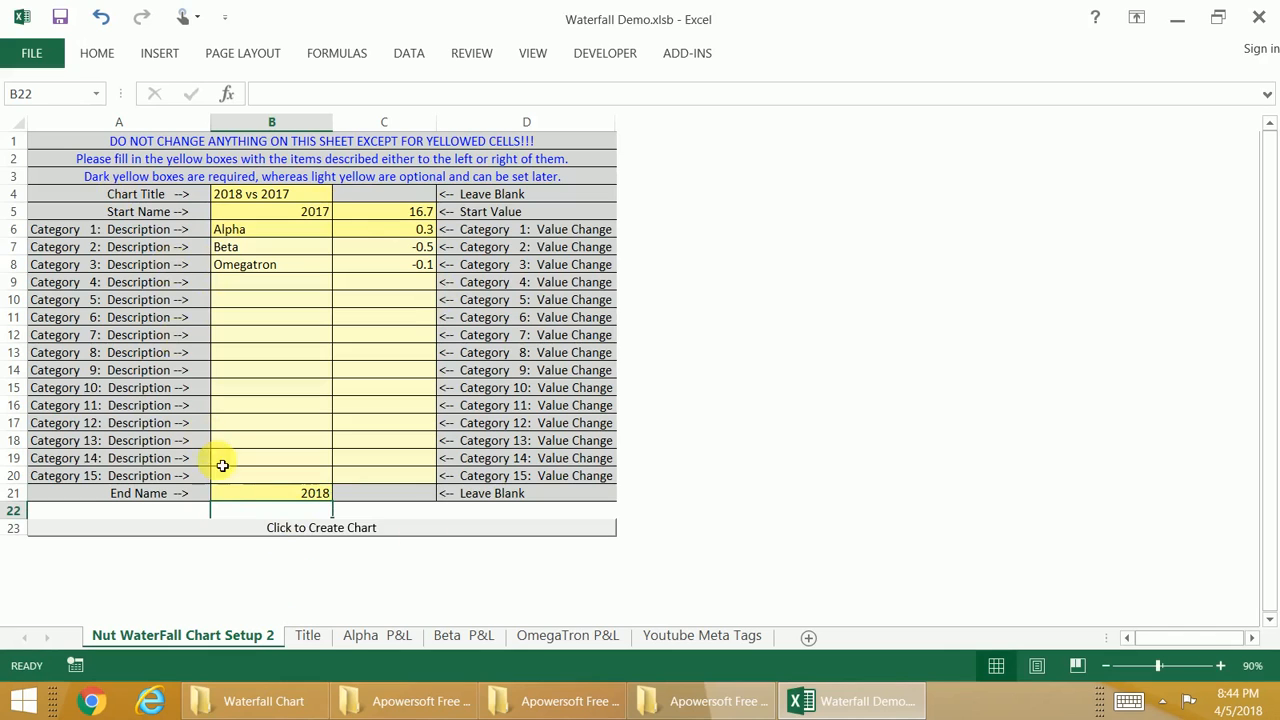
pyautogui.click(305, 530)
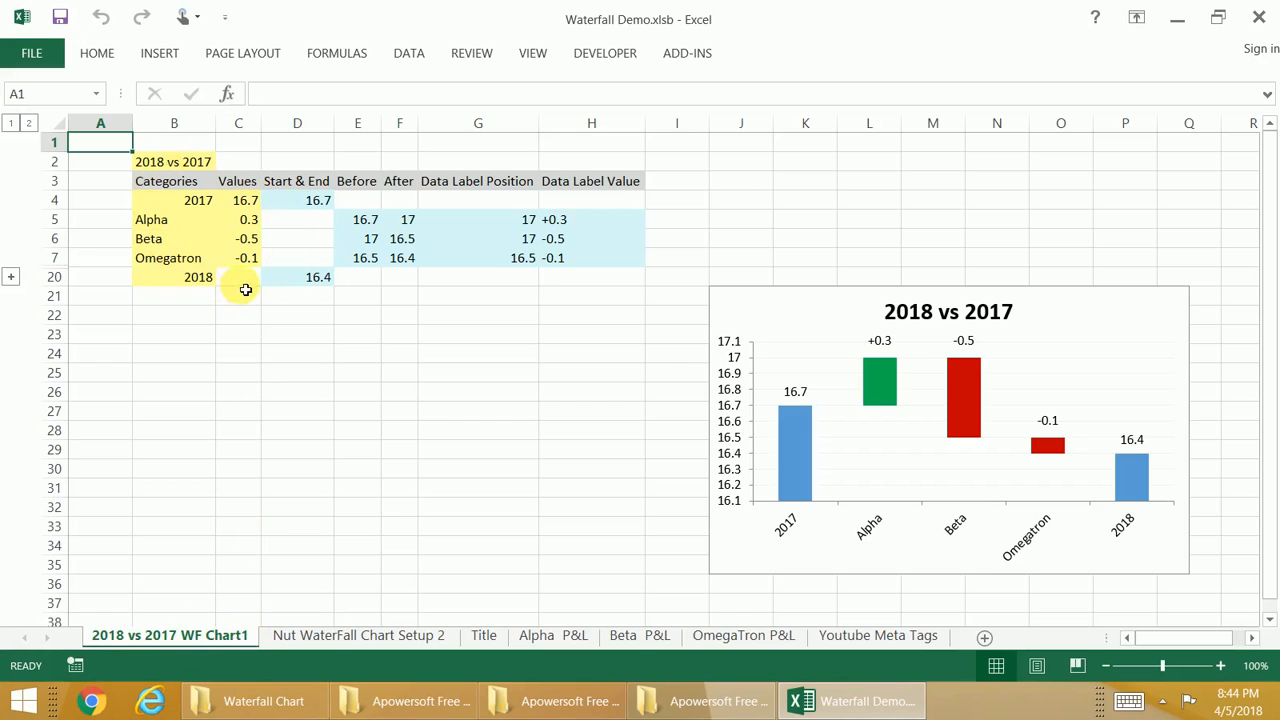
# Step: Compare the Setup Sheet with the new chart sheet and inspect the formulas in the chart sheet's blue calculation cells
pyautogui.click(314, 634)
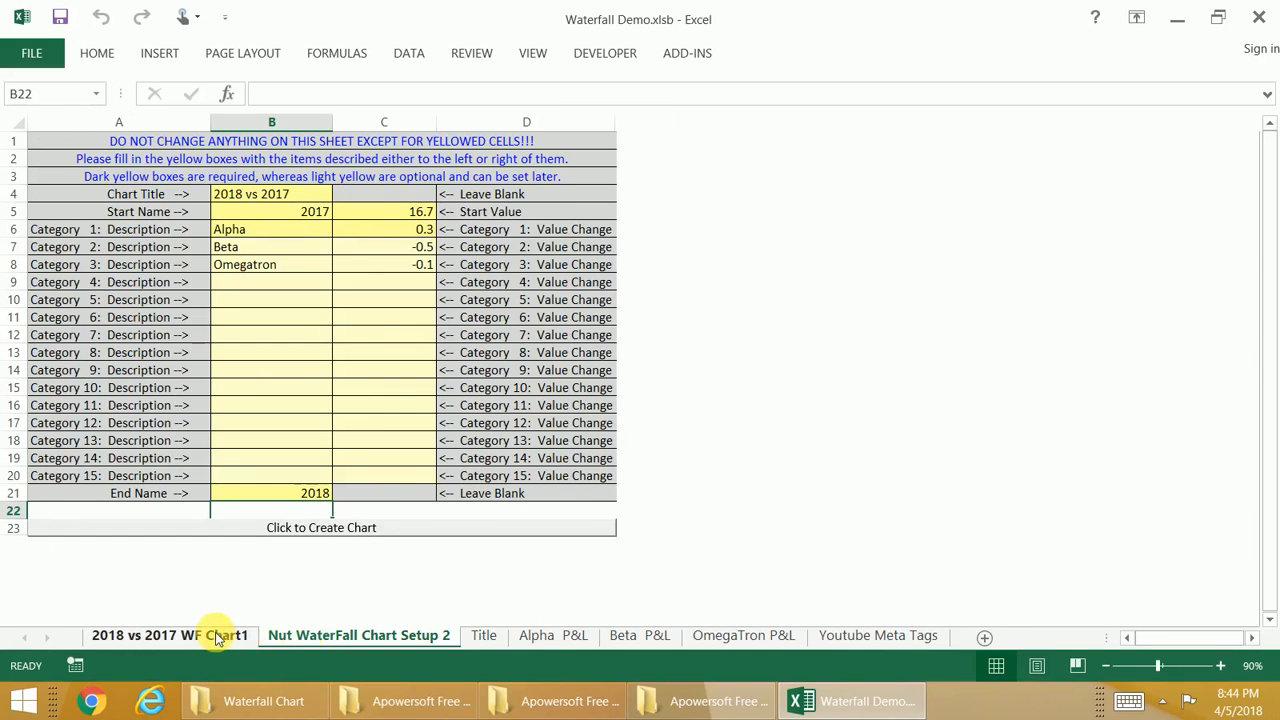
pyautogui.click(216, 636)
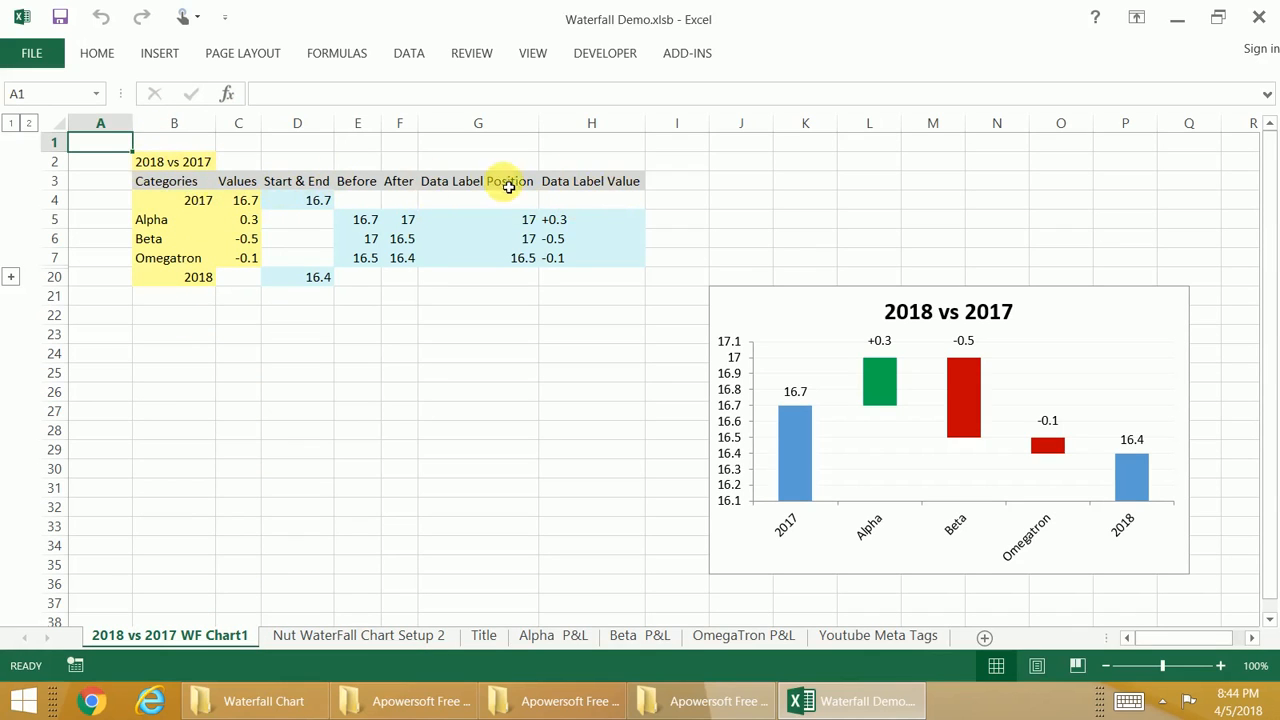
pyautogui.click(320, 207)
pyautogui.click(375, 236)
pyautogui.click(505, 221)
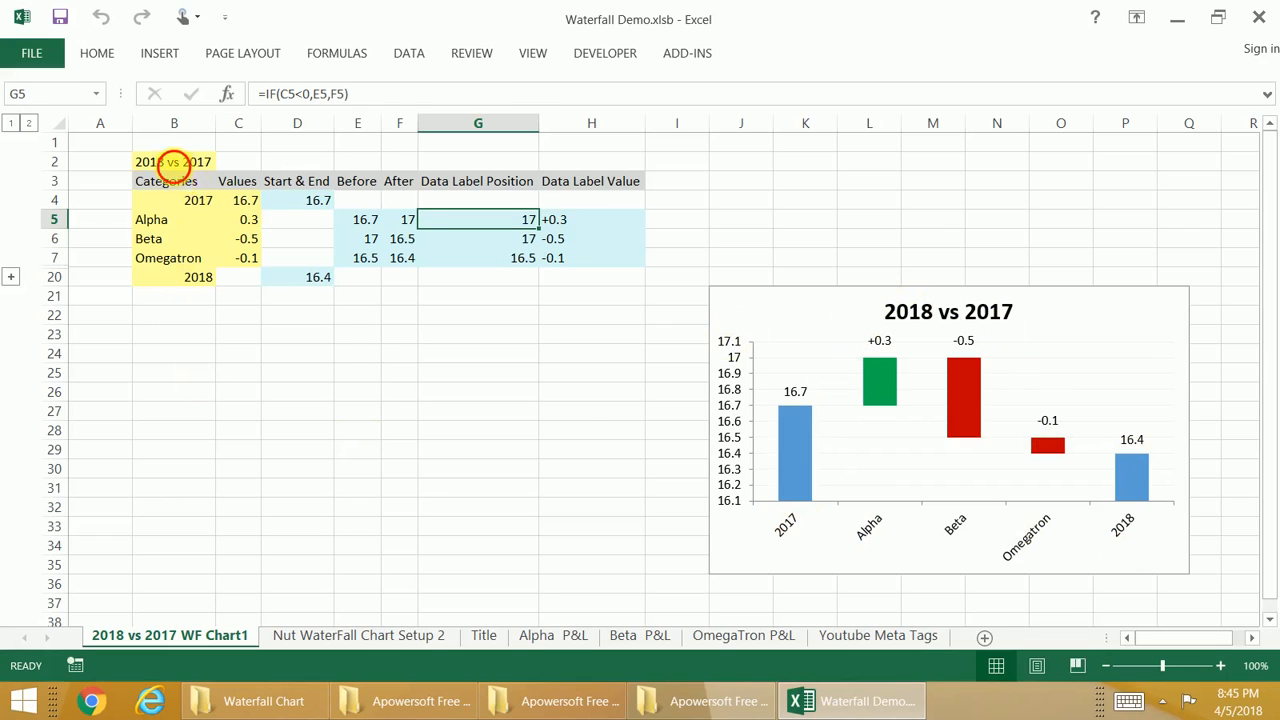
# Step: Change the chart title in cell B2 of the chart sheet to 2017 to 2018
pyautogui.click(173, 162)
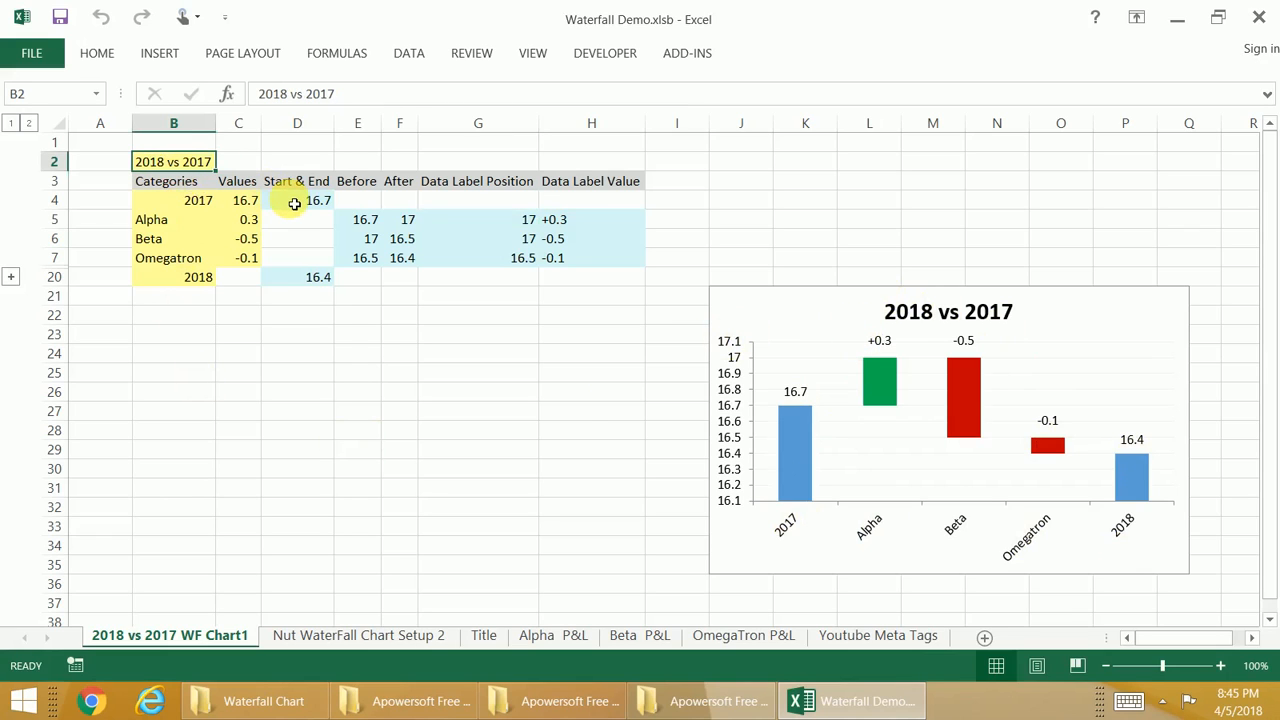
pyautogui.write('2017 to 2018')
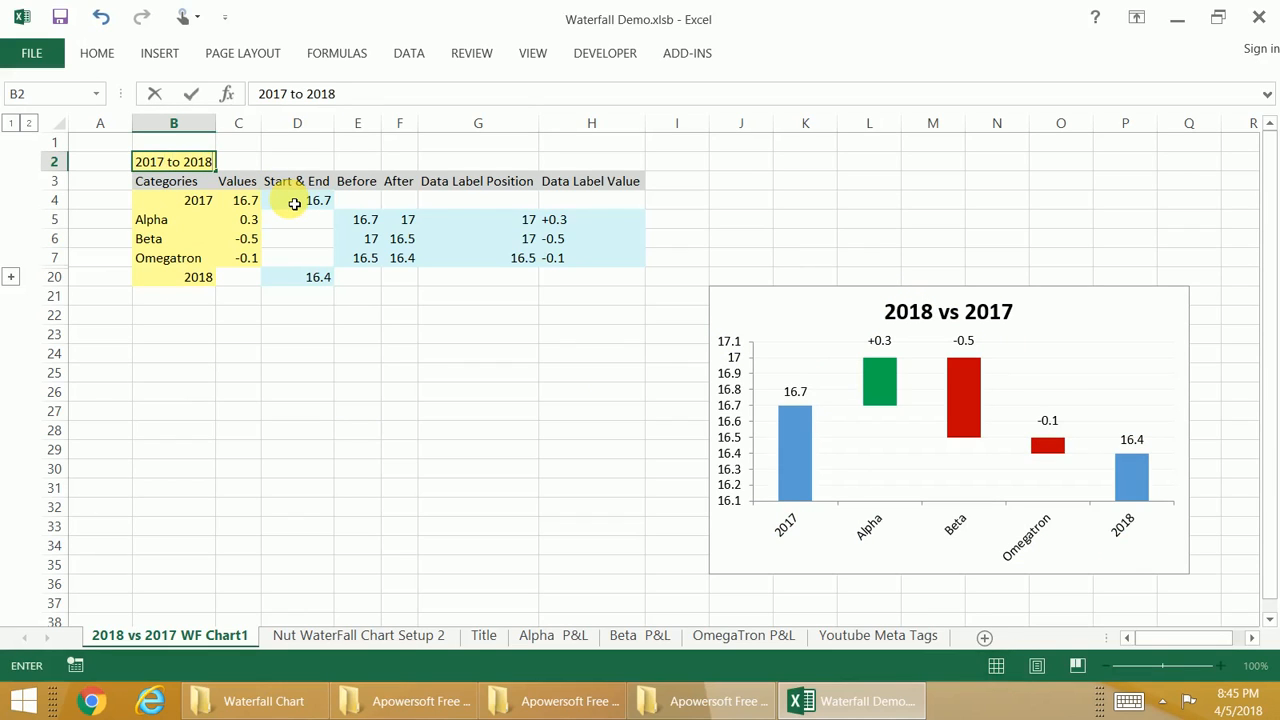
pyautogui.press('Return')
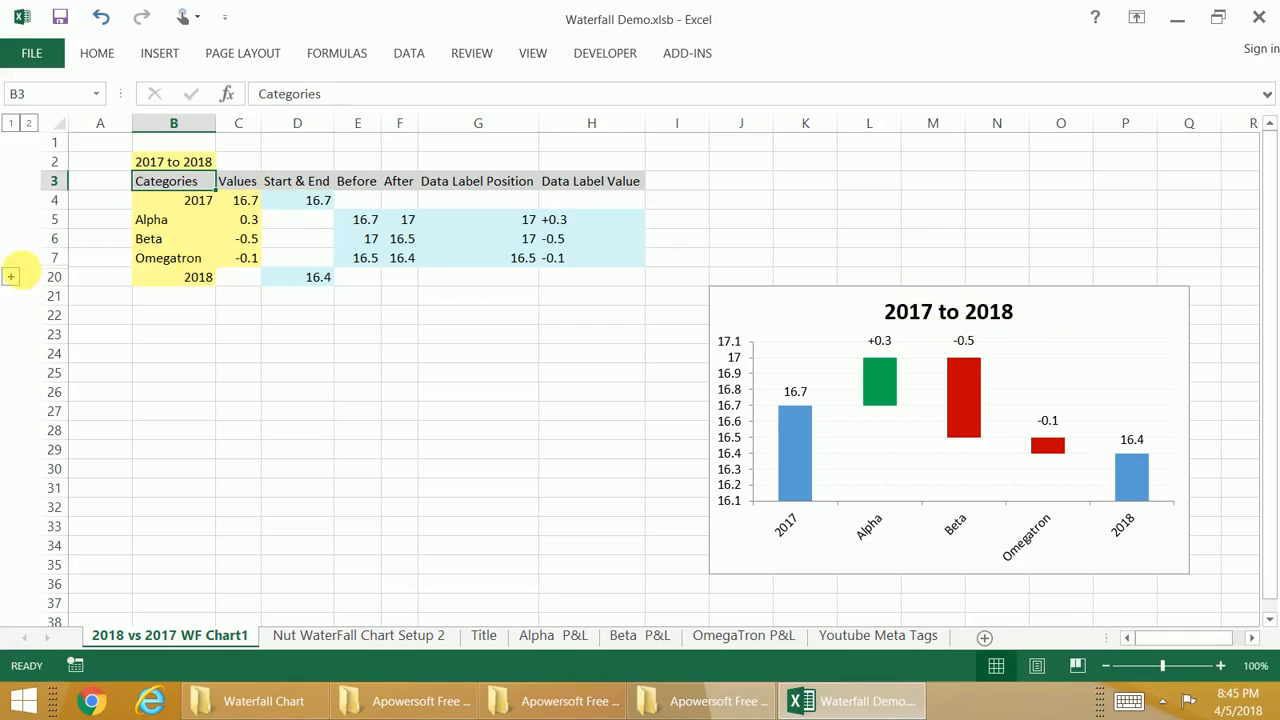
# Step: Look at the grouped unused category rows 8 to 19 and examine the linked formulas in the Values cells C4 to C7
pyautogui.click(9, 279)
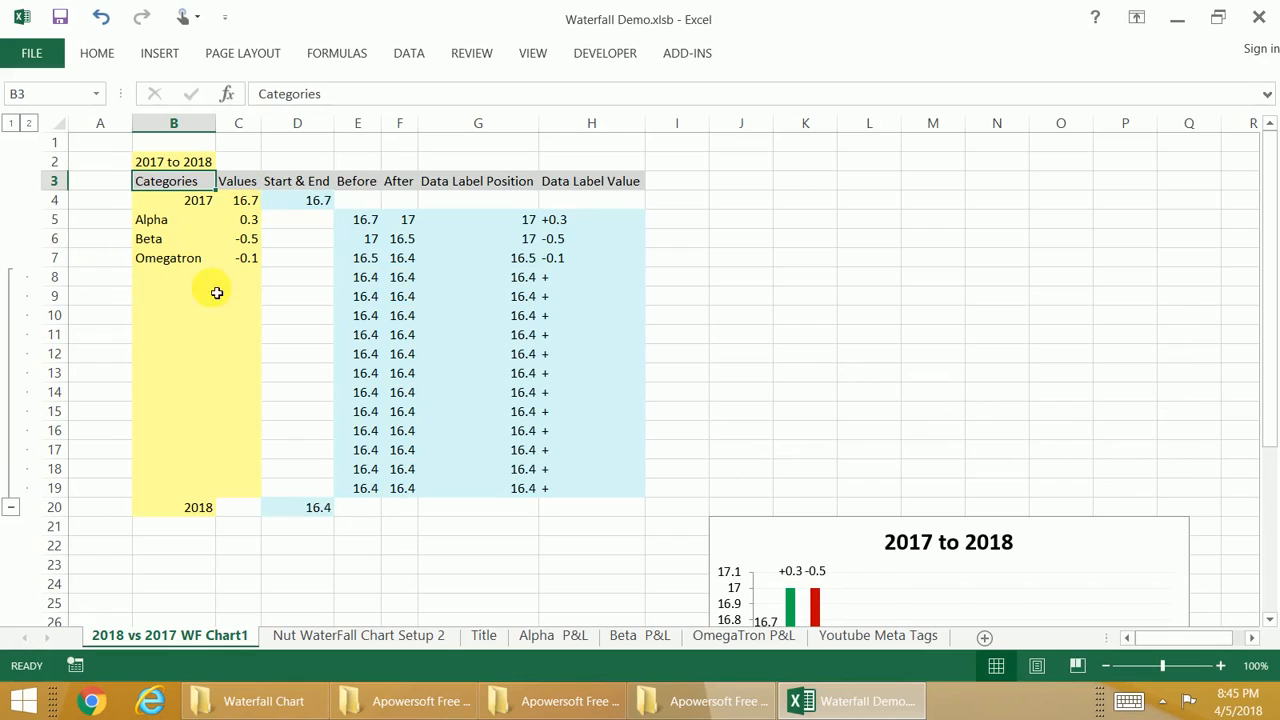
pyautogui.click(9, 510)
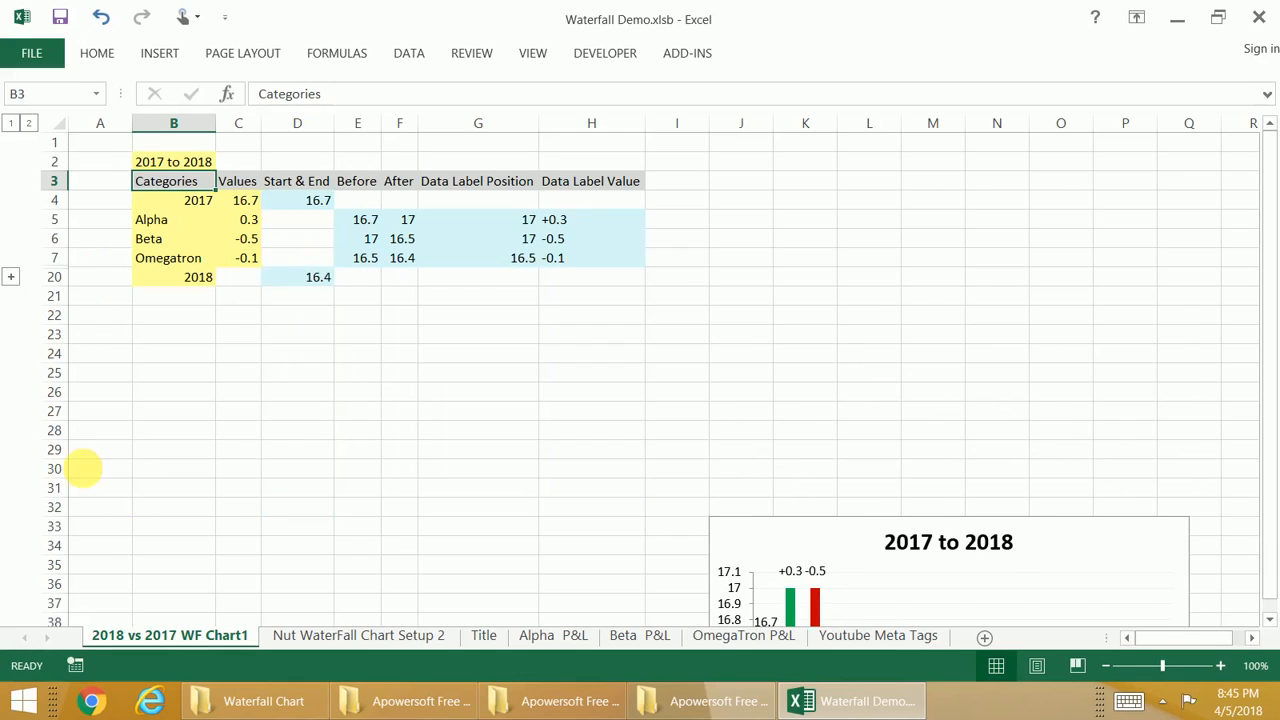
pyautogui.click(243, 224)
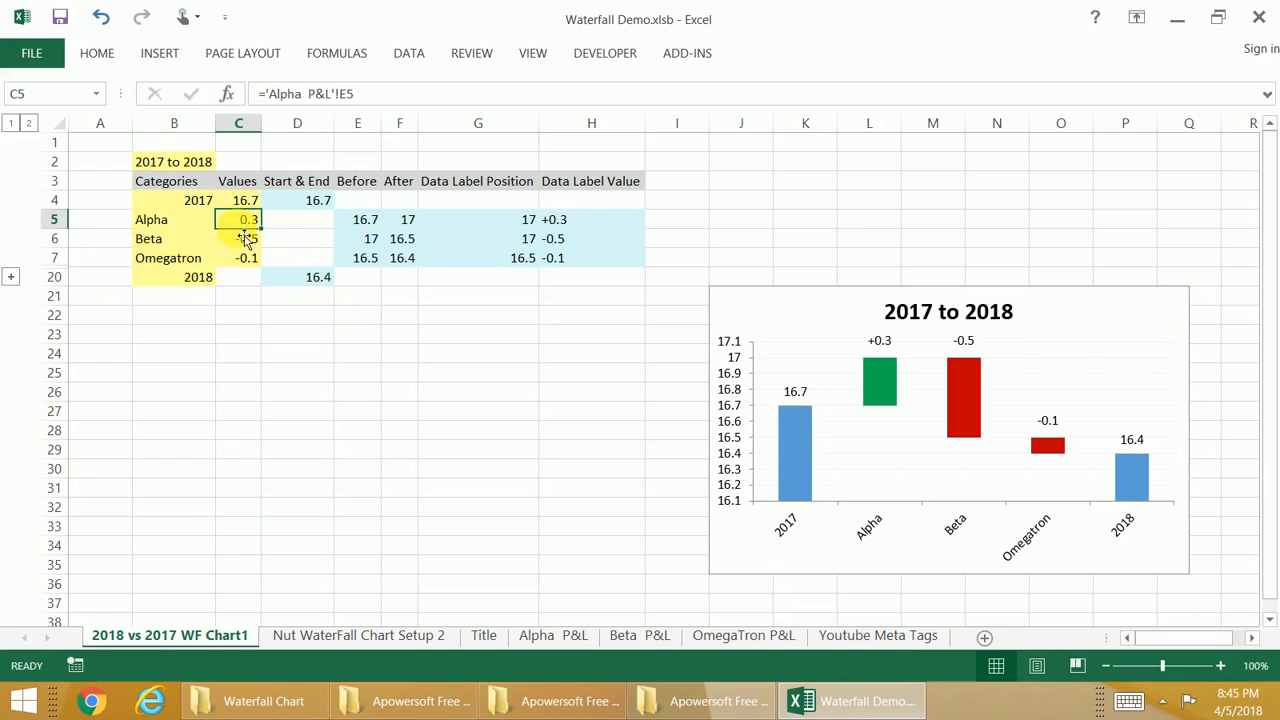
pyautogui.press('Up')
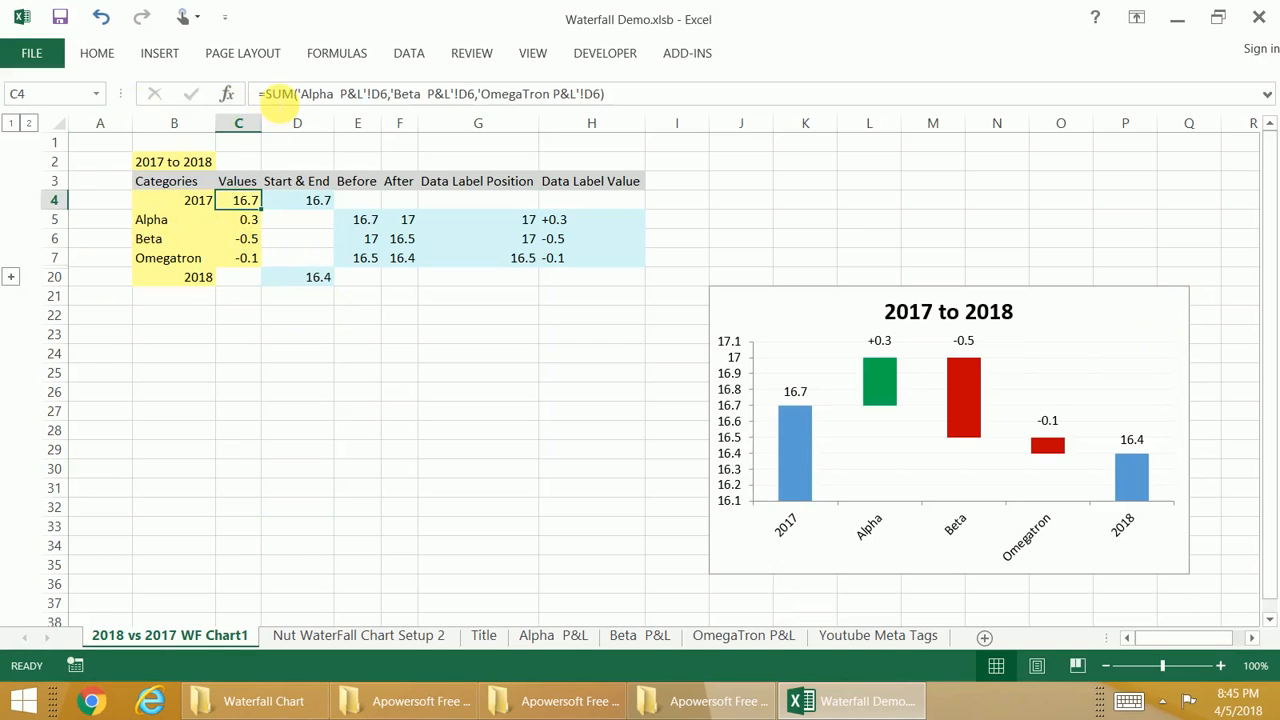
pyautogui.click(246, 218)
pyautogui.click(248, 240)
pyautogui.click(248, 260)
pyautogui.click(250, 219)
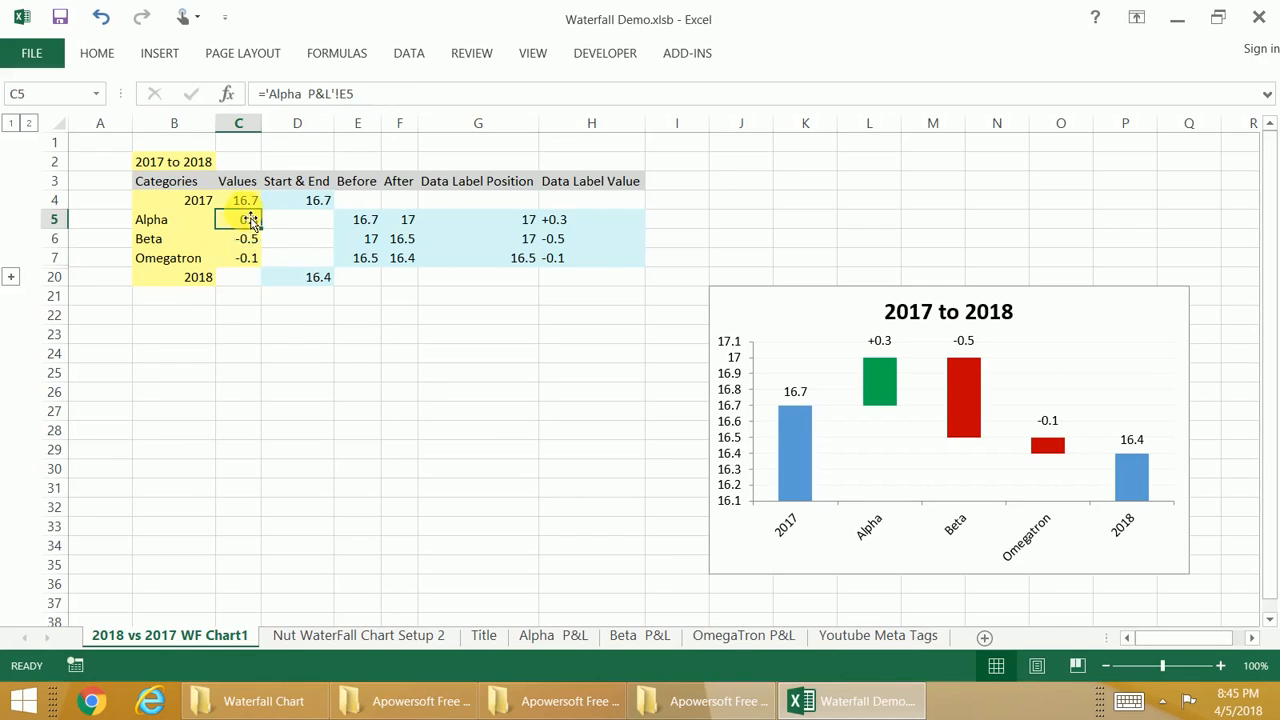
pyautogui.click(247, 201)
pyautogui.click(247, 239)
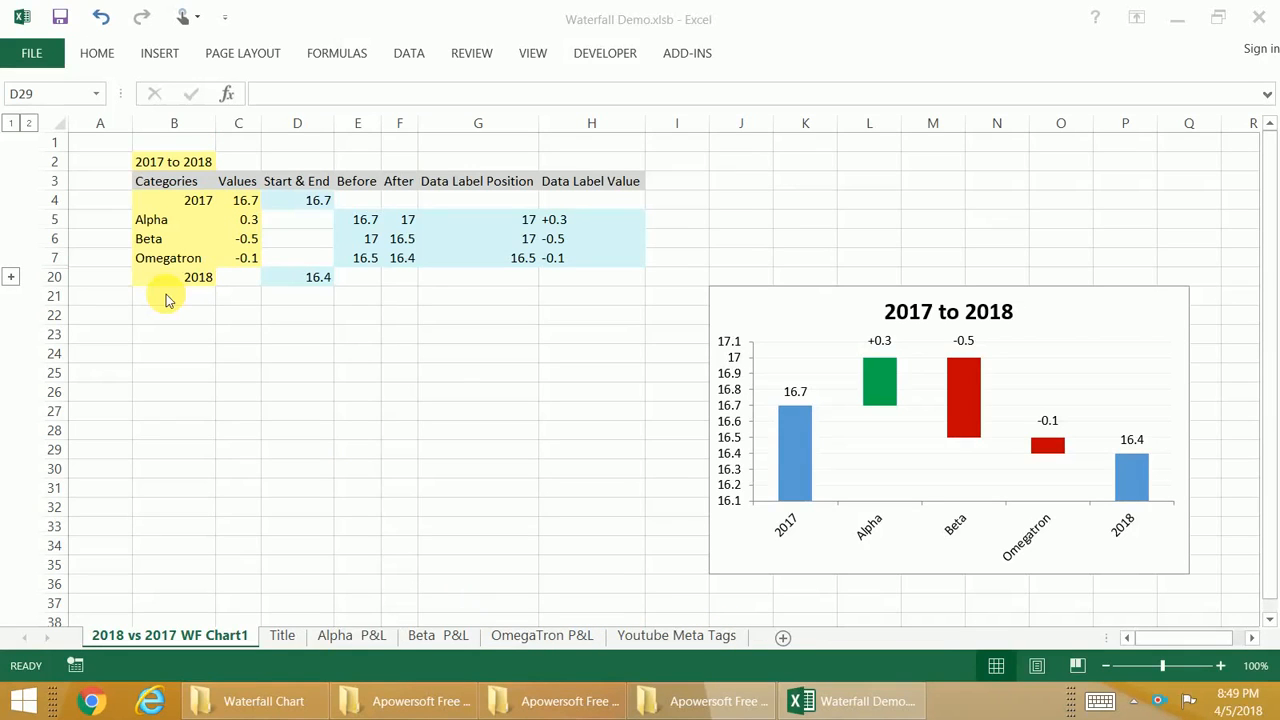
pyautogui.click(248, 221)
pyautogui.click(245, 224)
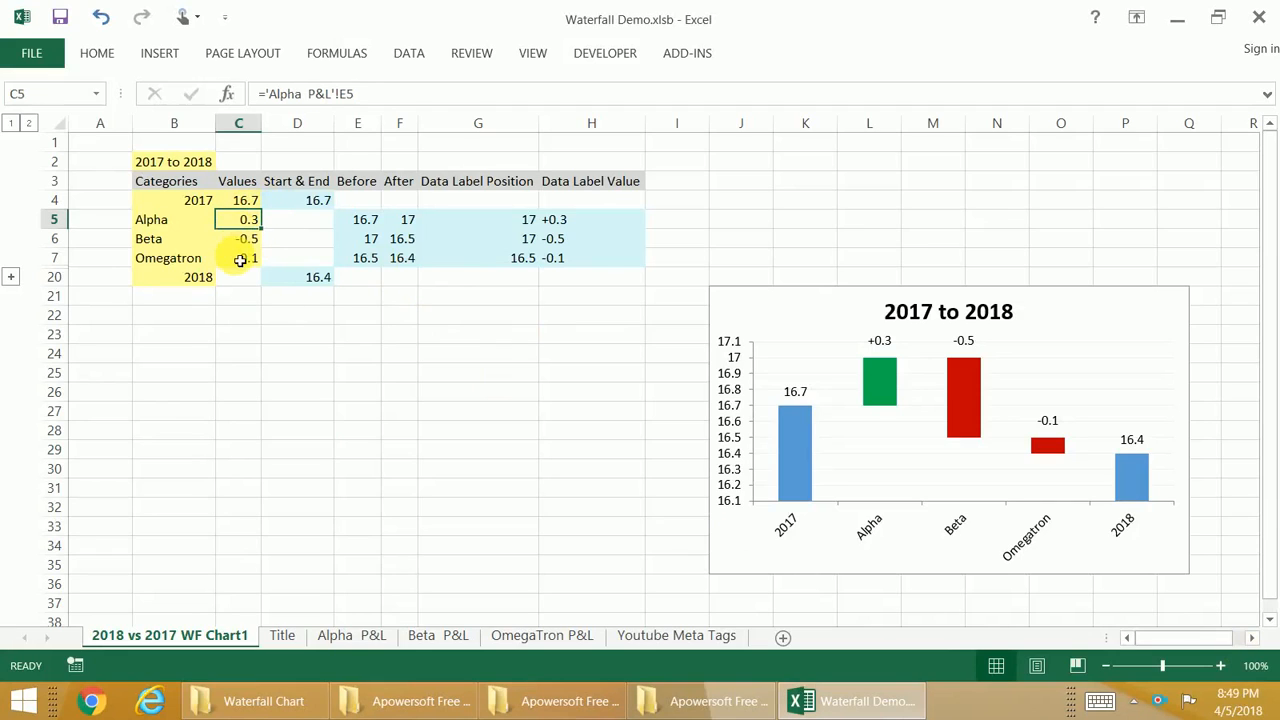
pyautogui.click(240, 260)
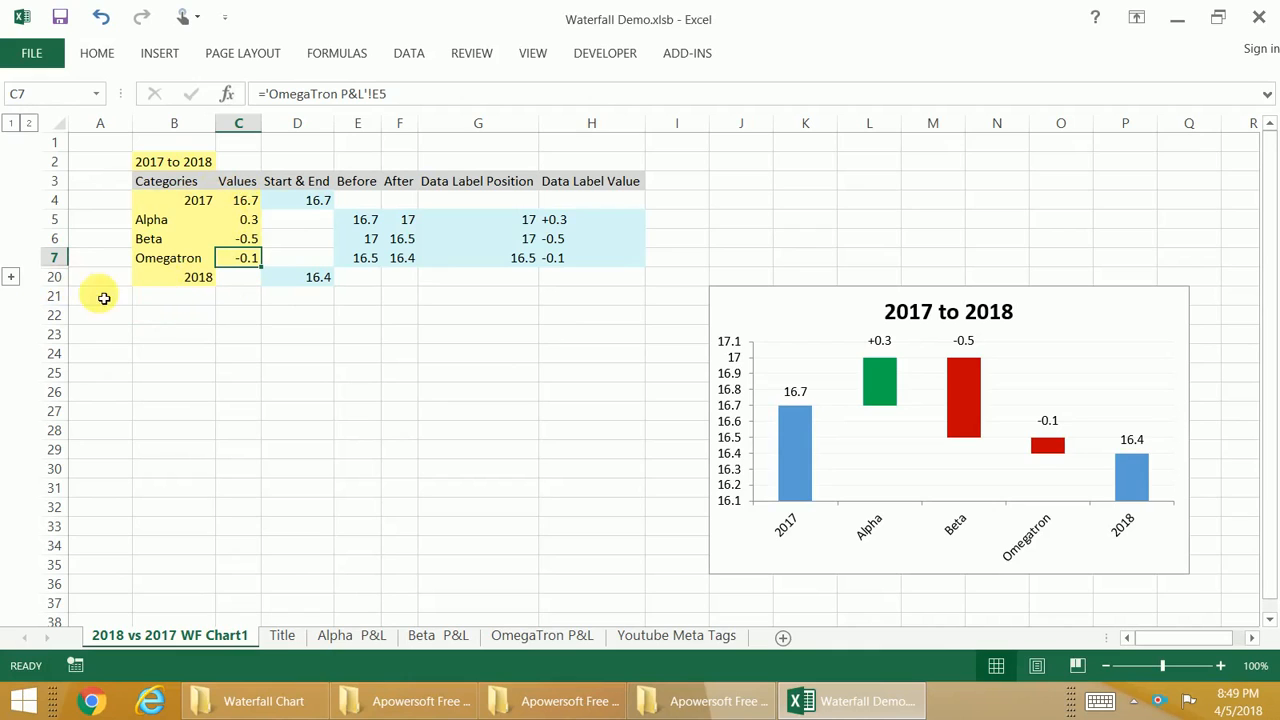
# Step: Expand the grouped rows, select the empty category cells B8:C19 and compare the chart with rows 8 to 19 collapsed and expanded
pyautogui.click(12, 278)
pyautogui.moveTo(160, 278); pyautogui.dragTo(238, 489)
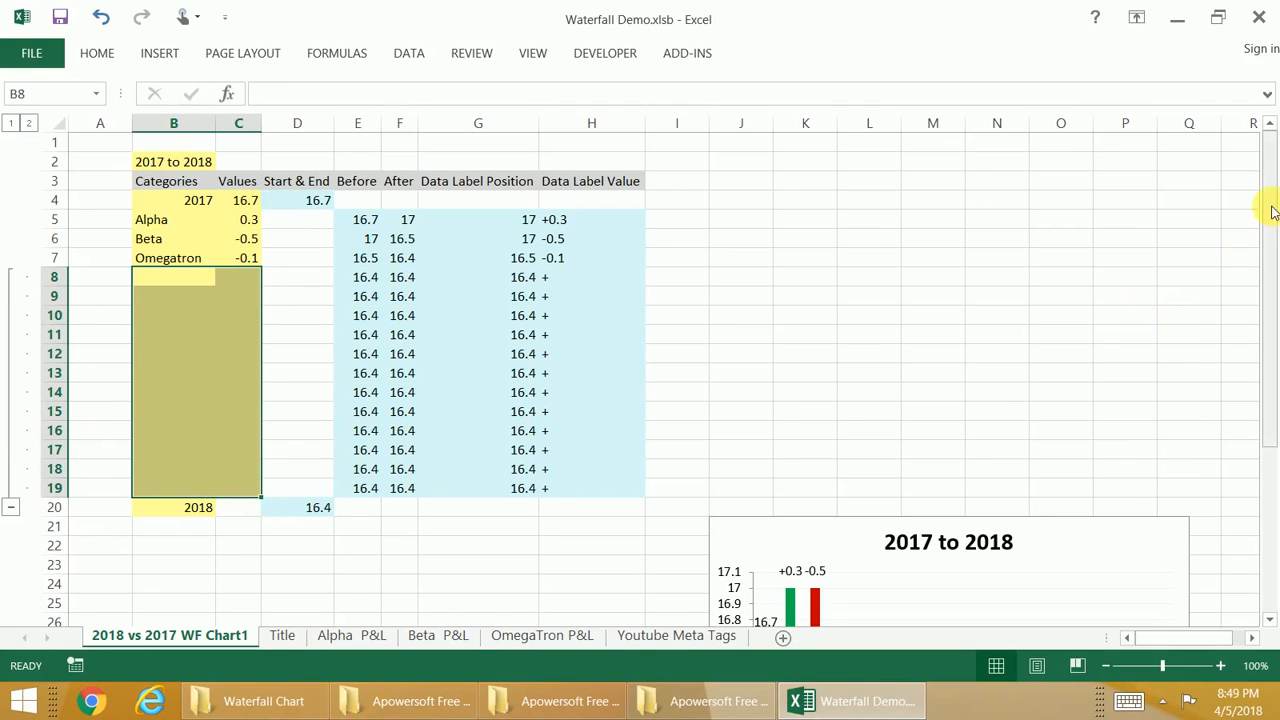
pyautogui.moveTo(1273, 211); pyautogui.dragTo(1271, 328)
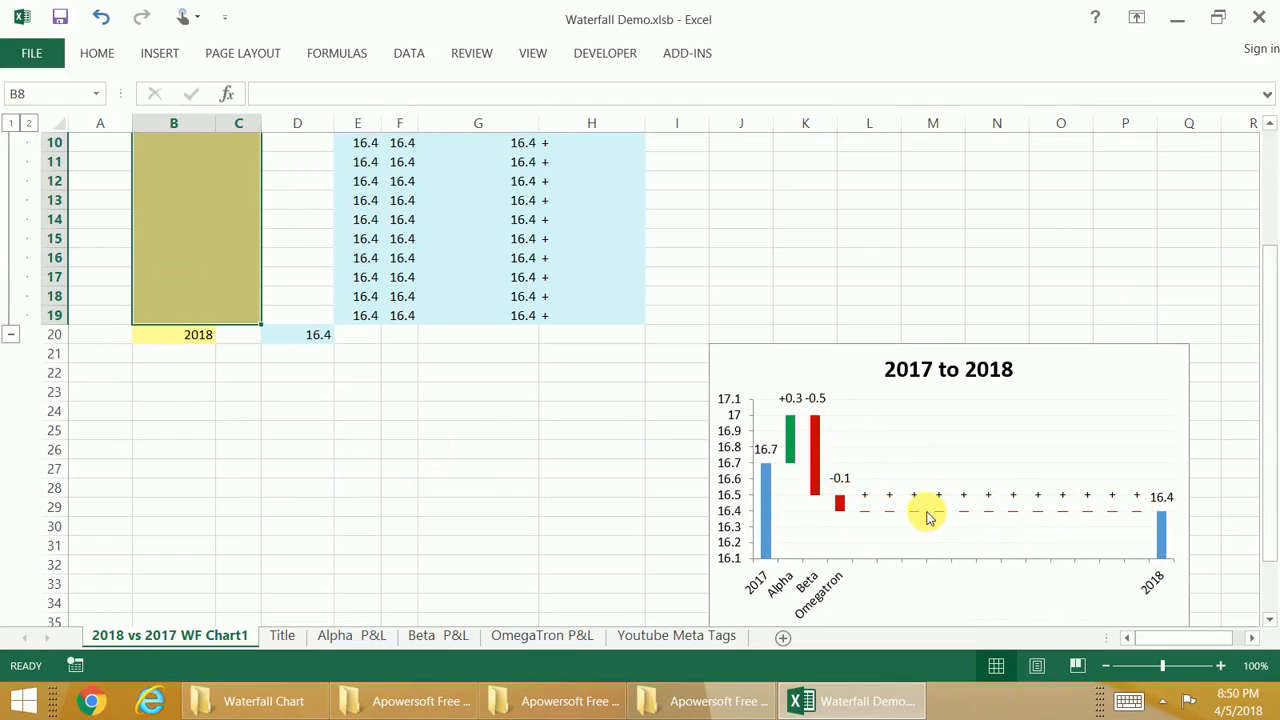
pyautogui.click(10, 334)
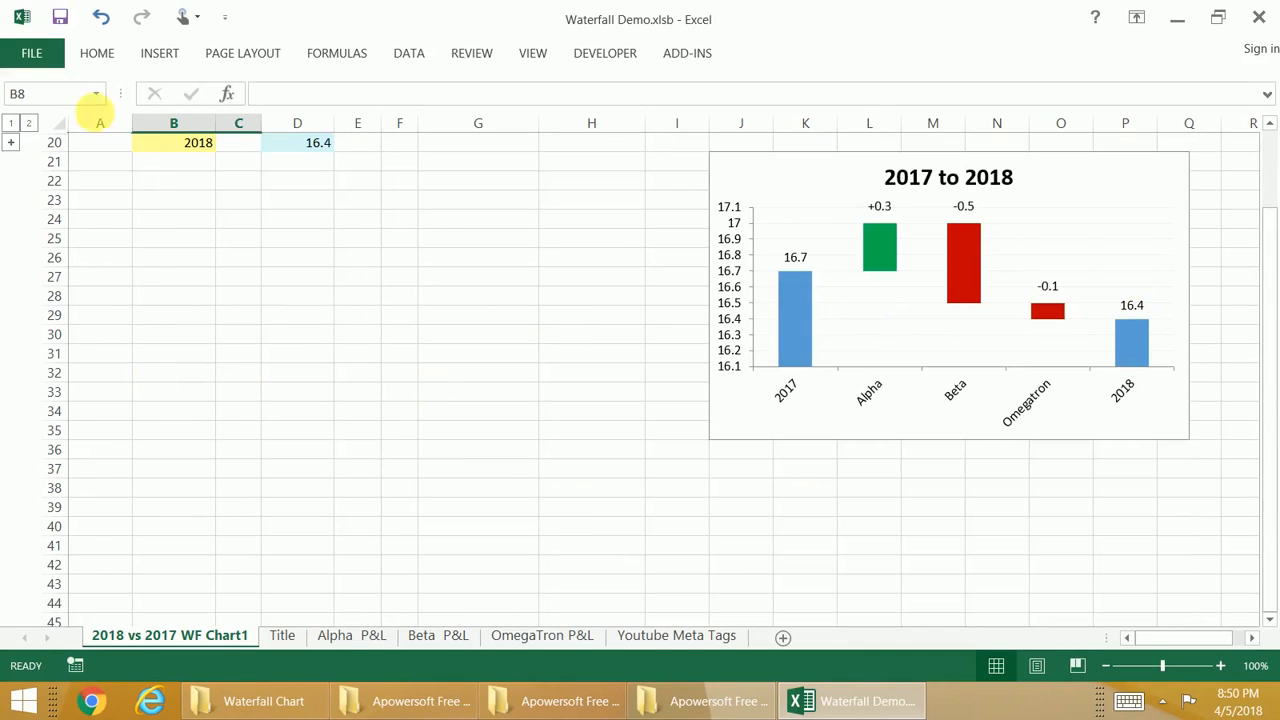
pyautogui.click(10, 142)
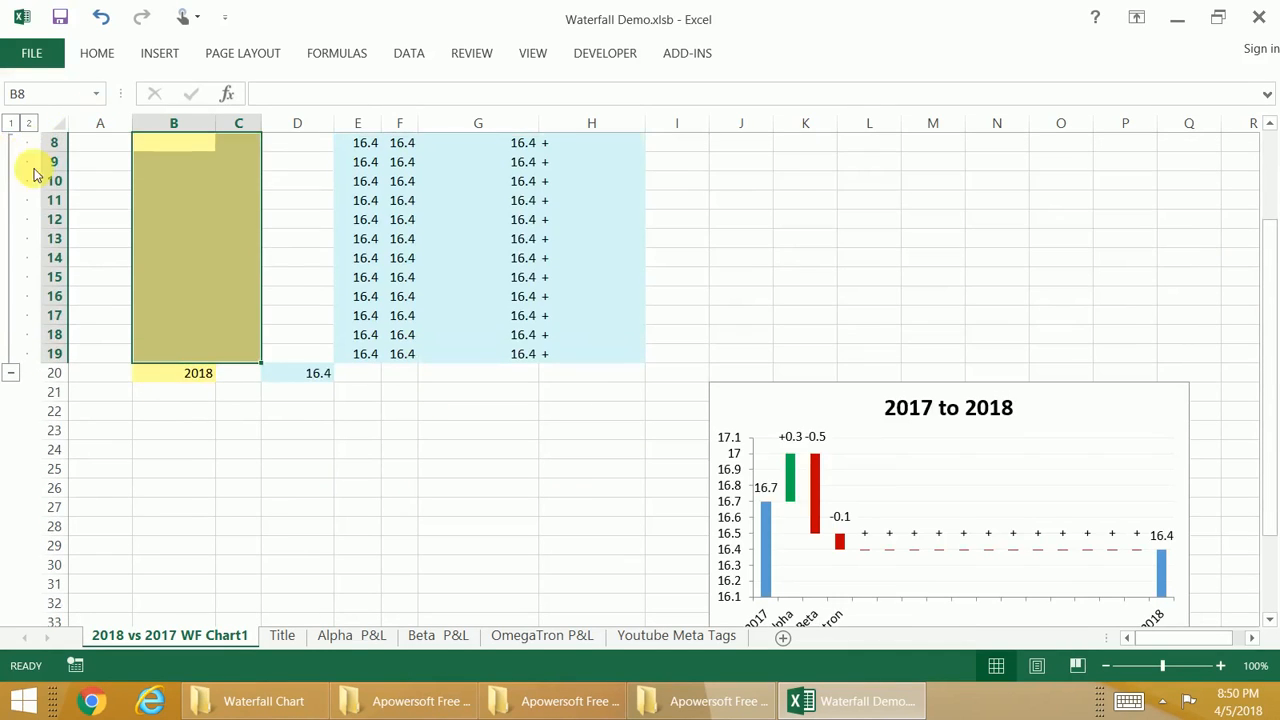
# Step: Add two new categories below Omegatron, entering add 1 in cell B8 and add2 in cell B9
pyautogui.moveTo(1275, 328); pyautogui.dragTo(1273, 300)
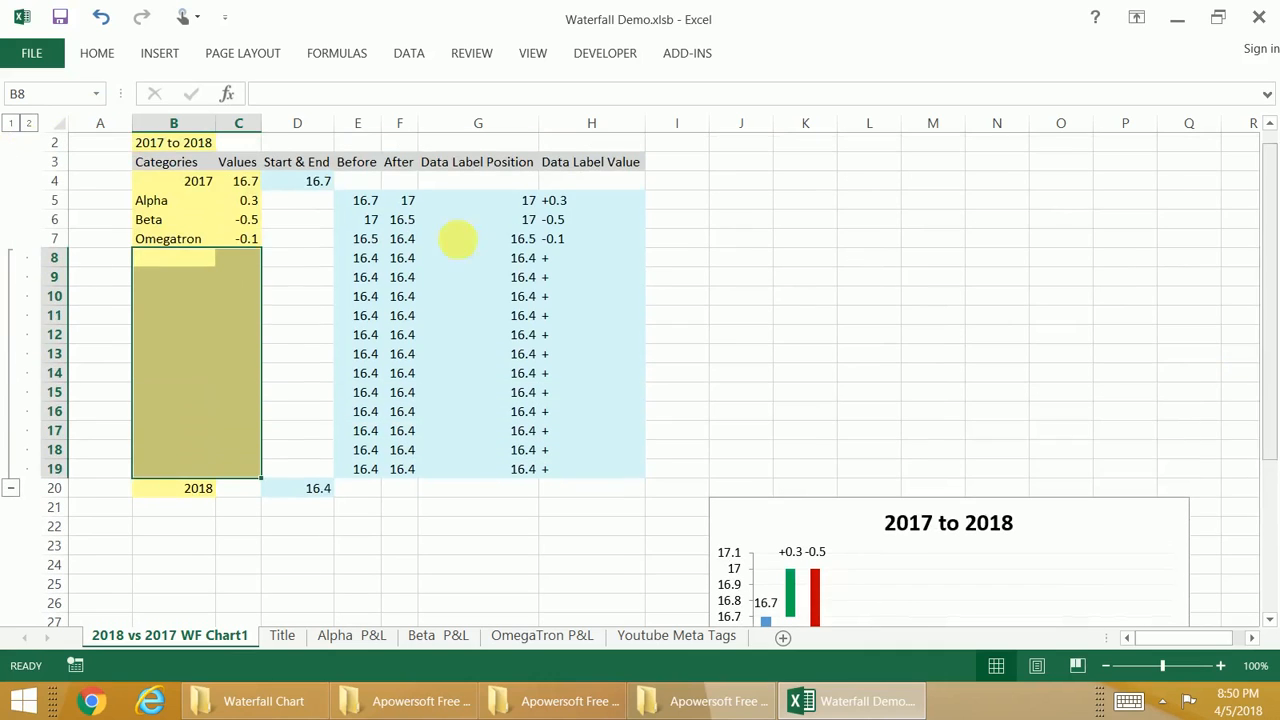
pyautogui.click(173, 261)
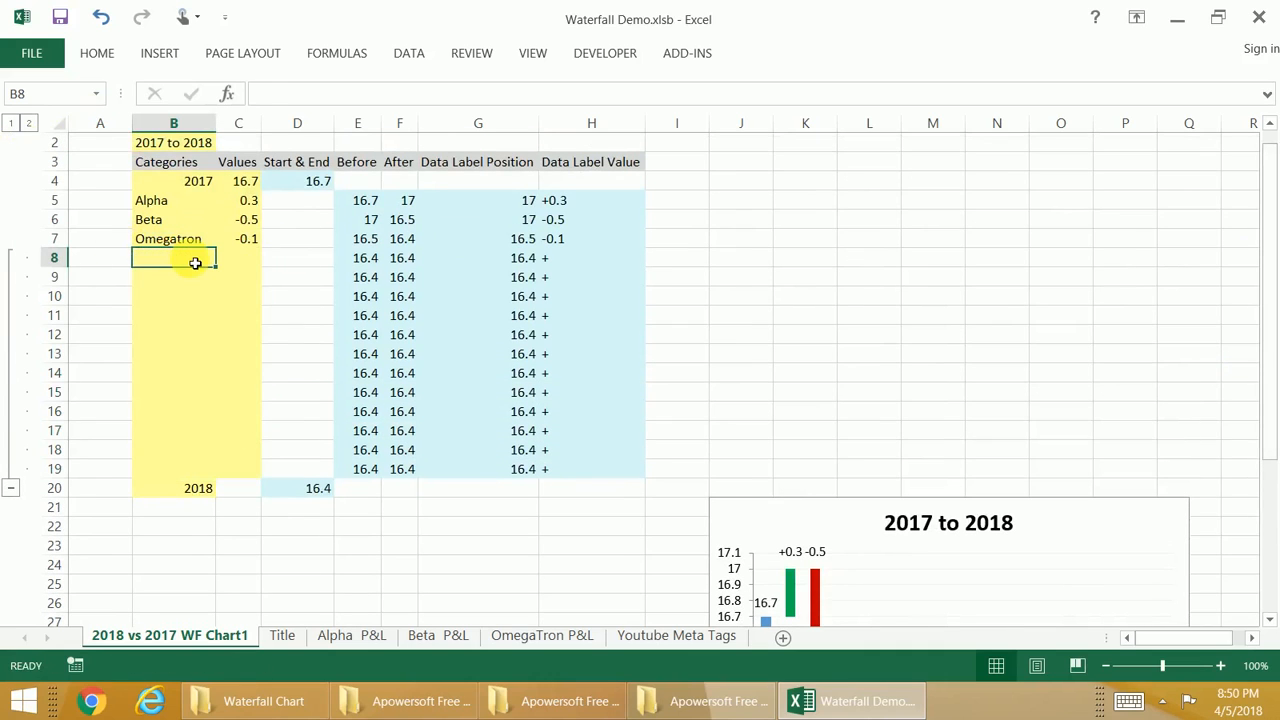
pyautogui.write('add 1')
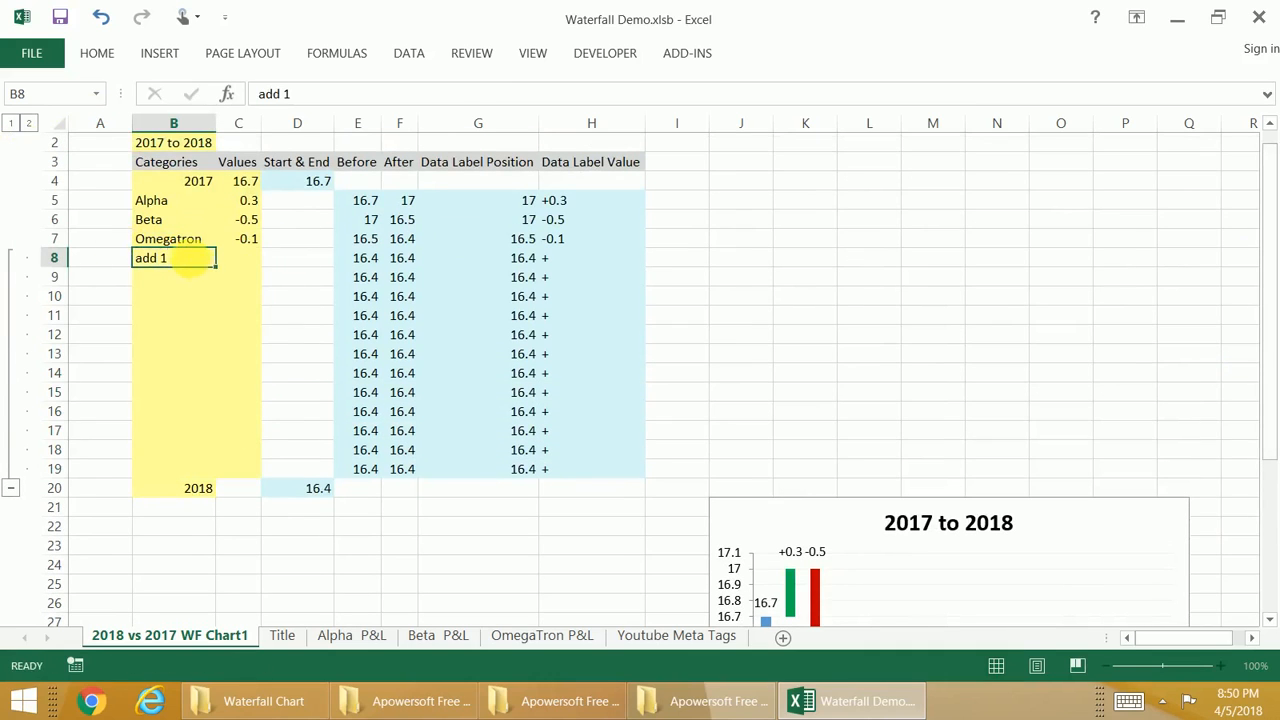
pyautogui.press('Return')
pyautogui.write('add 1')
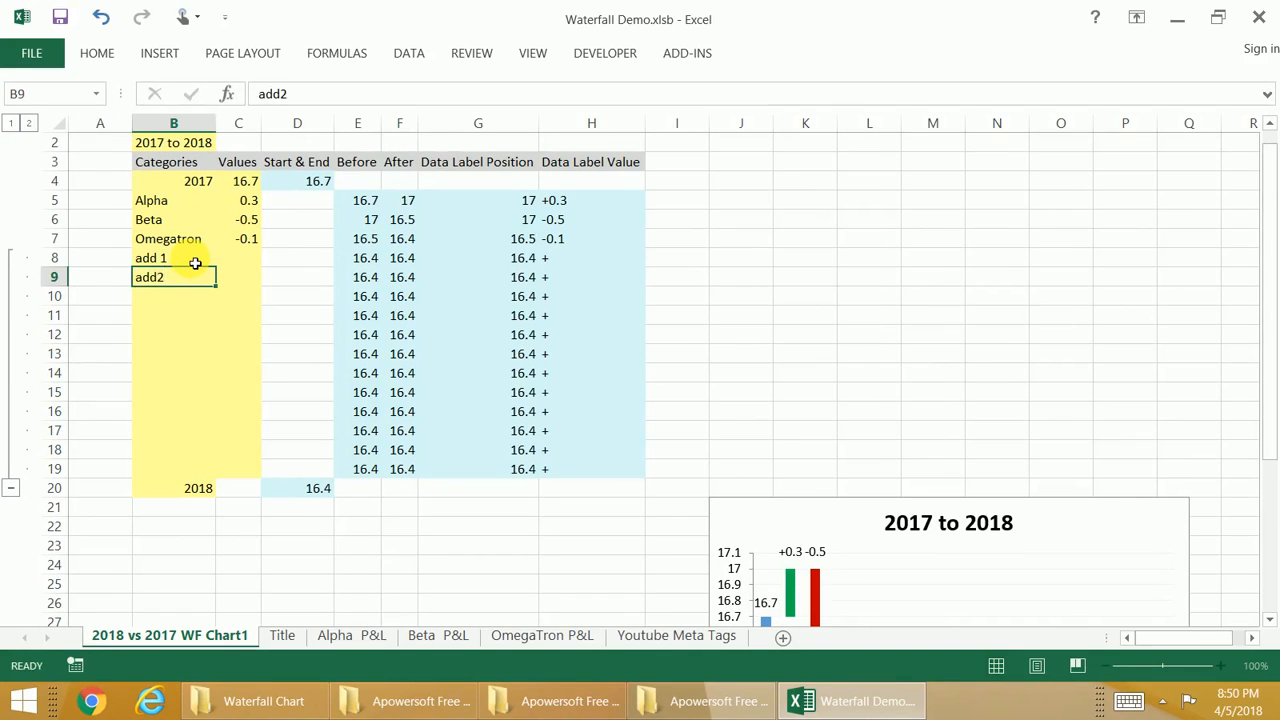
pyautogui.press('Return')
# Step: Enter the values for the new categories: 5 for add2 in cell C9 and -4 for add 1 in cell C8
pyautogui.press('Up')
pyautogui.press('Right')
pyautogui.press('Up')
pyautogui.press('Down')
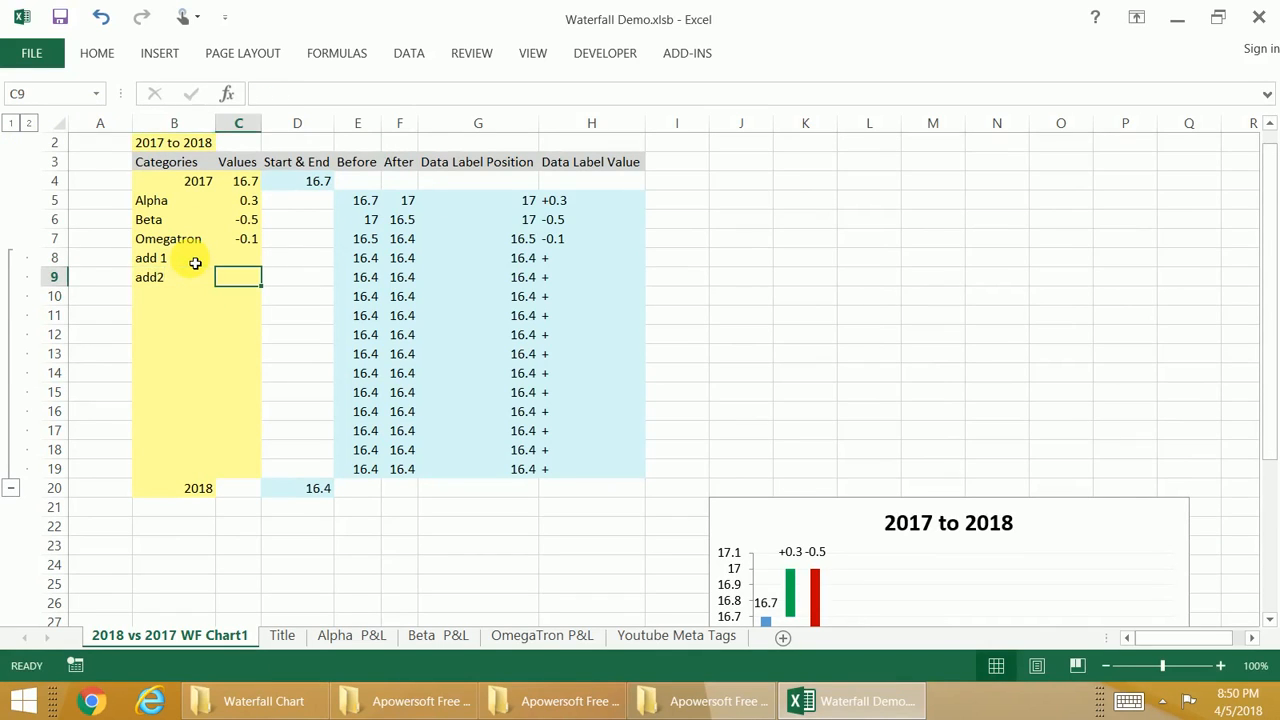
pyautogui.write('5')
pyautogui.press('Return')
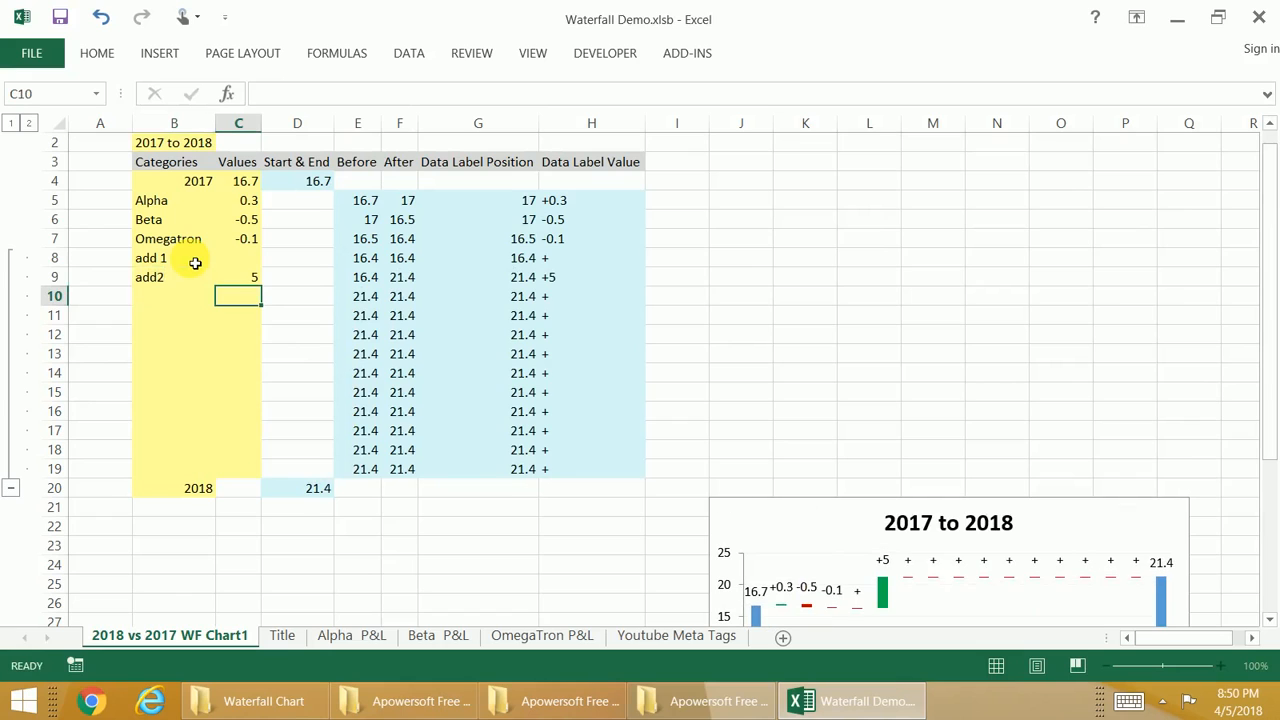
pyautogui.press('Up')
pyautogui.press('Up')
pyautogui.write('-4')
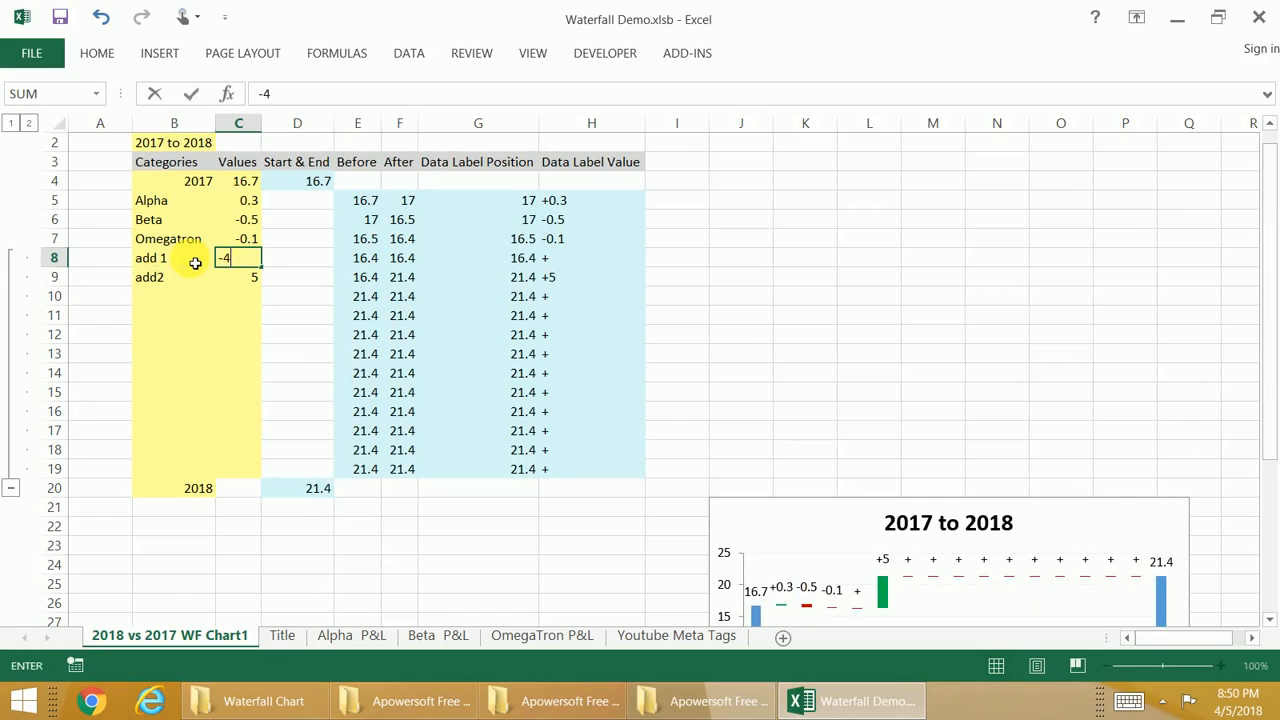
pyautogui.press('Return')
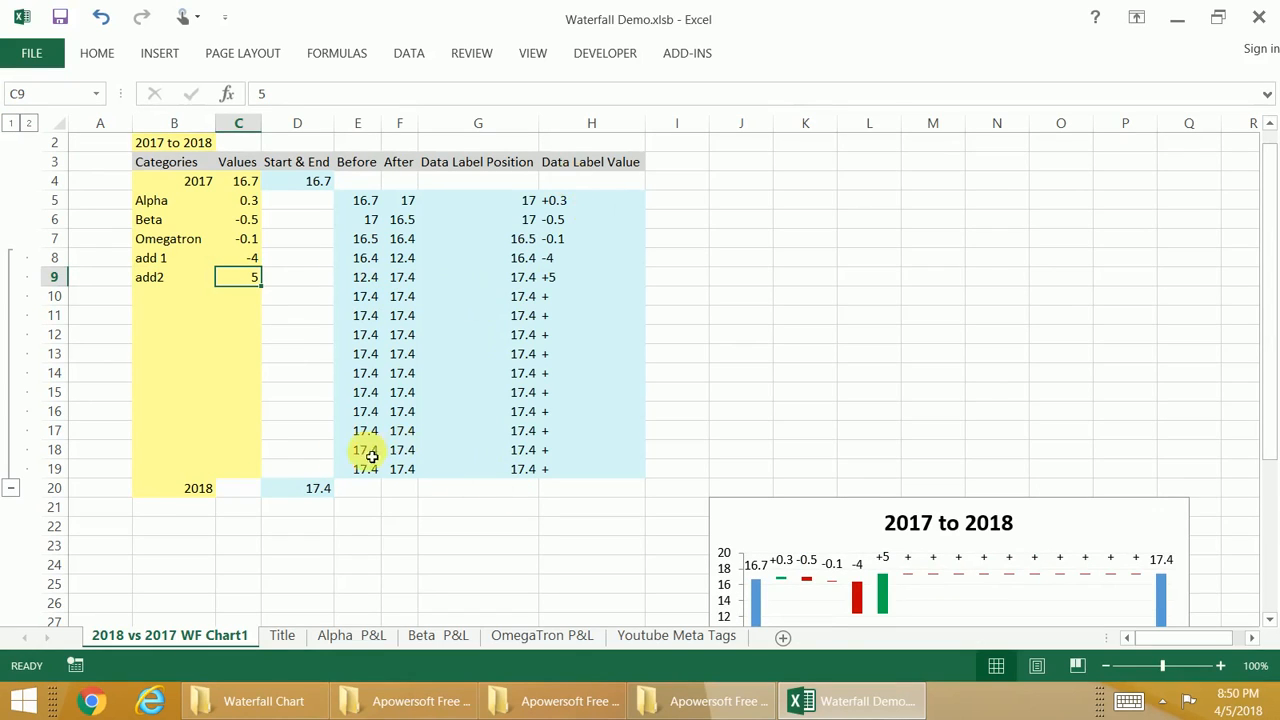
# Step: Ungroup rows 8 and 9 and collapse the remaining group of unused category rows 10 to 19
pyautogui.click(66, 258)
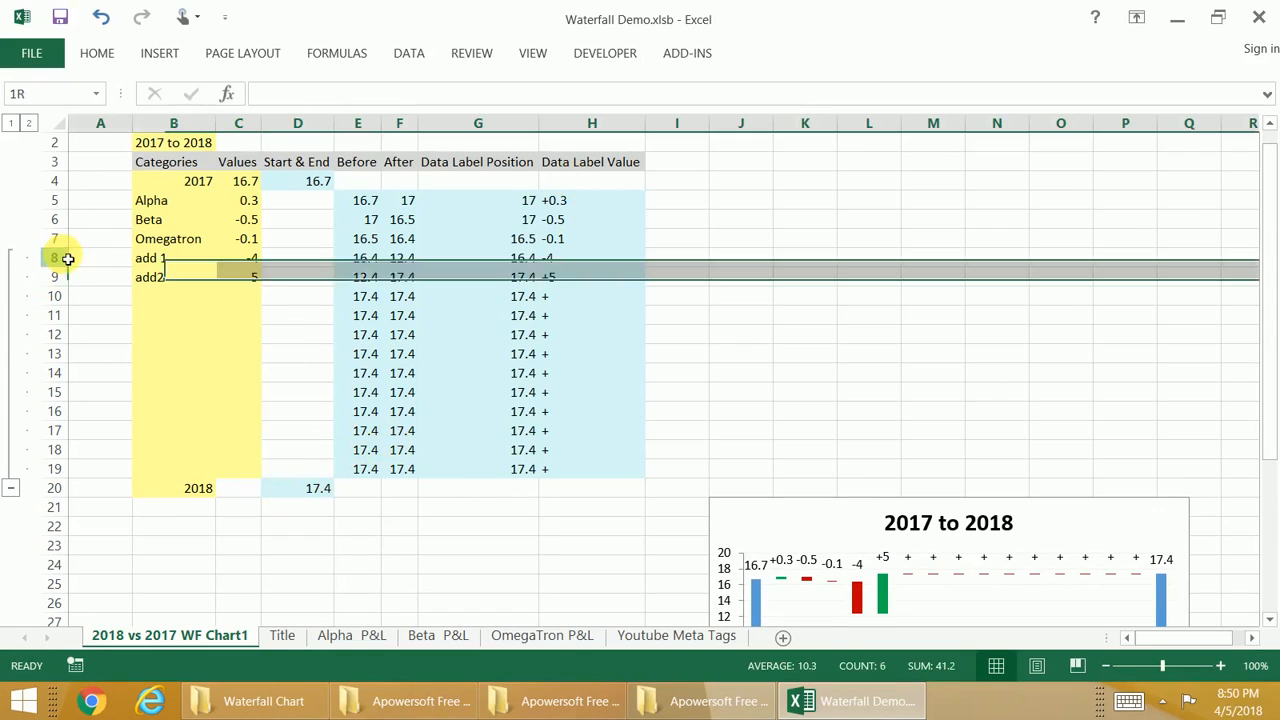
pyautogui.moveTo(67, 258)
pyautogui.mouseDown()
pyautogui.moveTo(54, 291)
pyautogui.moveTo(60, 280)
pyautogui.mouseUp()
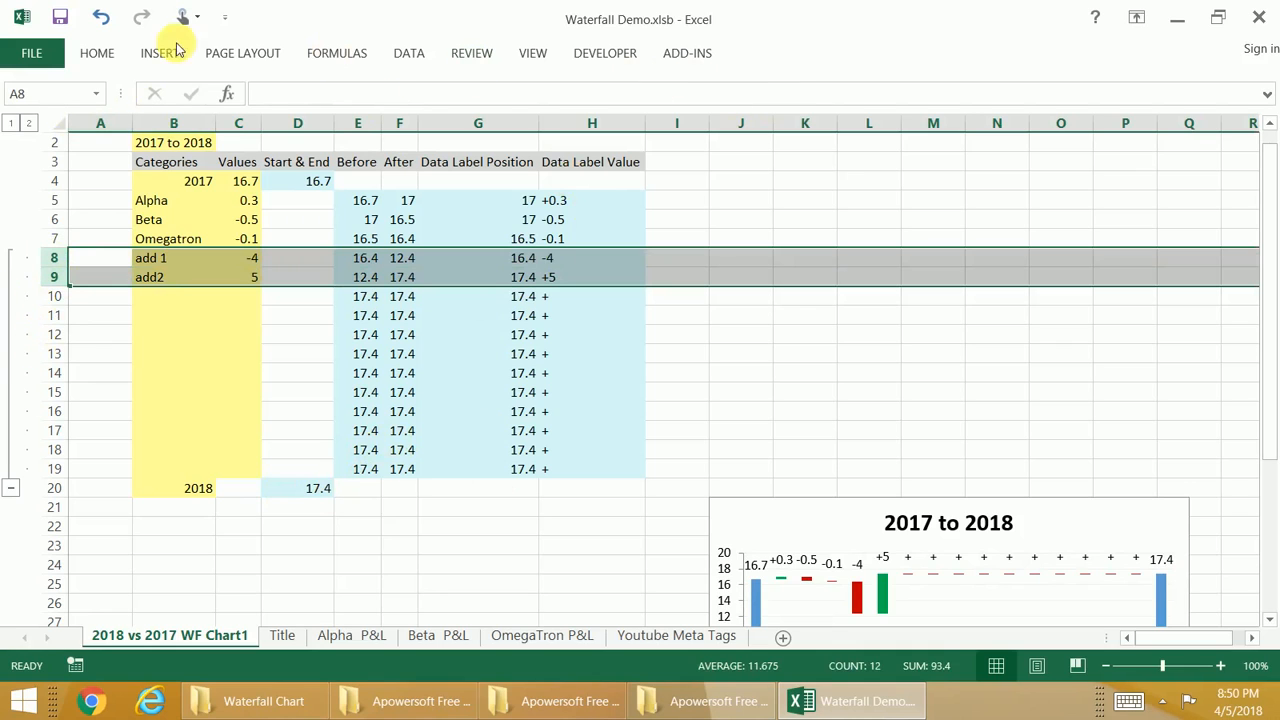
pyautogui.click(405, 57)
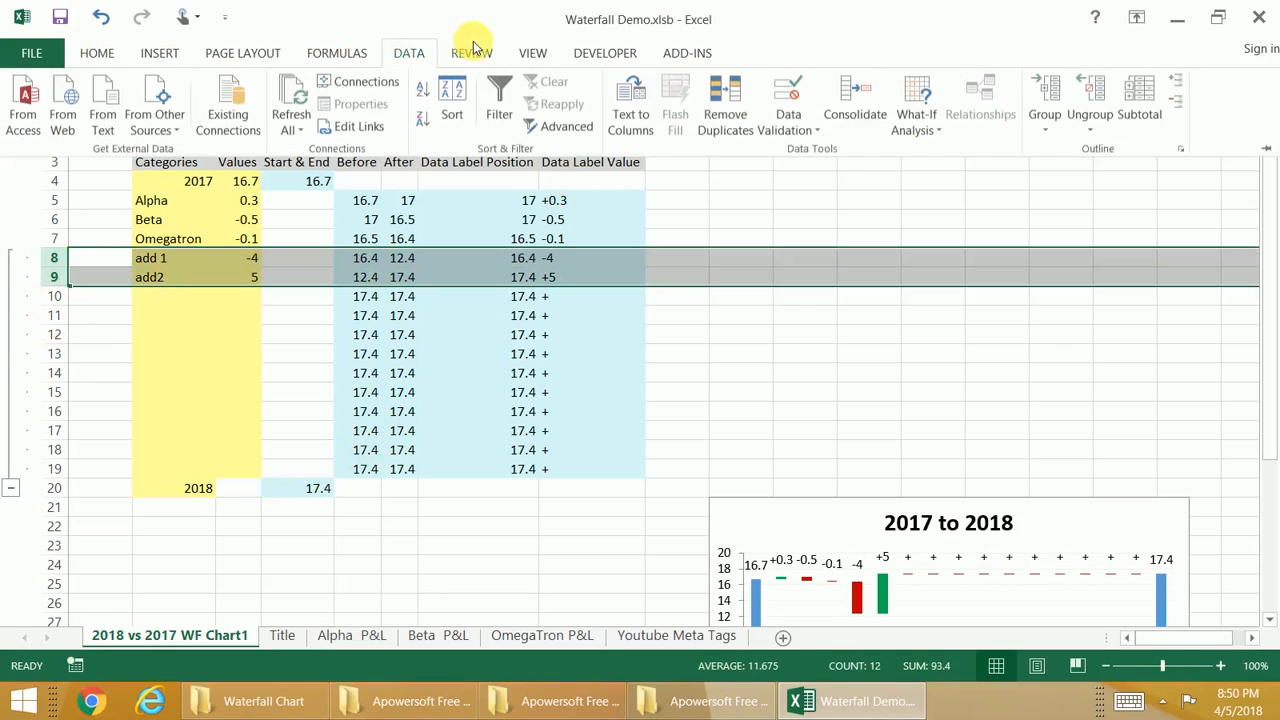
pyautogui.click(1105, 102)
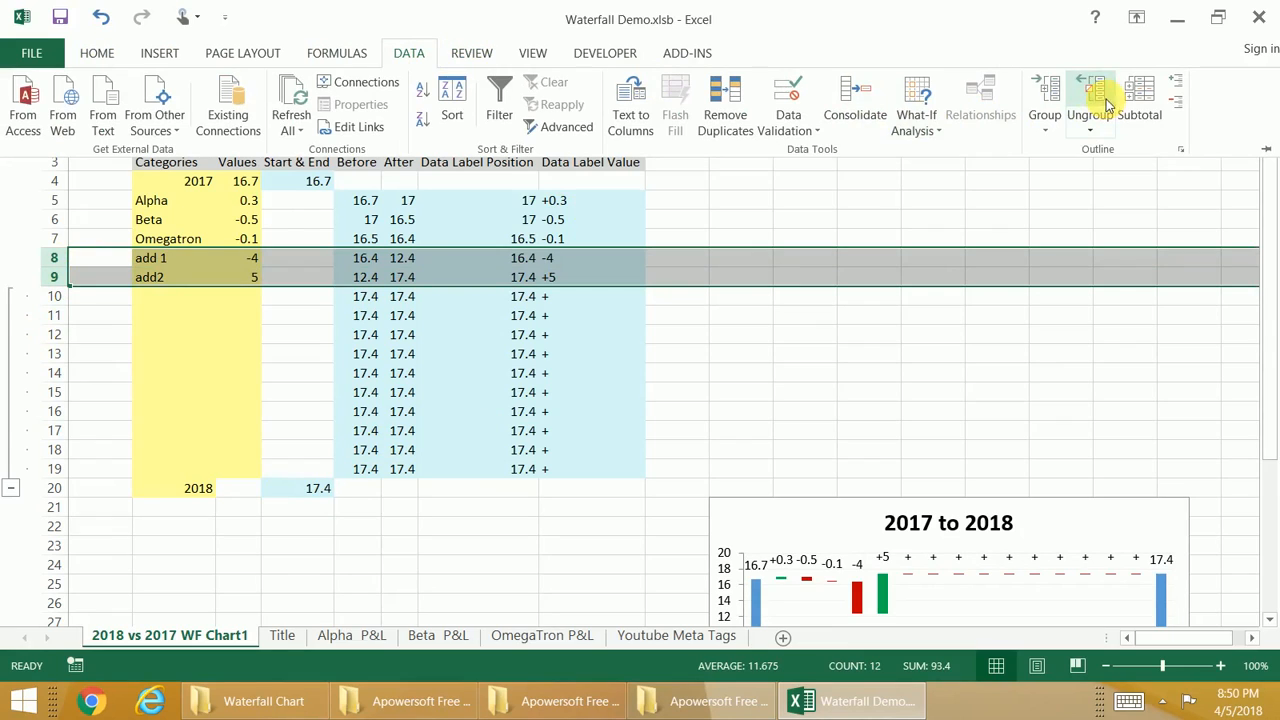
pyautogui.click(10, 490)
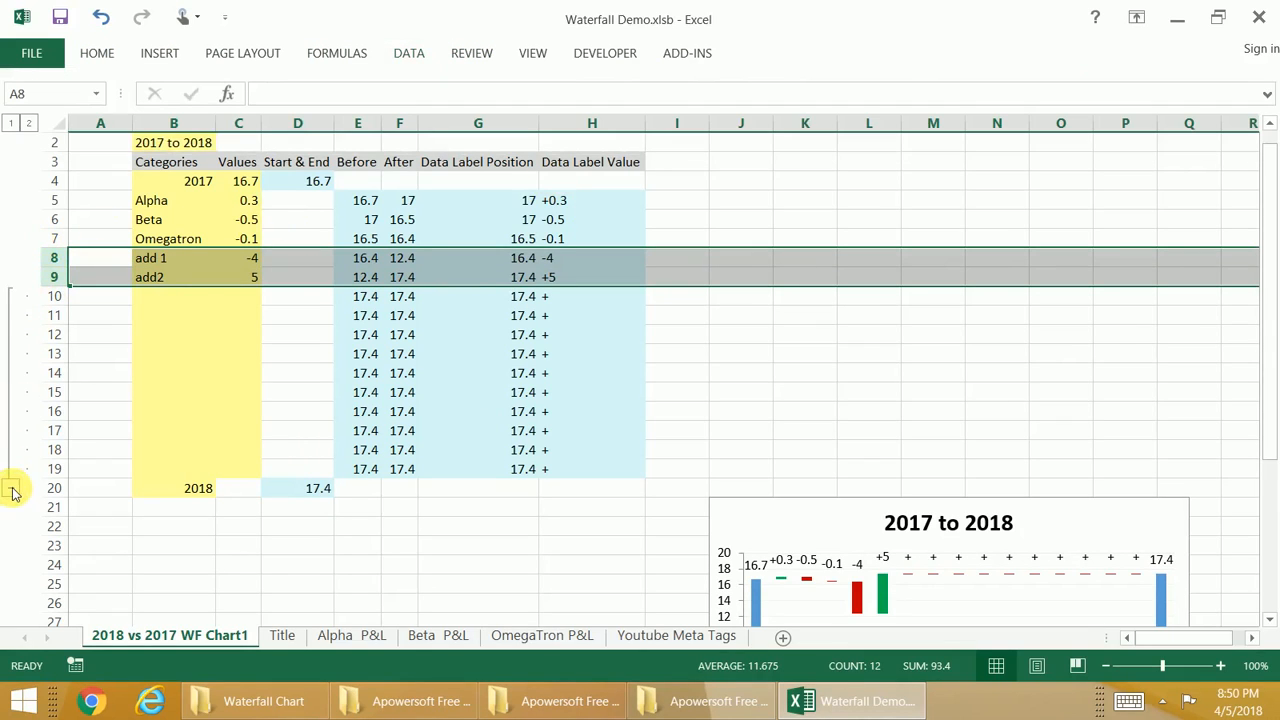
pyautogui.click(10, 488)
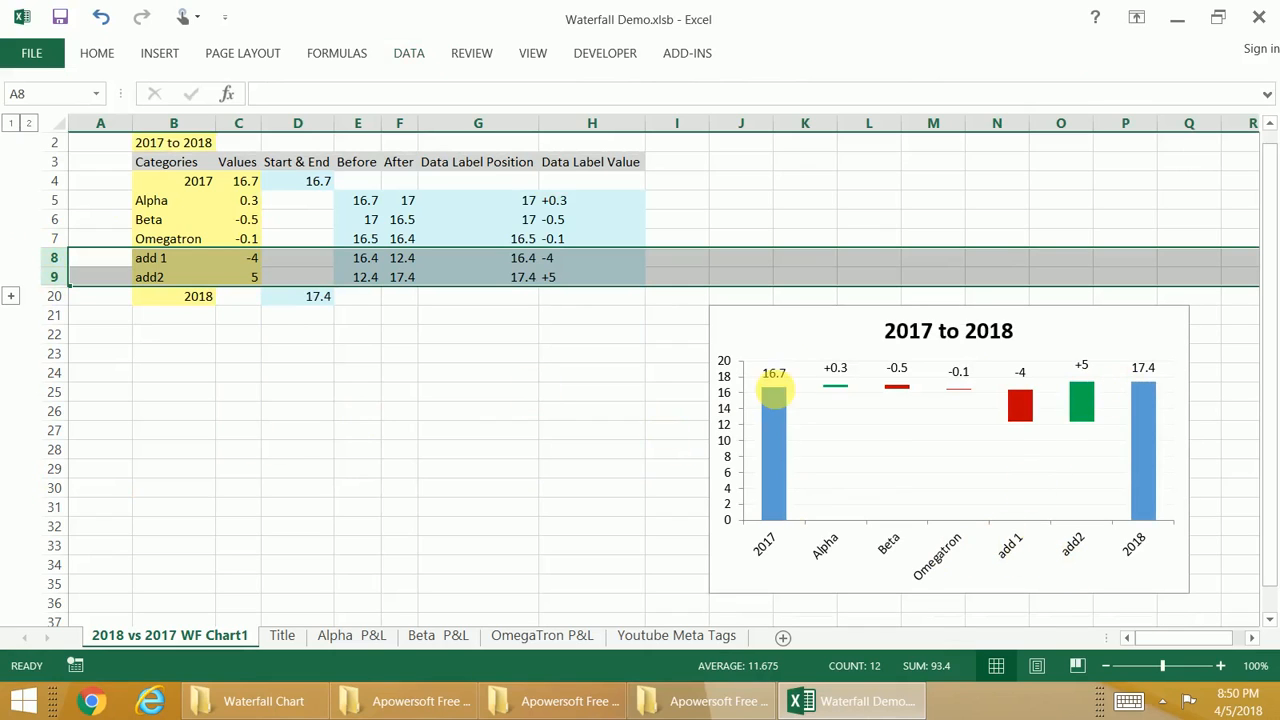
pyautogui.click(251, 263)
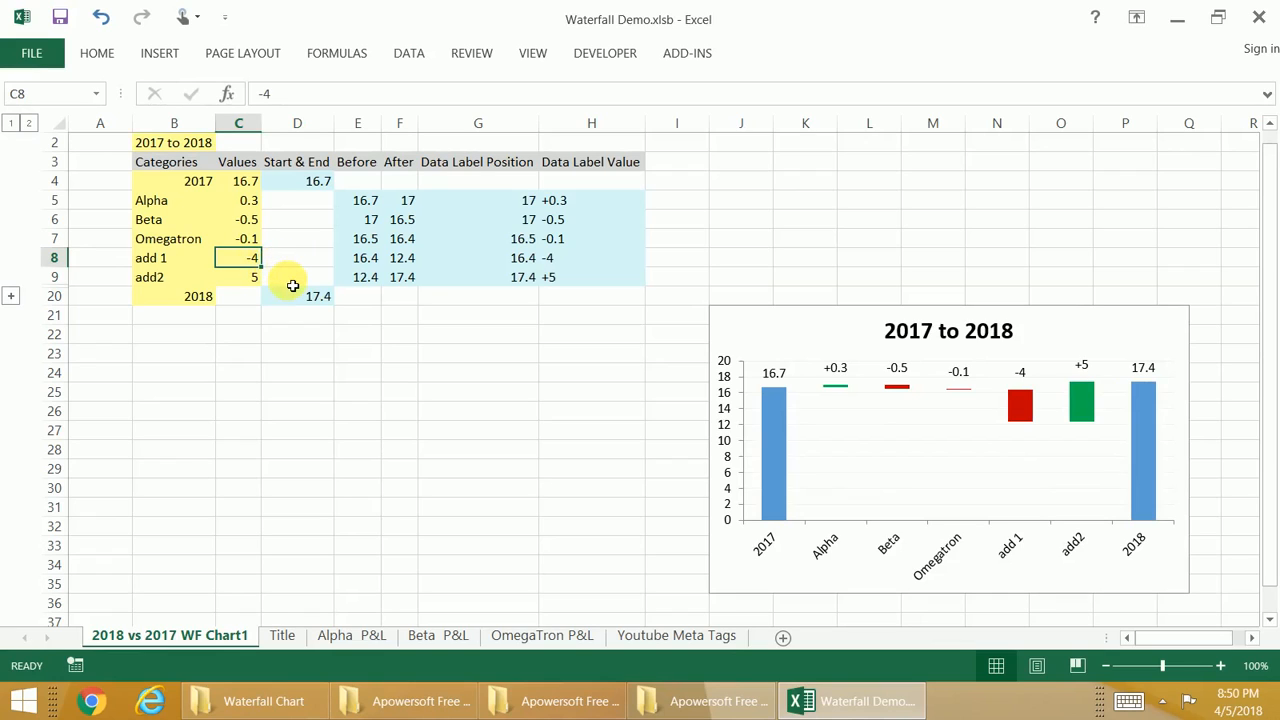